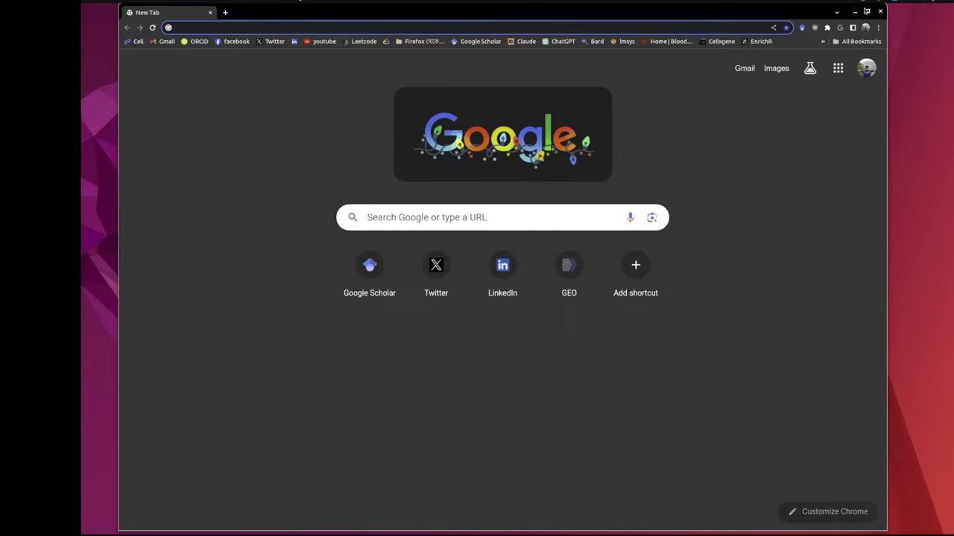
Step: Widen the Chrome window and load Claude's chats page at claude.ai/chats
{"action": "left_click", "coordinate": [866, 12]}
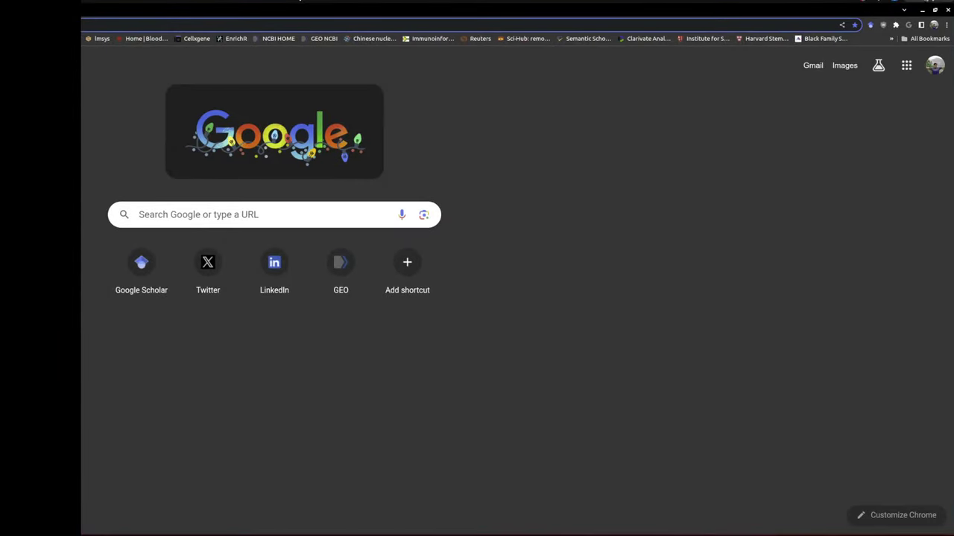
{"action": "left_click", "coordinate": [934, 10]}
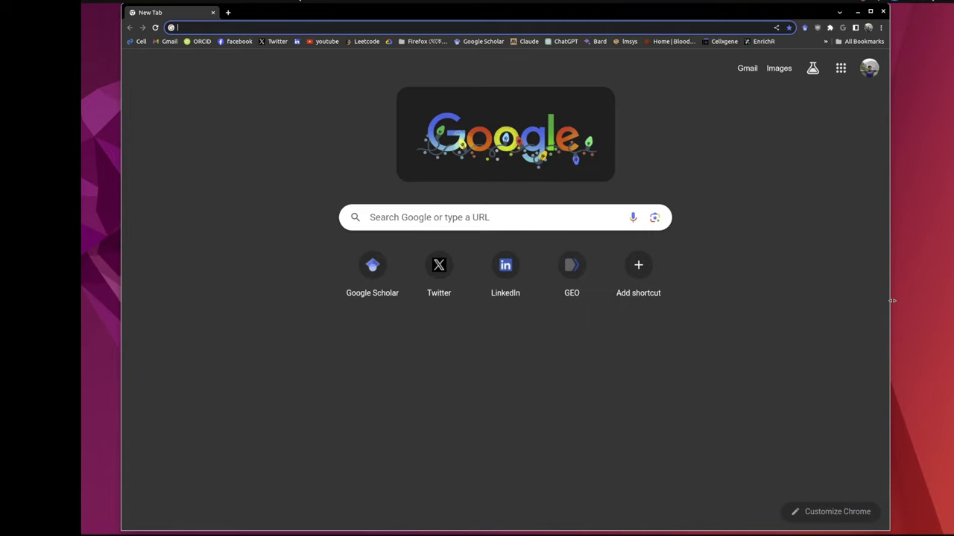
{"action": "left_click_drag", "start_coordinate": [892, 301], "coordinate": [948, 281]}
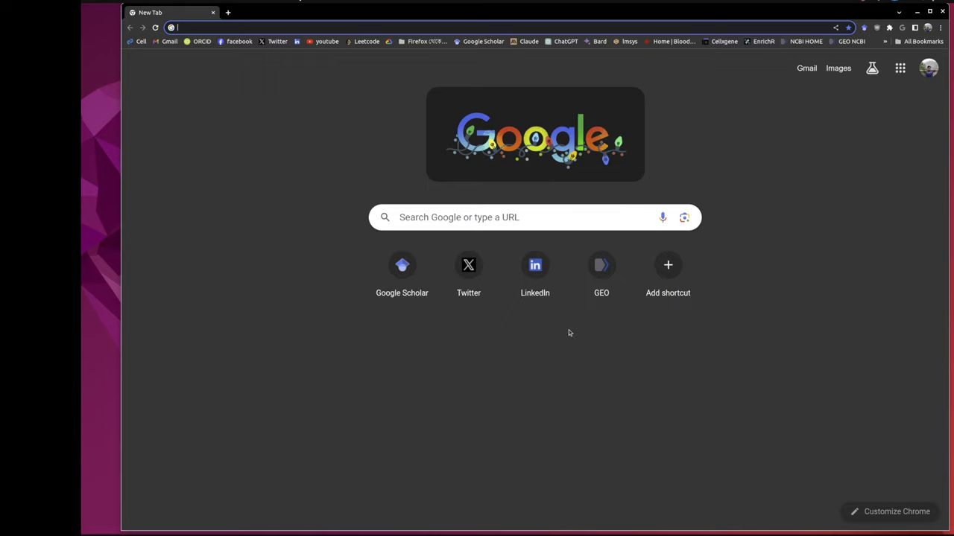
{"action": "type", "text": "cl"}
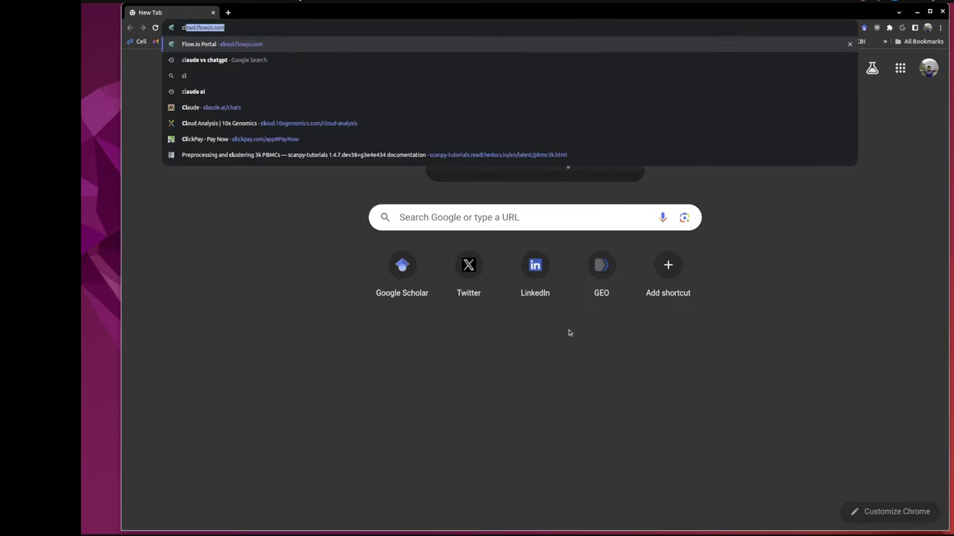
{"action": "type", "text": "a"}
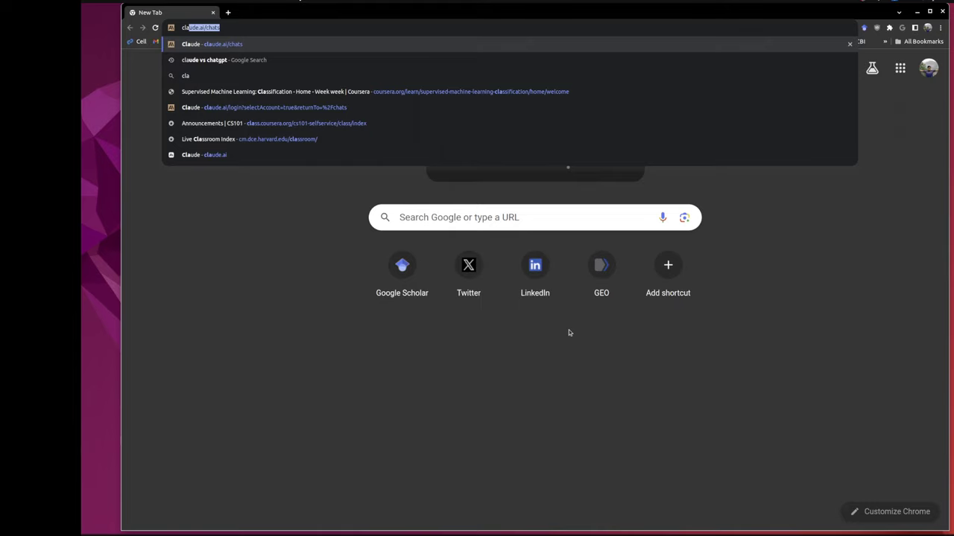
{"action": "key", "text": "Return"}
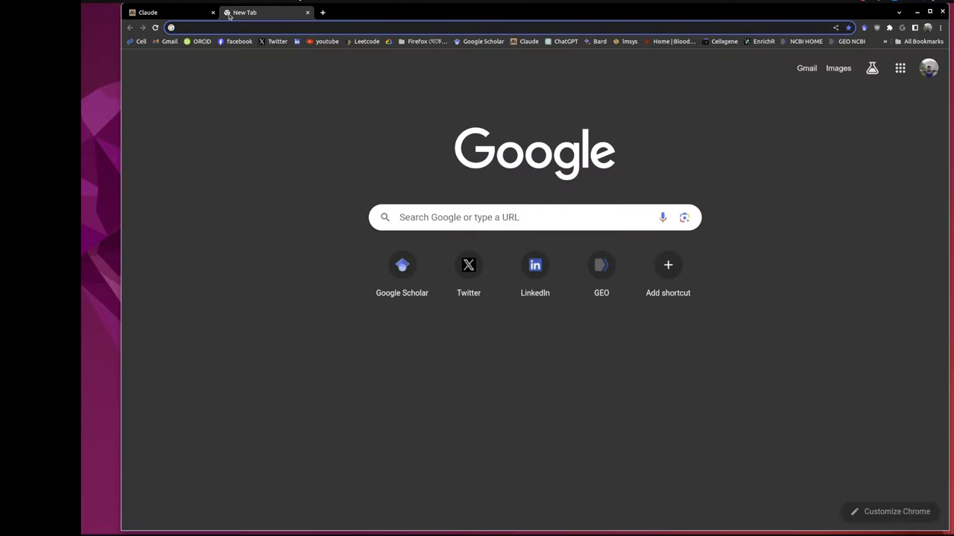
Step: Search Google for 'anthropic', discarding the autocompleted address suggestion
{"action": "type", "text": "anthro"}
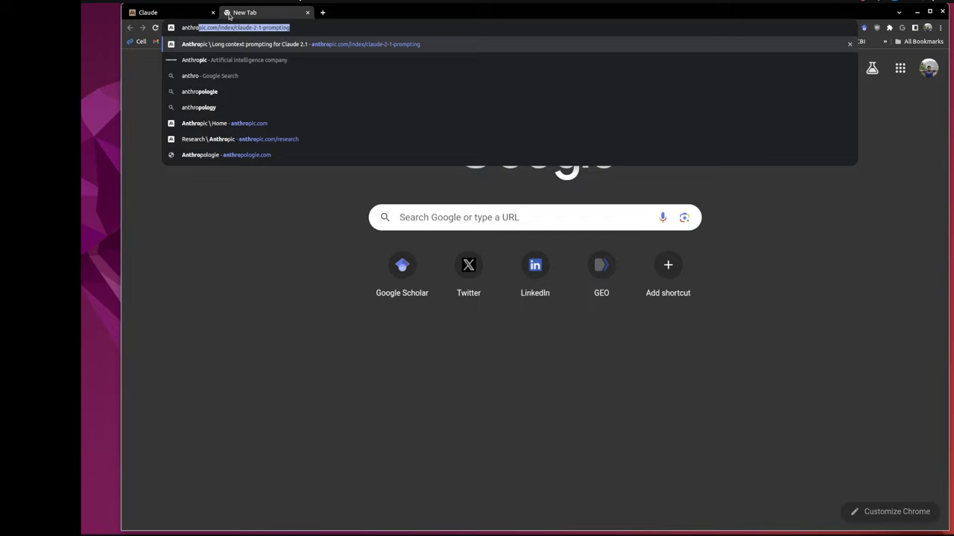
{"action": "type", "text": "pic"}
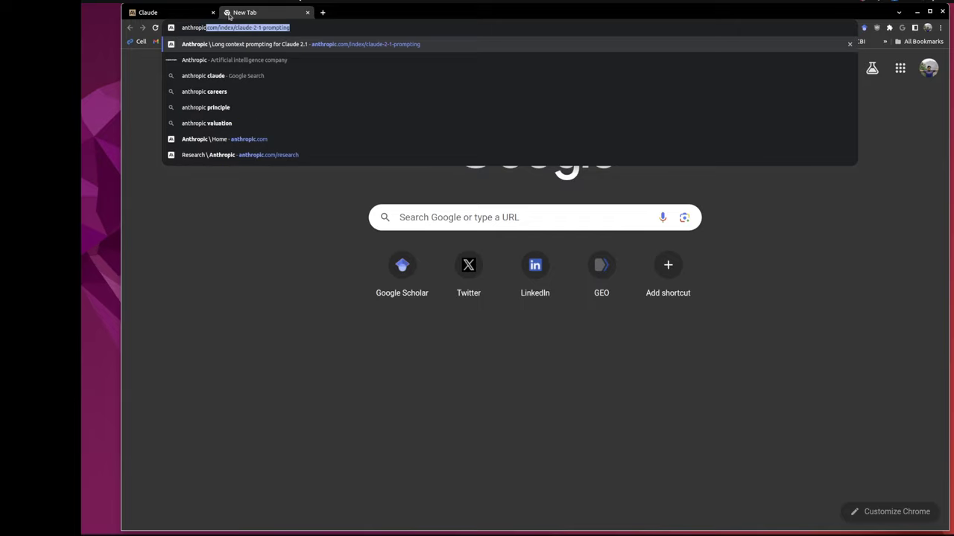
{"action": "key", "text": "Delete"}
{"action": "key", "text": "Return"}
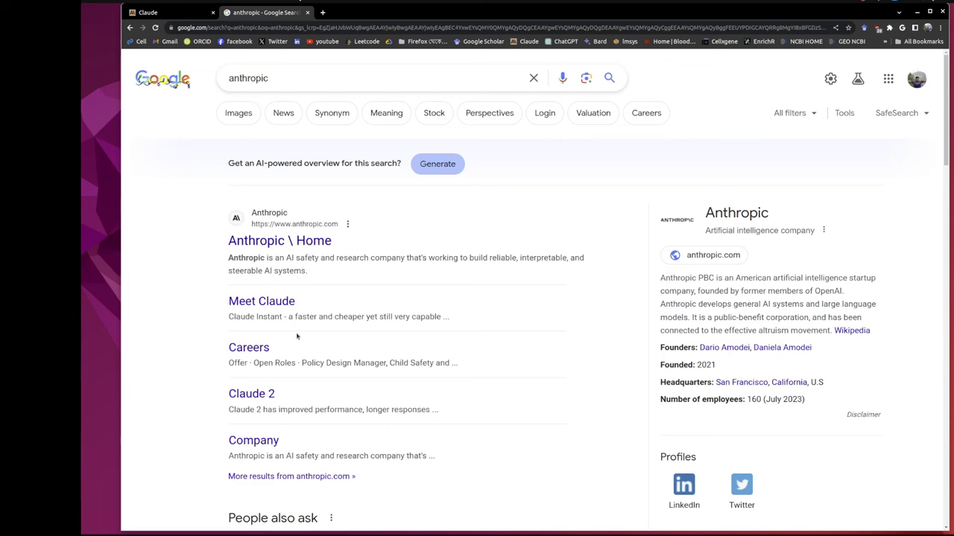
{"action": "left_click", "coordinate": [280, 305]}
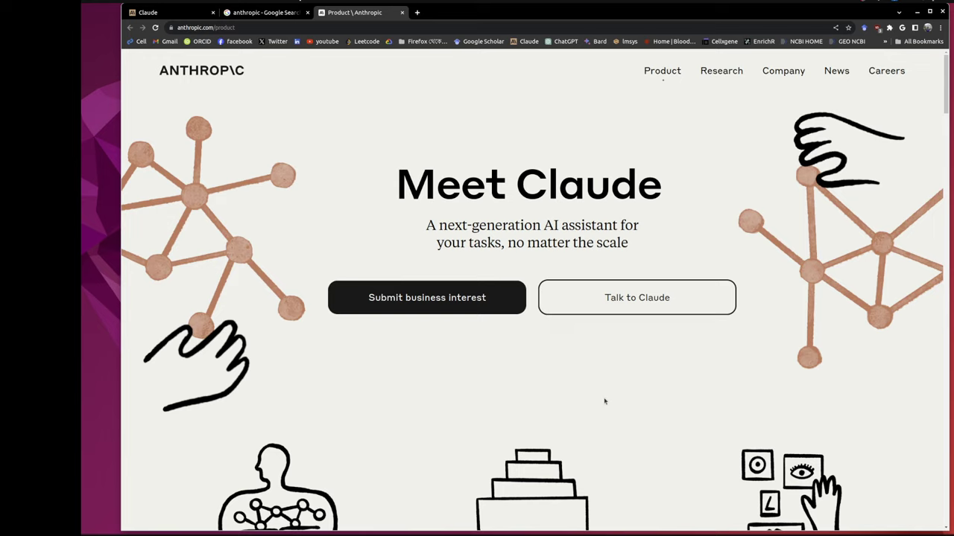
{"action": "left_click_drag", "start_coordinate": [507, 242], "coordinate": [646, 248]}
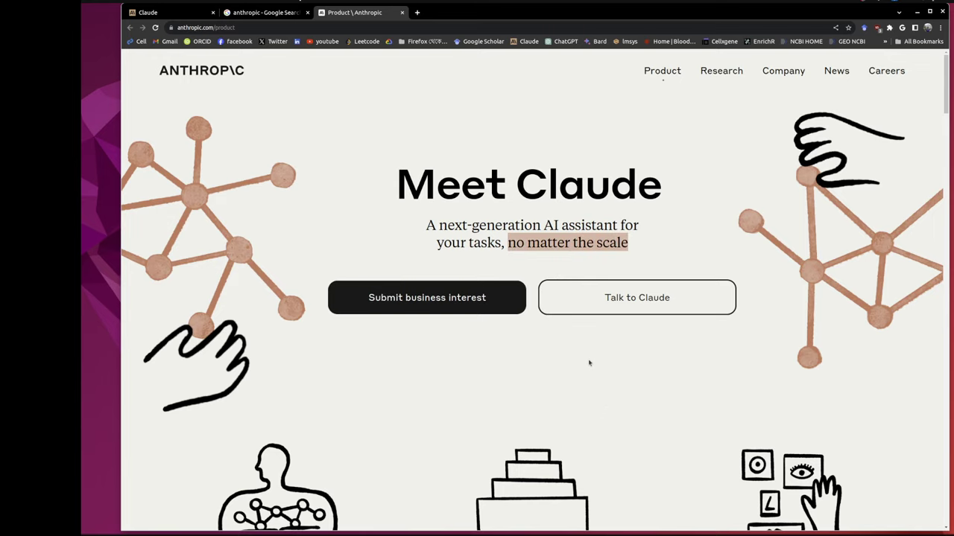
{"action": "scroll", "coordinate": [587, 364], "scroll_direction": "down", "scroll_amount": 3}
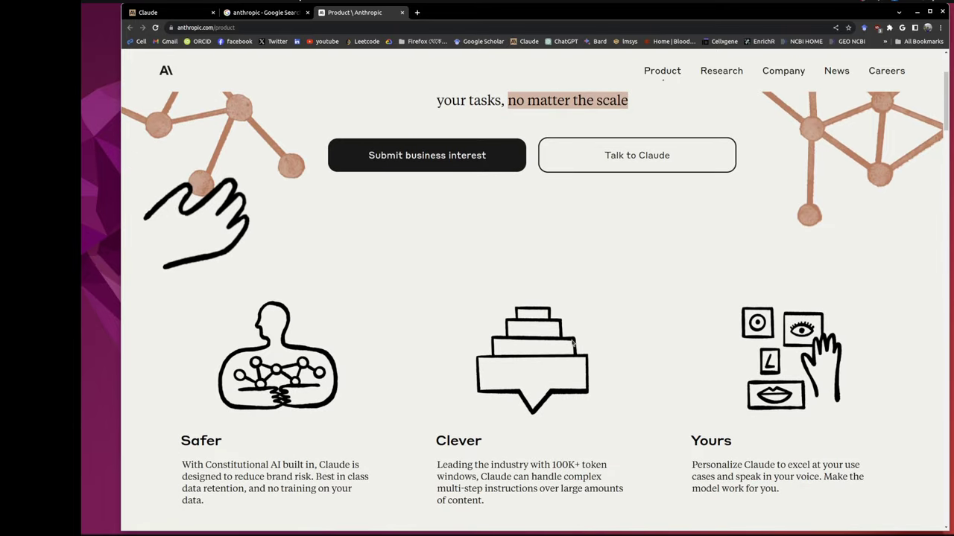
{"action": "scroll", "coordinate": [573, 352], "scroll_direction": "down", "scroll_amount": 2}
{"action": "scroll", "coordinate": [572, 343], "scroll_direction": "up", "scroll_amount": 1}
{"action": "scroll", "coordinate": [571, 343], "scroll_direction": "up", "scroll_amount": 2}
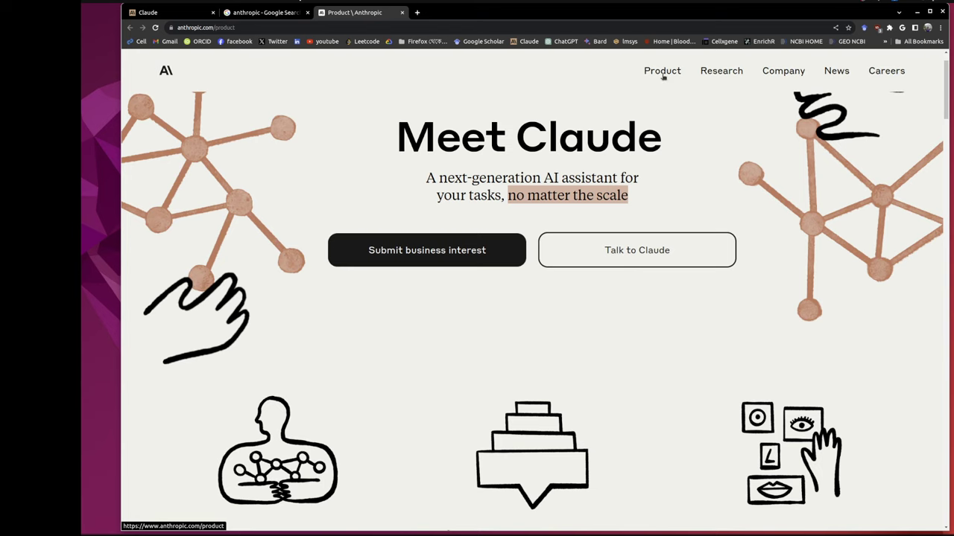
{"action": "scroll", "coordinate": [713, 351], "scroll_direction": "down", "scroll_amount": 3}
{"action": "scroll", "coordinate": [693, 339], "scroll_direction": "down", "scroll_amount": 3}
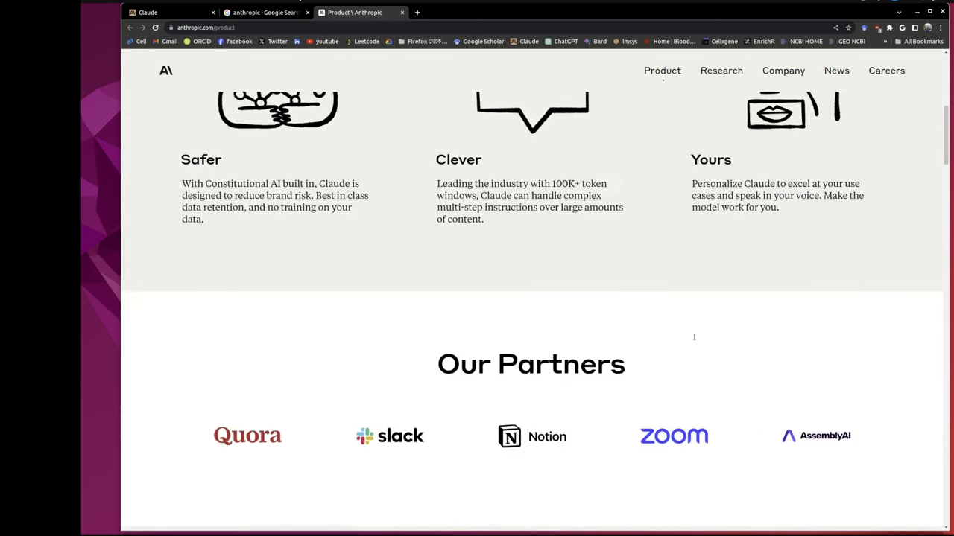
{"action": "scroll", "coordinate": [689, 332], "scroll_direction": "up", "scroll_amount": 1}
{"action": "scroll", "coordinate": [686, 327], "scroll_direction": "up", "scroll_amount": 1}
{"action": "scroll", "coordinate": [686, 325], "scroll_direction": "up", "scroll_amount": 1}
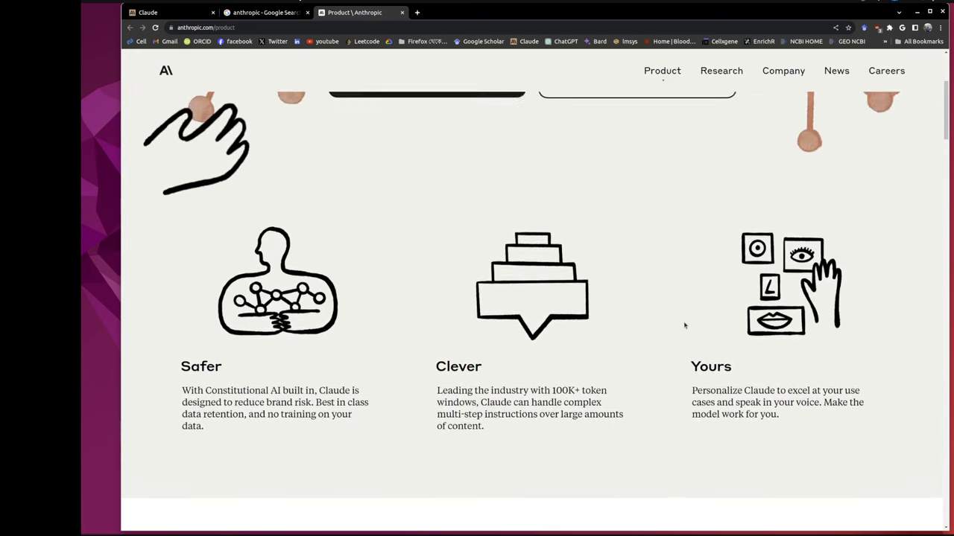
{"action": "scroll", "coordinate": [684, 323], "scroll_direction": "up", "scroll_amount": 1}
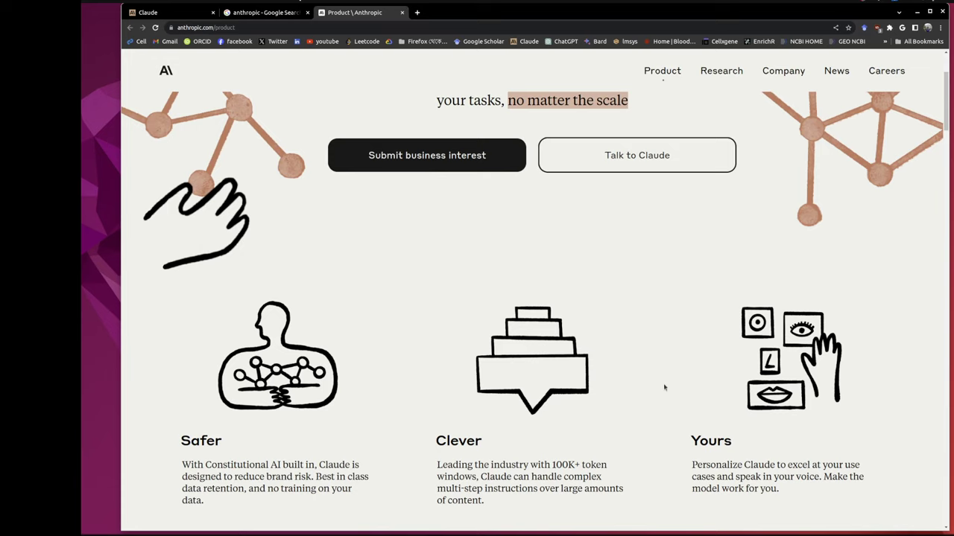
{"action": "scroll", "coordinate": [630, 389], "scroll_direction": "down", "scroll_amount": 1}
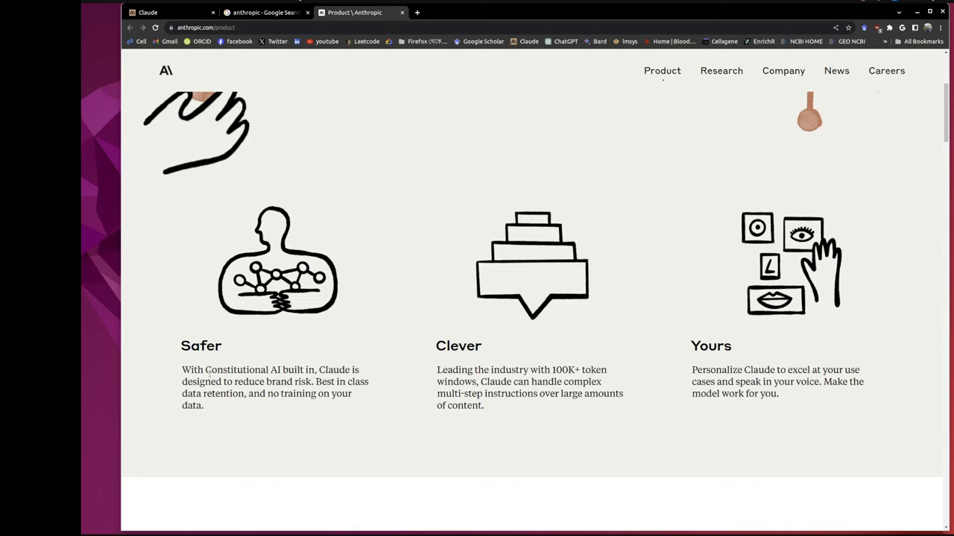
{"action": "mouse_move", "coordinate": [207, 373]}
{"action": "left_mouse_down"}
{"action": "mouse_move", "coordinate": [317, 372]}
{"action": "mouse_move", "coordinate": [305, 372]}
{"action": "left_mouse_up"}
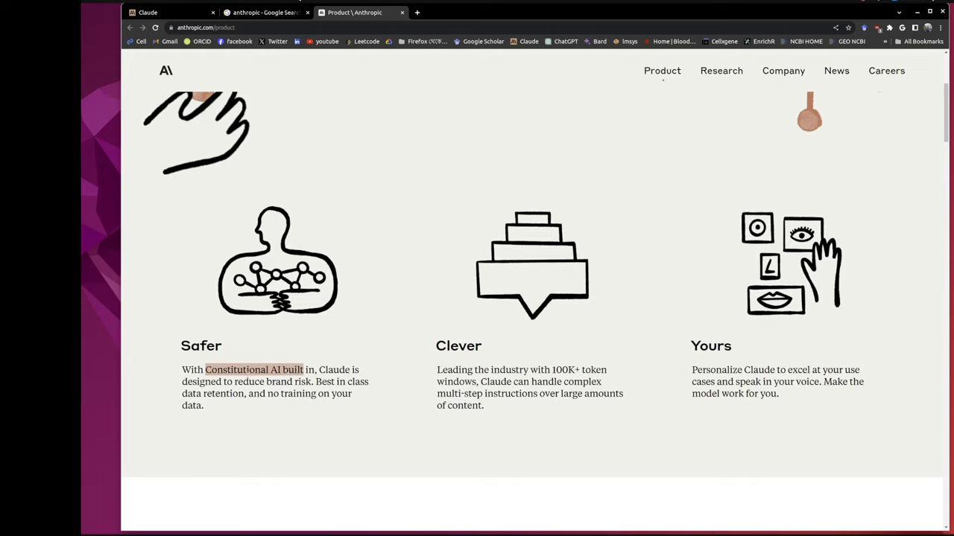
{"action": "mouse_move", "coordinate": [235, 382]}
{"action": "left_mouse_down"}
{"action": "mouse_move", "coordinate": [281, 394]}
{"action": "mouse_move", "coordinate": [309, 382]}
{"action": "left_mouse_up"}
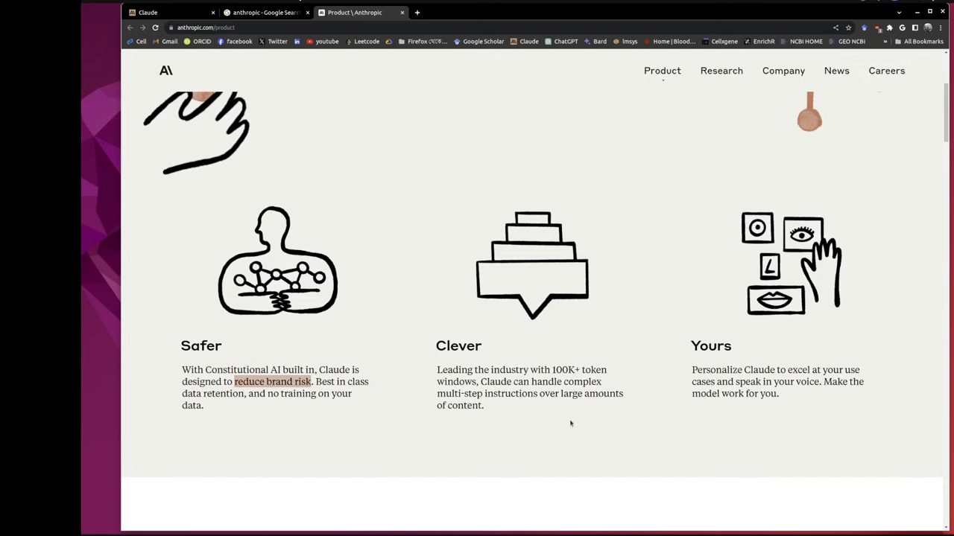
{"action": "scroll", "coordinate": [659, 410], "scroll_direction": "down", "scroll_amount": 3}
{"action": "scroll", "coordinate": [654, 410], "scroll_direction": "down", "scroll_amount": 3}
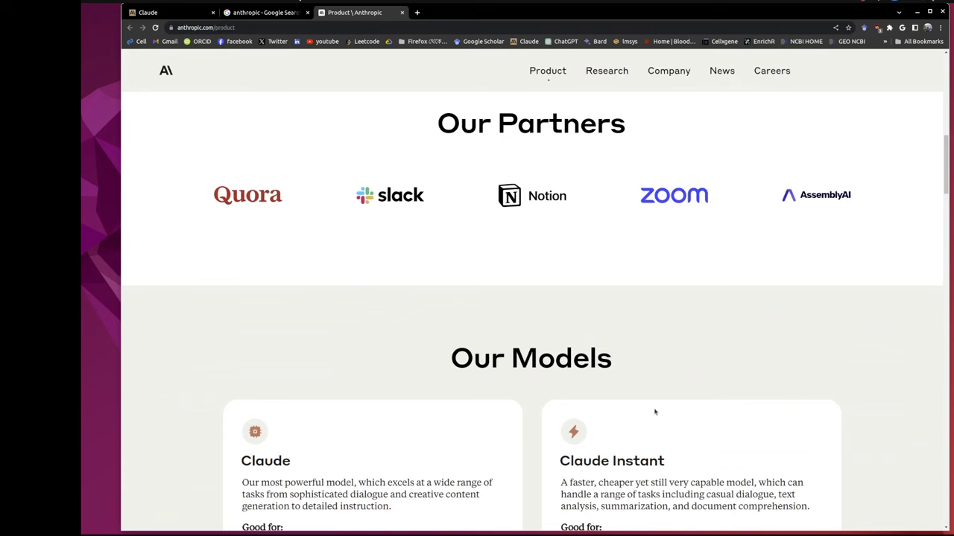
{"action": "scroll", "coordinate": [654, 412], "scroll_direction": "down", "scroll_amount": 2}
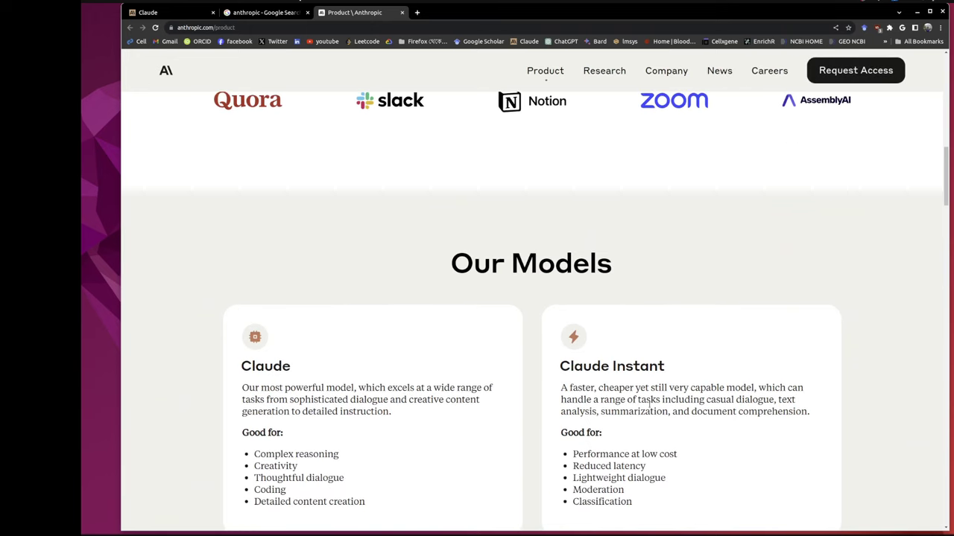
{"action": "scroll", "coordinate": [649, 406], "scroll_direction": "down", "scroll_amount": 3}
{"action": "scroll", "coordinate": [648, 409], "scroll_direction": "down", "scroll_amount": 3}
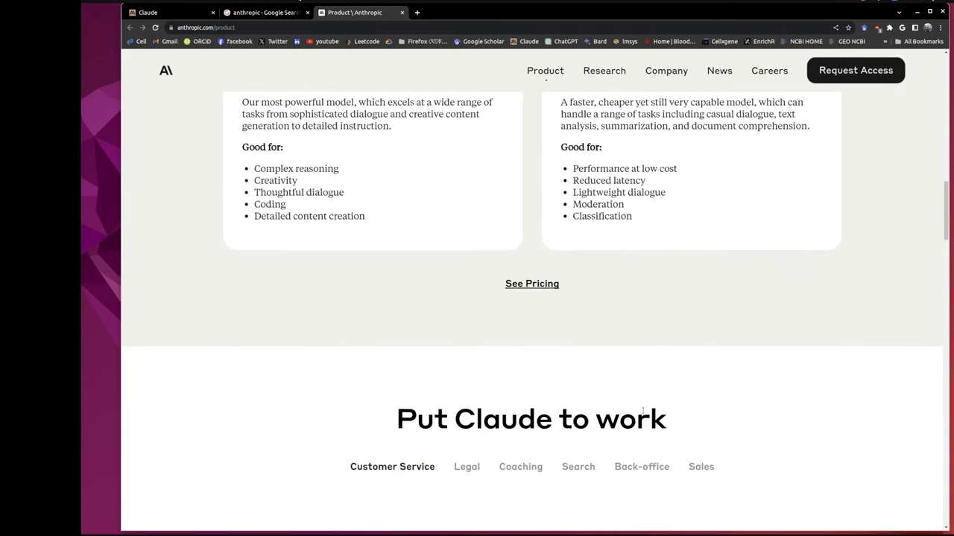
{"action": "scroll", "coordinate": [643, 410], "scroll_direction": "down", "scroll_amount": 3}
{"action": "scroll", "coordinate": [644, 412], "scroll_direction": "up", "scroll_amount": 4}
{"action": "scroll", "coordinate": [644, 414], "scroll_direction": "up", "scroll_amount": 3}
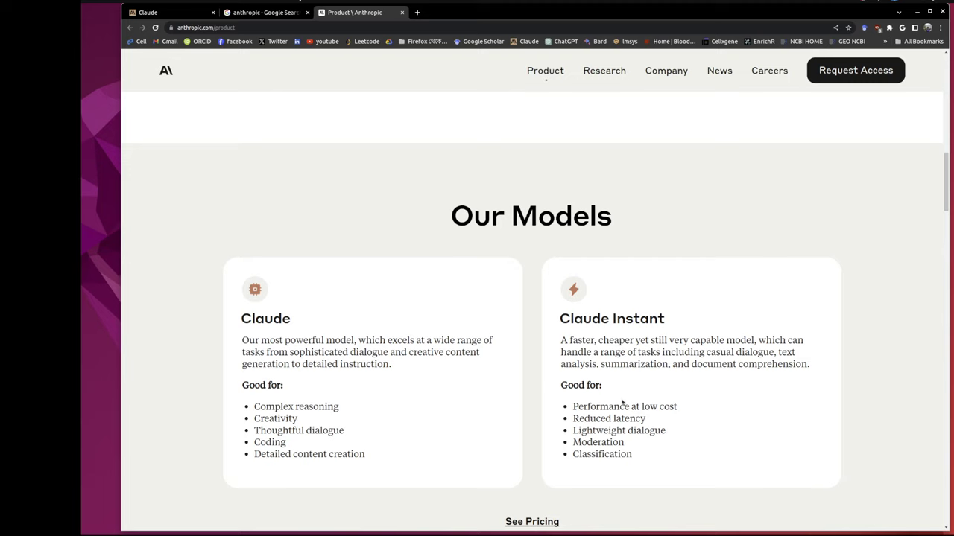
{"action": "scroll", "coordinate": [622, 404], "scroll_direction": "down", "scroll_amount": 3}
{"action": "scroll", "coordinate": [621, 407], "scroll_direction": "down", "scroll_amount": 3}
{"action": "scroll", "coordinate": [618, 407], "scroll_direction": "down", "scroll_amount": 3}
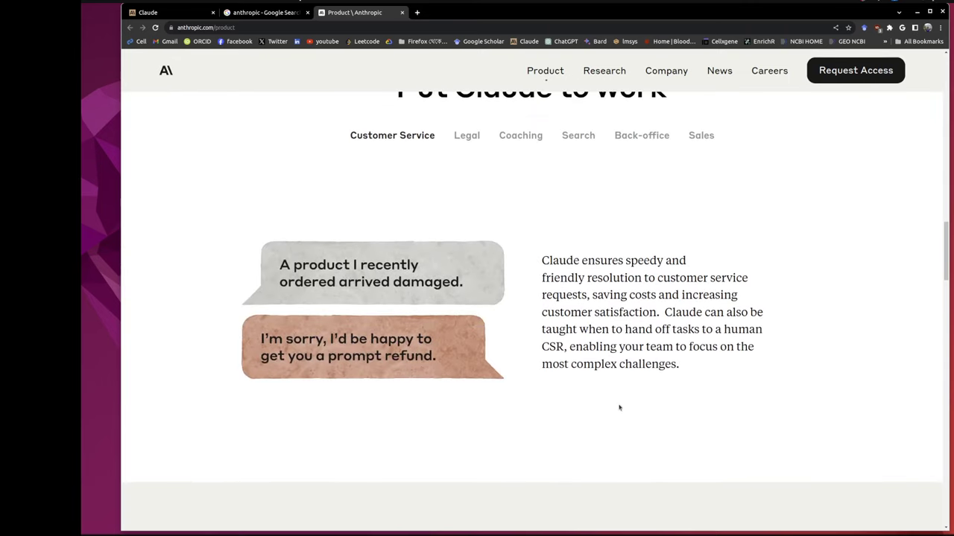
{"action": "scroll", "coordinate": [618, 408], "scroll_direction": "up", "scroll_amount": 2}
{"action": "scroll", "coordinate": [618, 408], "scroll_direction": "up", "scroll_amount": 3}
{"action": "scroll", "coordinate": [619, 410], "scroll_direction": "up", "scroll_amount": 2}
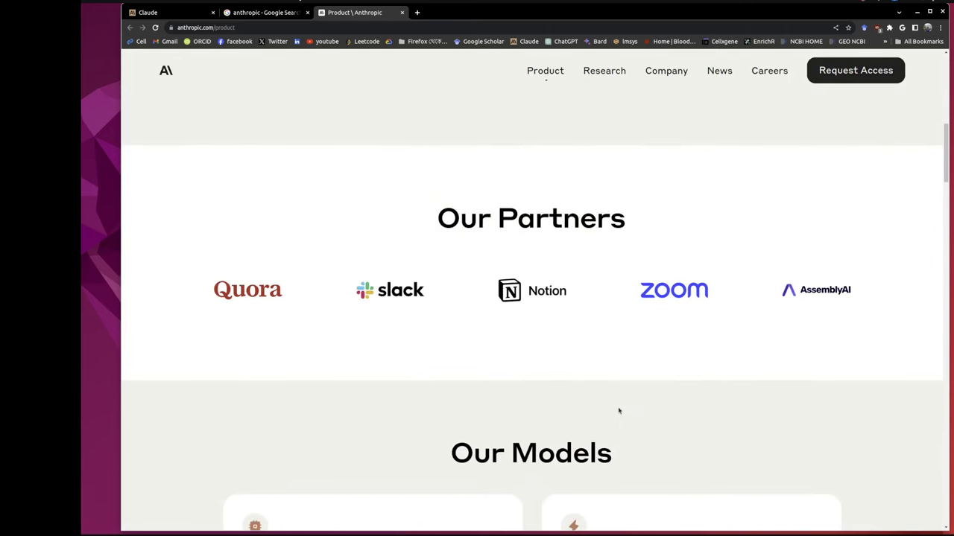
{"action": "scroll", "coordinate": [618, 410], "scroll_direction": "up", "scroll_amount": 3}
{"action": "scroll", "coordinate": [619, 407], "scroll_direction": "up", "scroll_amount": 3}
{"action": "scroll", "coordinate": [619, 406], "scroll_direction": "up", "scroll_amount": 1}
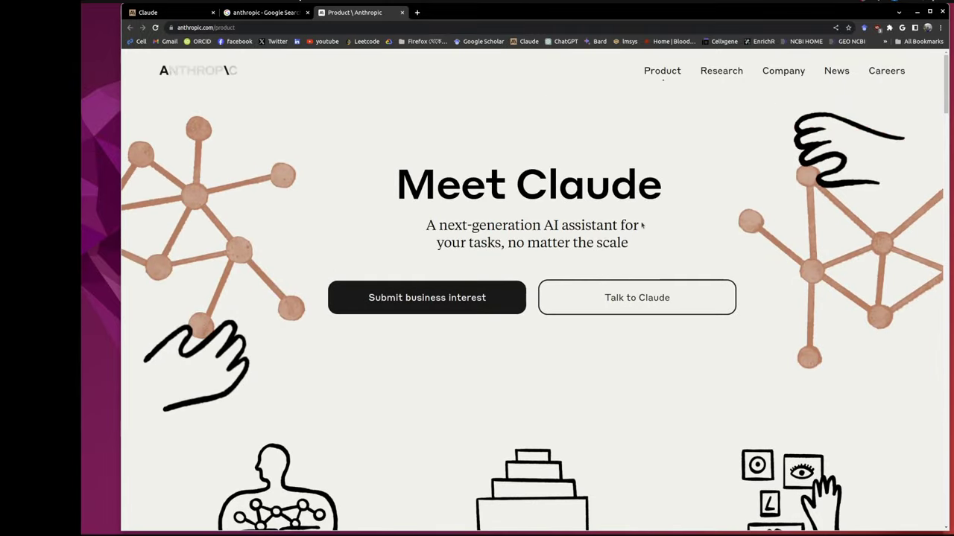
Step: Open Anthropic's Research page and scroll through its content
{"action": "left_click", "coordinate": [722, 71]}
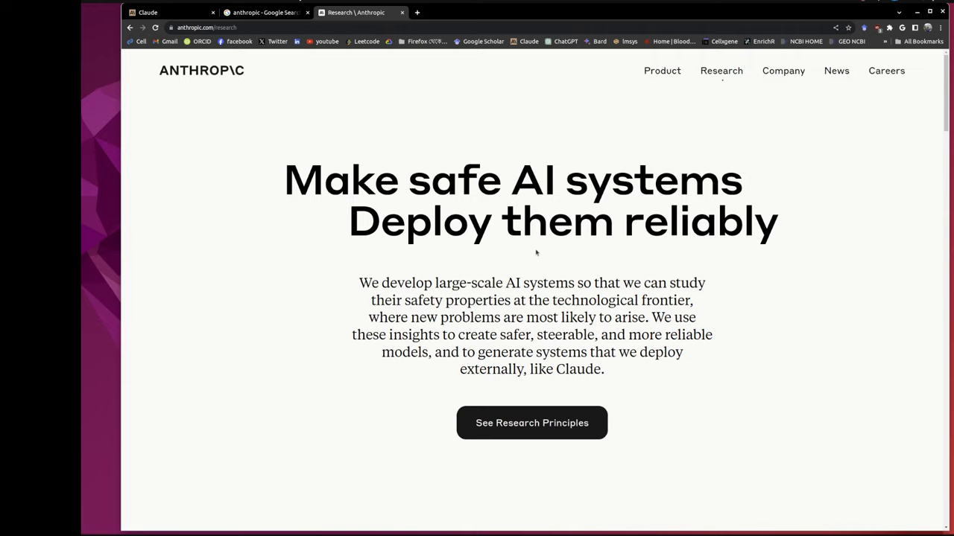
{"action": "scroll", "coordinate": [547, 300], "scroll_direction": "down", "scroll_amount": 2}
{"action": "scroll", "coordinate": [547, 301], "scroll_direction": "down", "scroll_amount": 3}
{"action": "scroll", "coordinate": [549, 302], "scroll_direction": "down", "scroll_amount": 3}
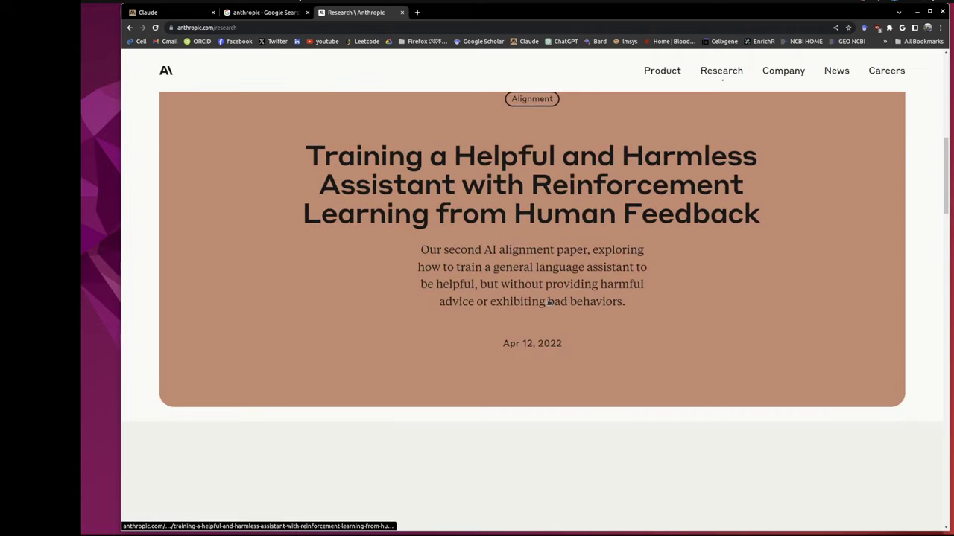
{"action": "scroll", "coordinate": [544, 305], "scroll_direction": "down", "scroll_amount": 3}
{"action": "scroll", "coordinate": [537, 312], "scroll_direction": "down", "scroll_amount": 2}
{"action": "scroll", "coordinate": [555, 224], "scroll_direction": "up", "scroll_amount": 4}
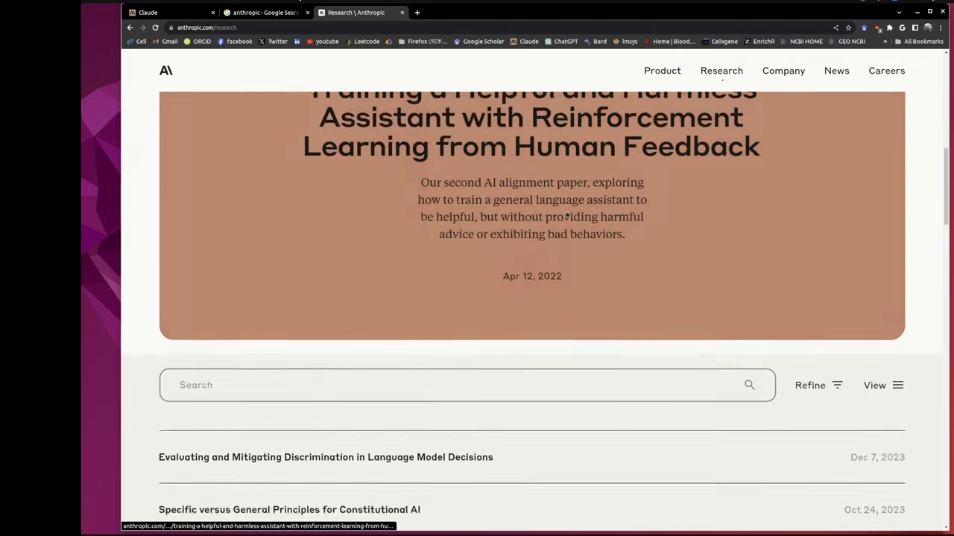
{"action": "scroll", "coordinate": [566, 215], "scroll_direction": "up", "scroll_amount": 4}
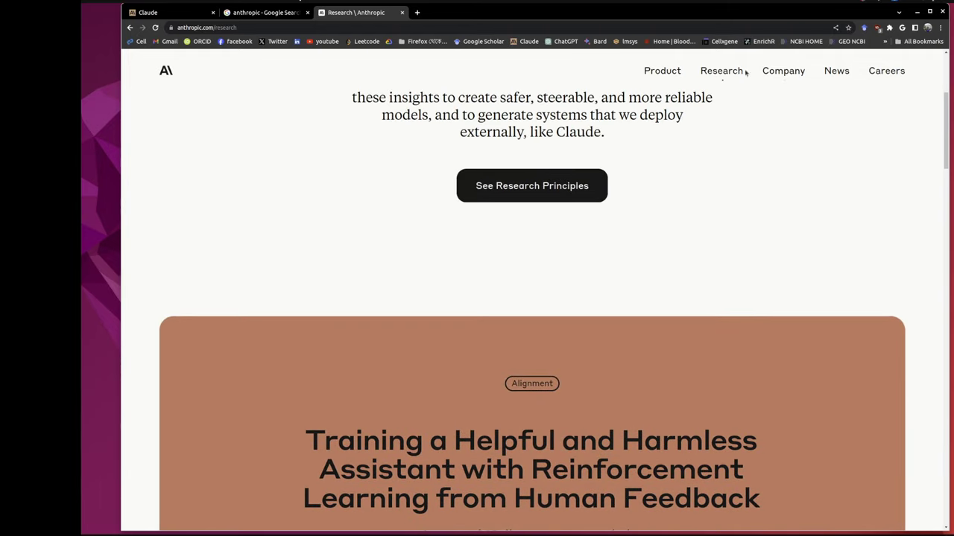
Step: Read the four Research Principles in the side panel, then close it and return to the Research page
{"action": "left_click", "coordinate": [564, 186]}
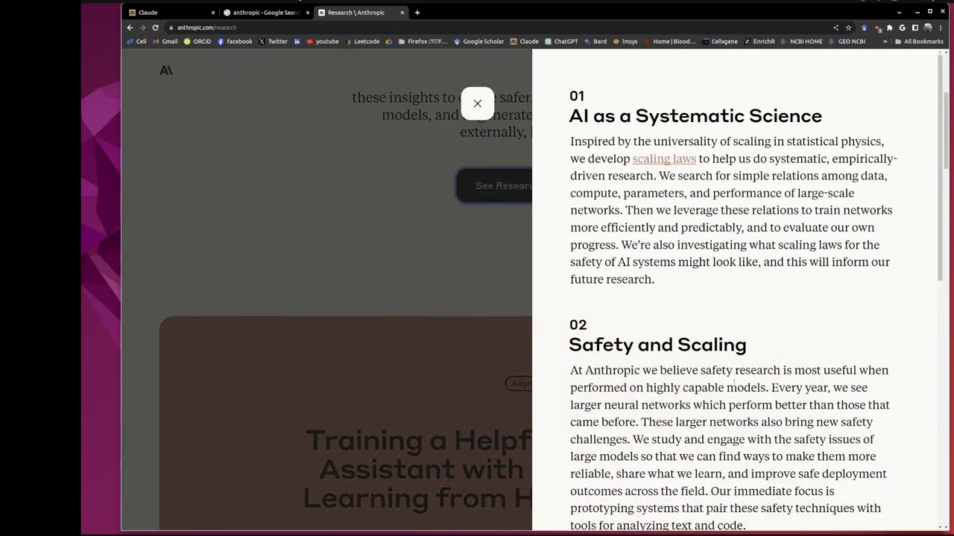
{"action": "scroll", "coordinate": [733, 382], "scroll_direction": "down", "scroll_amount": 2}
{"action": "scroll", "coordinate": [624, 176], "scroll_direction": "up", "scroll_amount": 2}
{"action": "scroll", "coordinate": [885, 370], "scroll_direction": "down", "scroll_amount": 3}
{"action": "scroll", "coordinate": [883, 374], "scroll_direction": "down", "scroll_amount": 3}
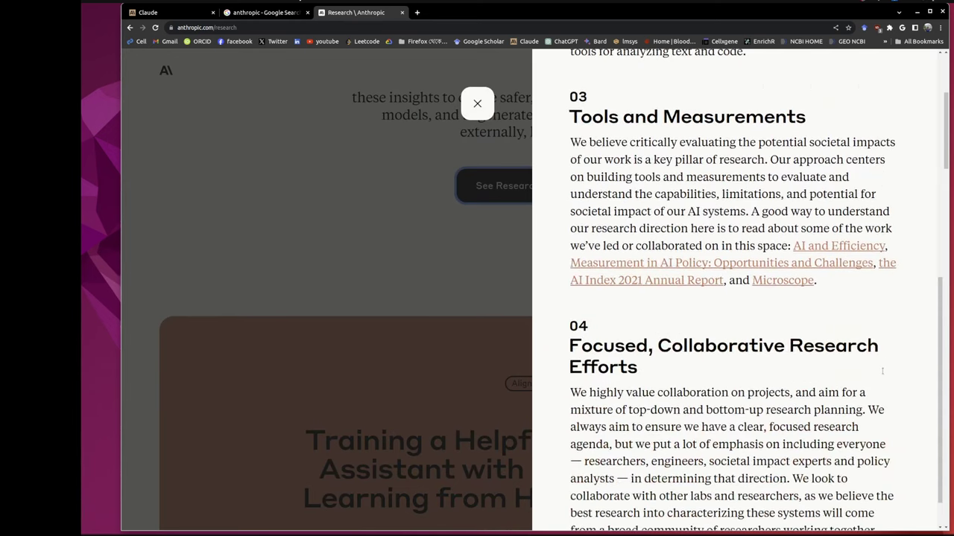
{"action": "scroll", "coordinate": [884, 374], "scroll_direction": "down", "scroll_amount": 1}
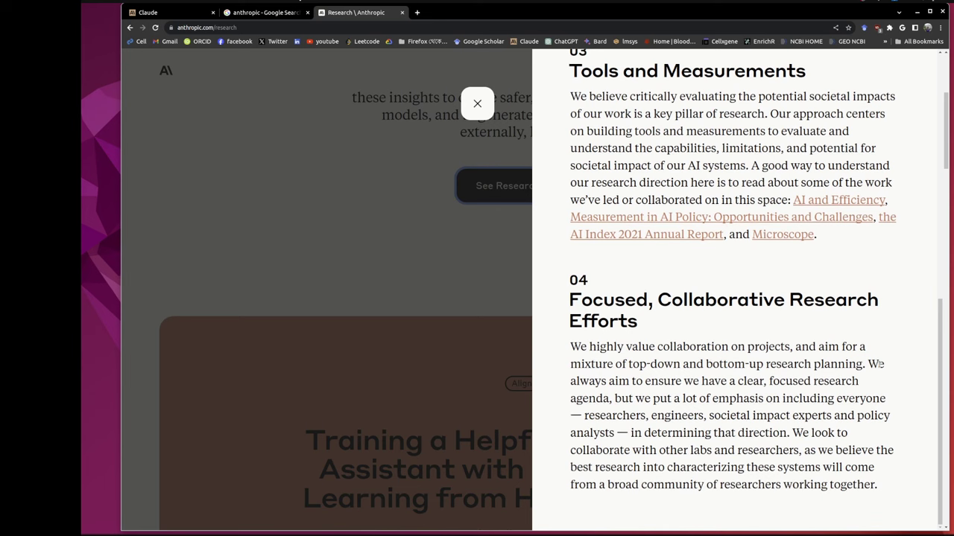
{"action": "left_click", "coordinate": [360, 268]}
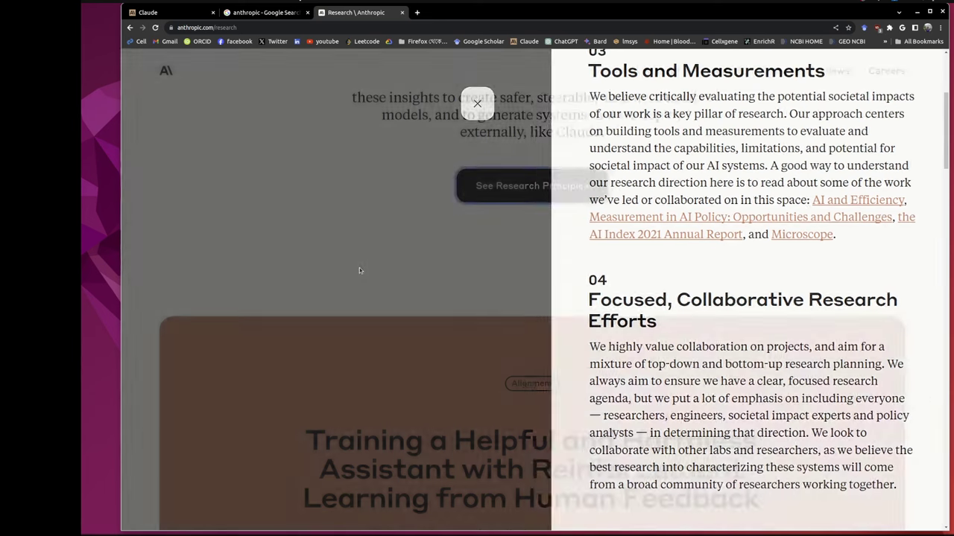
{"action": "scroll", "coordinate": [546, 333], "scroll_direction": "down", "scroll_amount": 3}
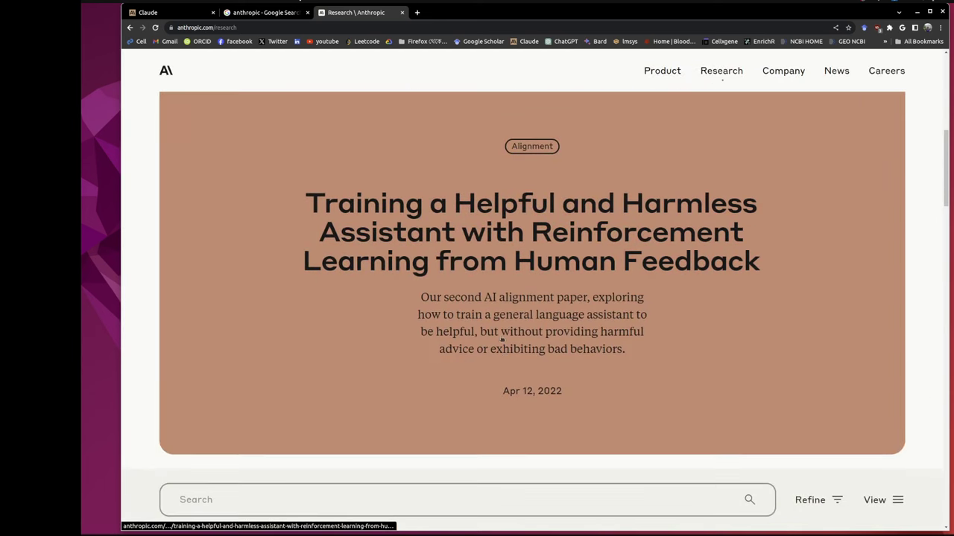
{"action": "scroll", "coordinate": [546, 333], "scroll_direction": "up", "scroll_amount": 5}
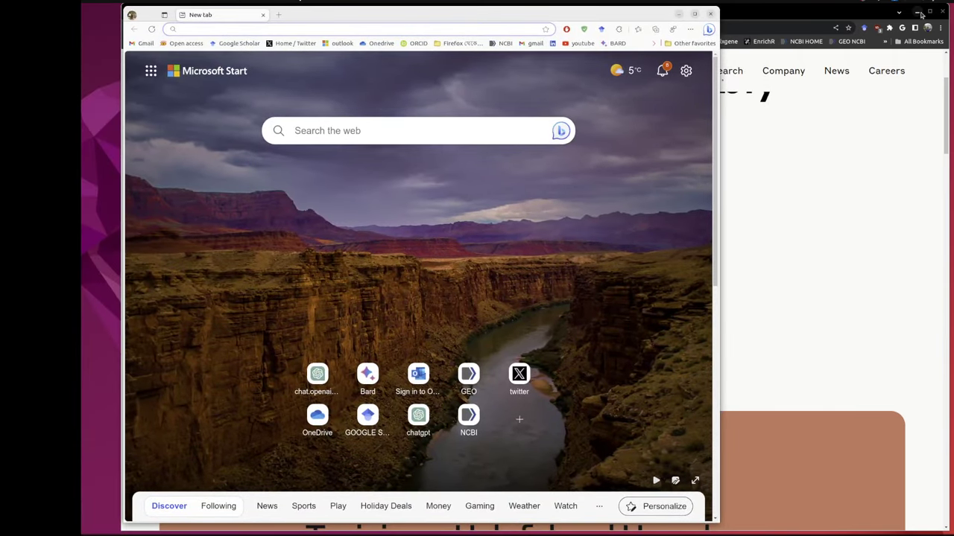
Step: Close the background browser window and bring the Edge window back to a smaller size
{"action": "left_click", "coordinate": [929, 11]}
{"action": "left_click", "coordinate": [694, 15]}
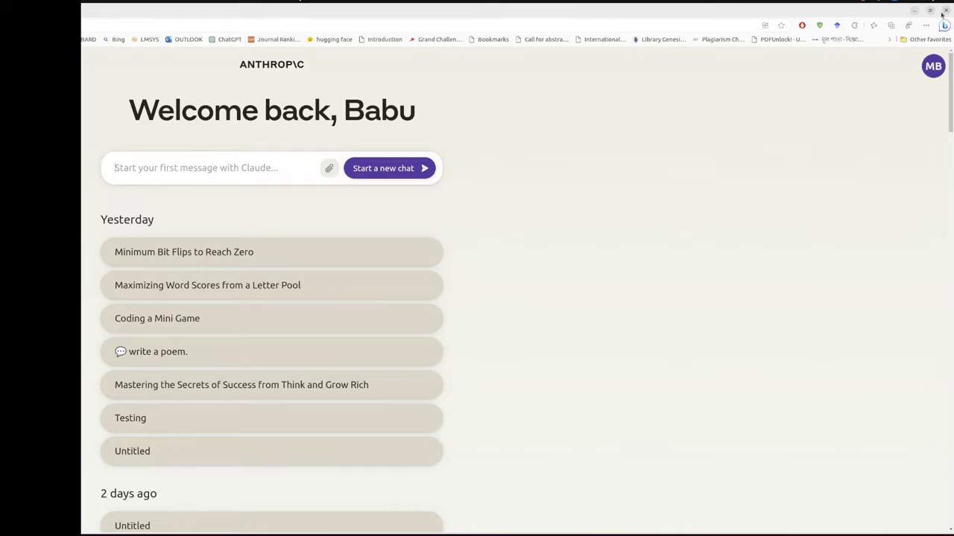
{"action": "left_click", "coordinate": [929, 13]}
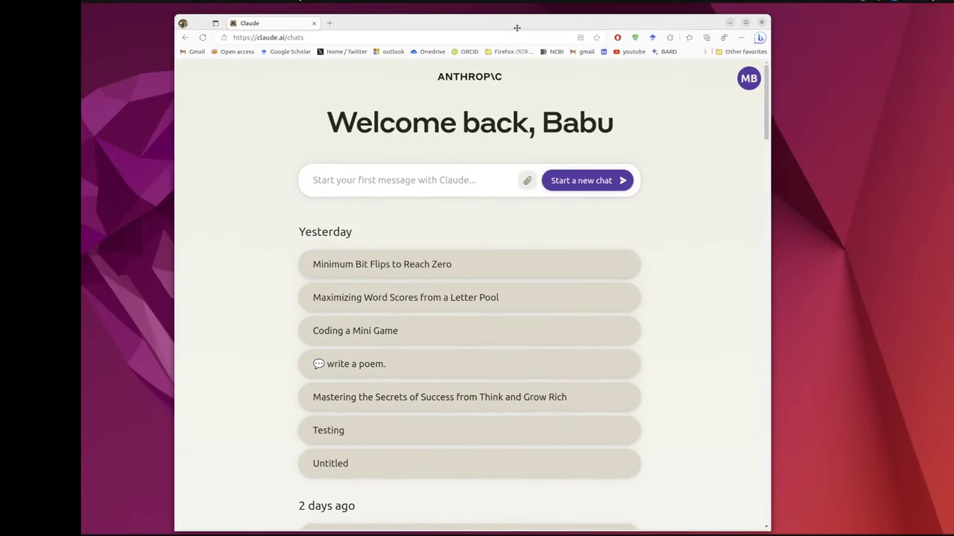
Step: Start a new Untitled Claude chat in a wider, taller browser window, leaving its options unchanged
{"action": "left_click", "coordinate": [608, 182]}
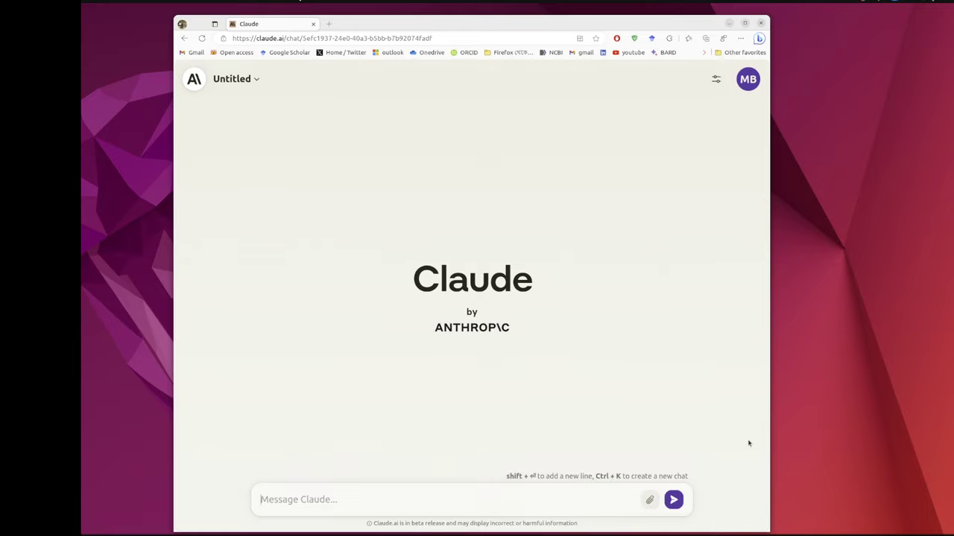
{"action": "left_click_drag", "start_coordinate": [771, 381], "coordinate": [946, 381]}
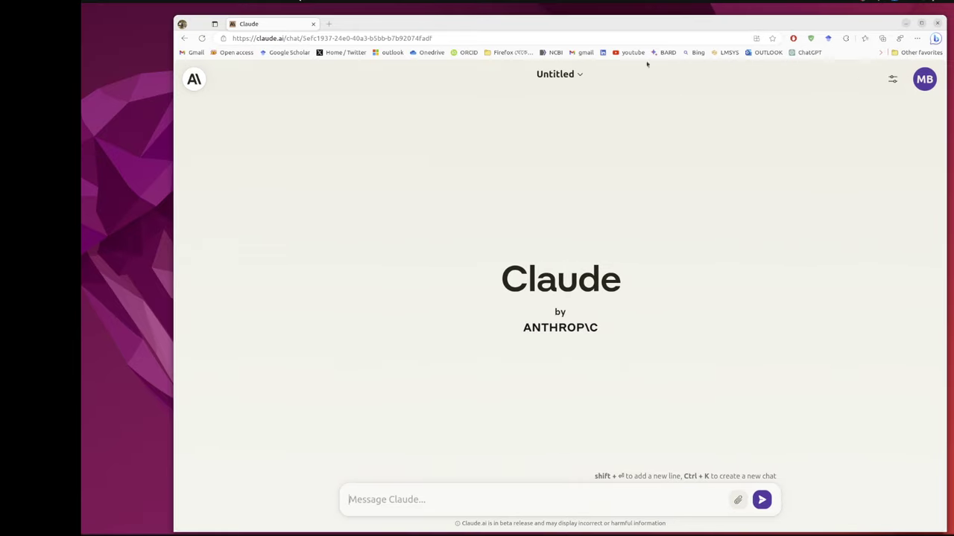
{"action": "left_click_drag", "start_coordinate": [597, 12], "coordinate": [598, 1]}
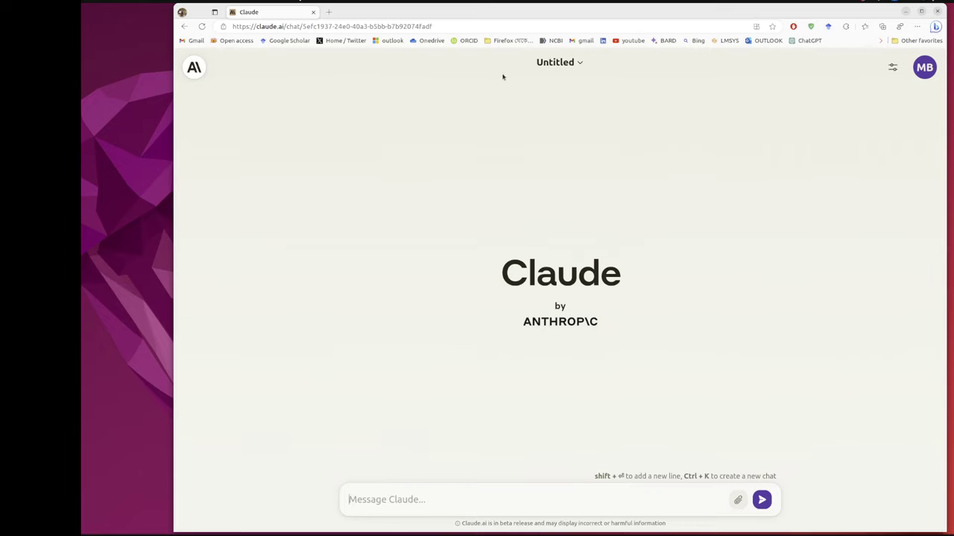
{"action": "left_click", "coordinate": [549, 63]}
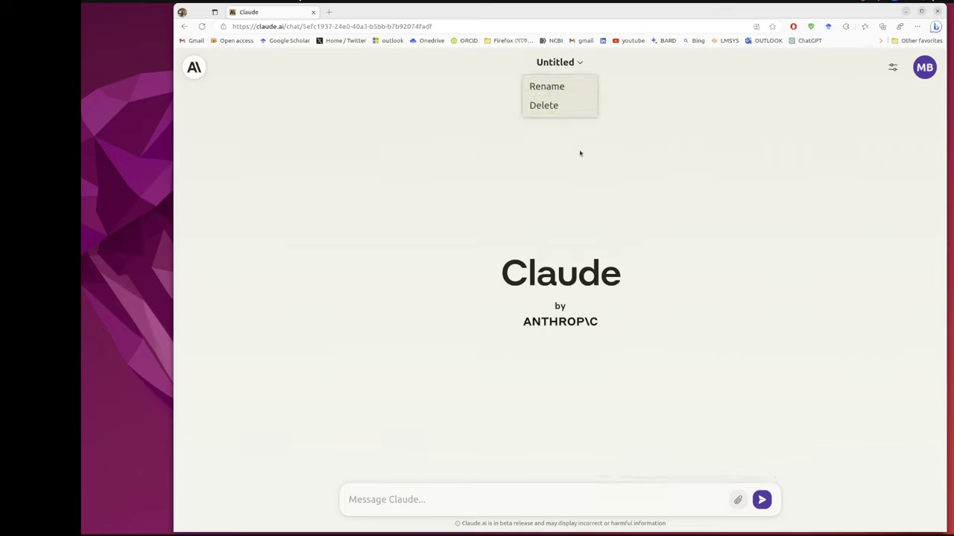
{"action": "left_click", "coordinate": [501, 512]}
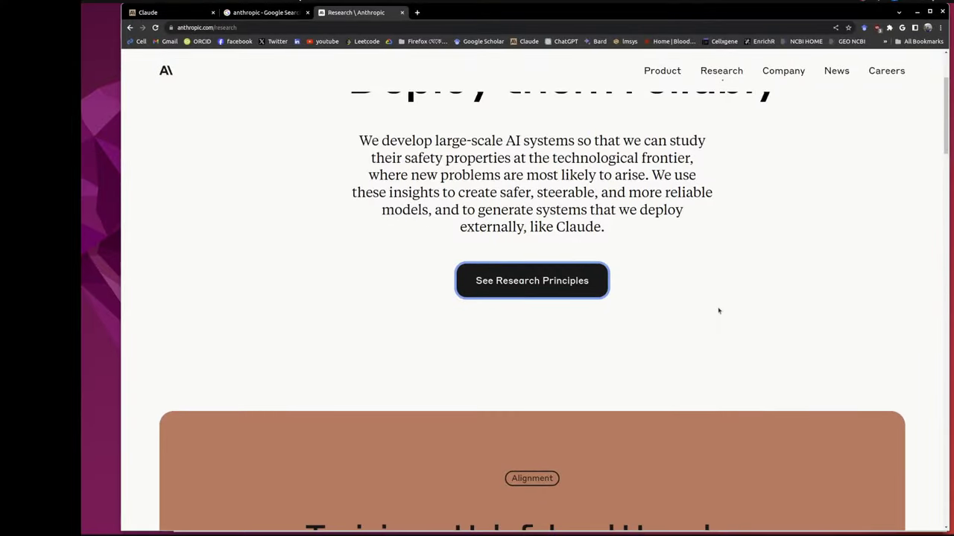
{"action": "scroll", "coordinate": [717, 310], "scroll_direction": "up", "scroll_amount": 3}
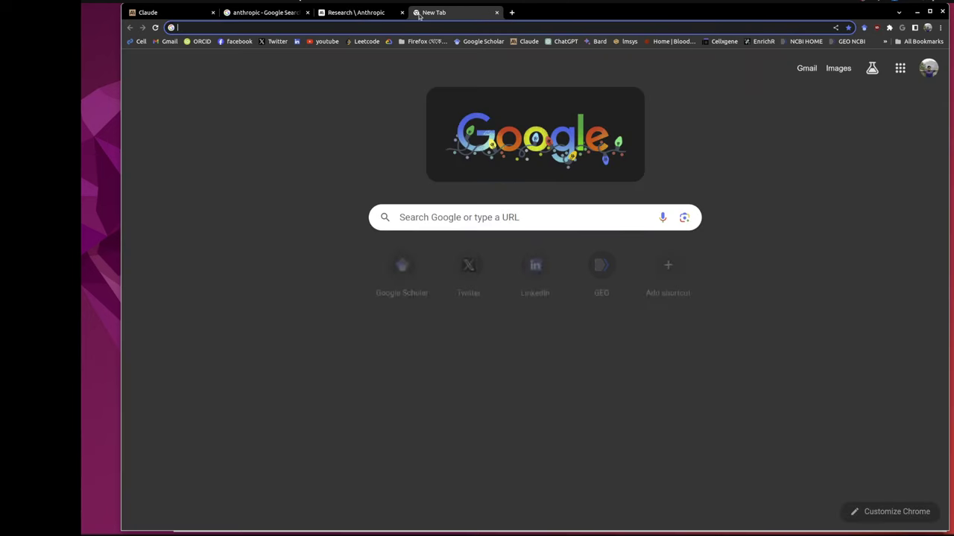
Step: Open Anthropic's 'Long context prompting for Claude 2.1' article from a 'claude prompt' address-bar suggestion
{"action": "left_click", "coordinate": [417, 13]}
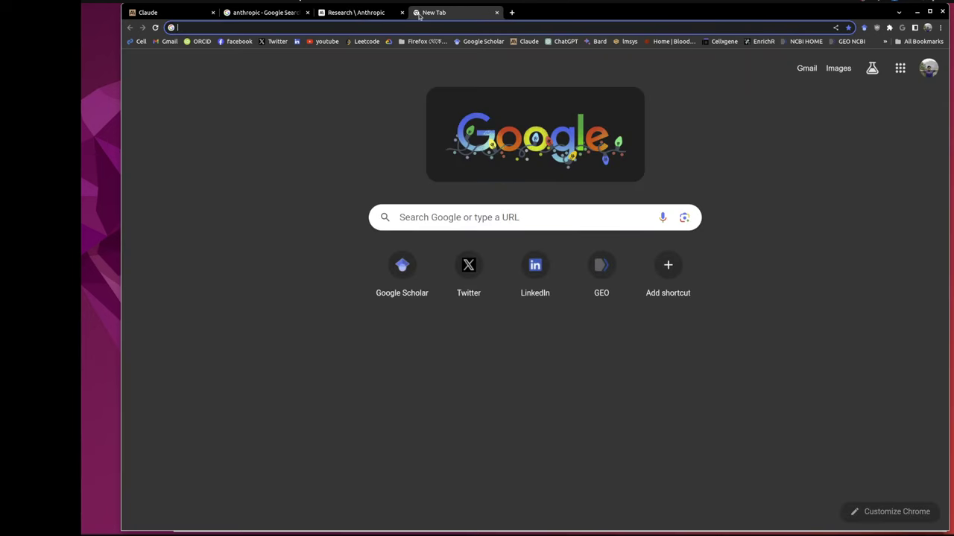
{"action": "type", "text": "cla"}
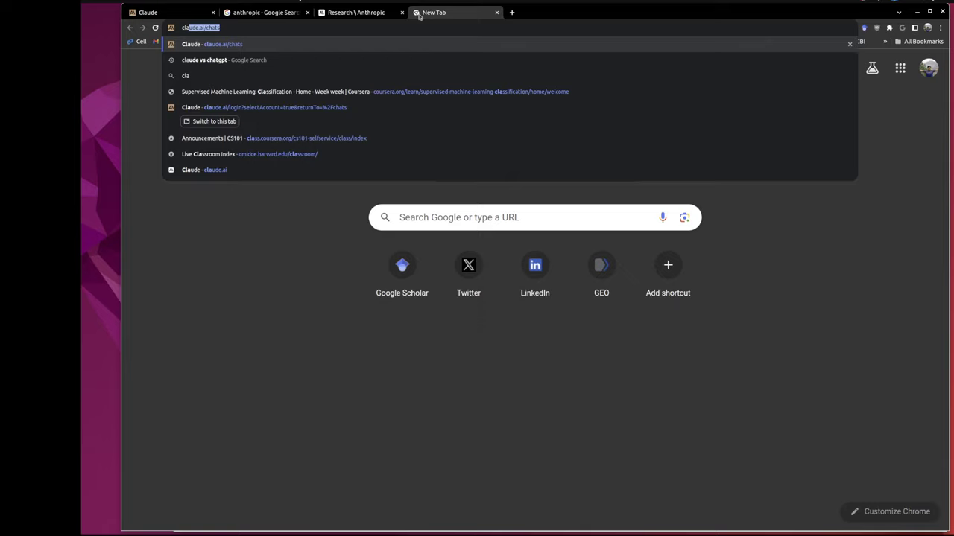
{"action": "type", "text": "ude"}
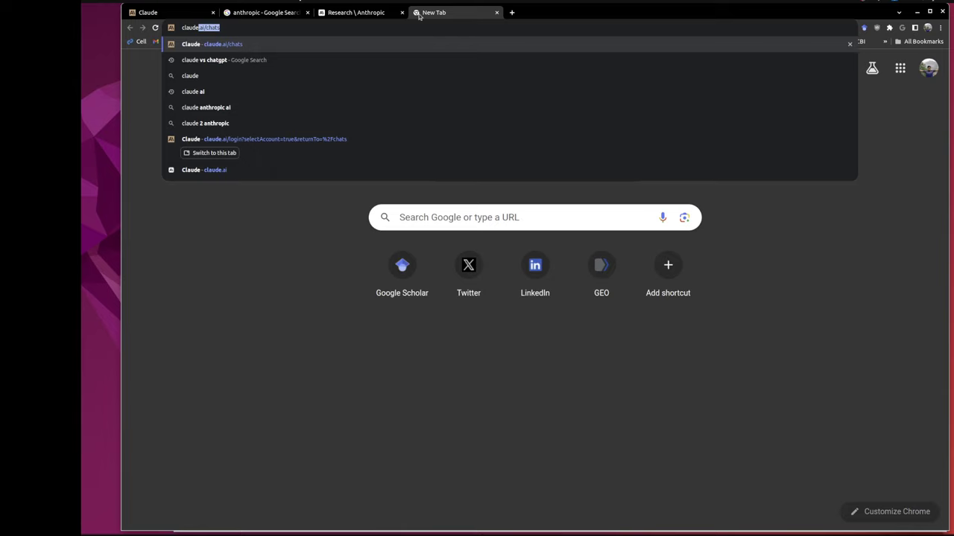
{"action": "key", "text": "BackSpace"}
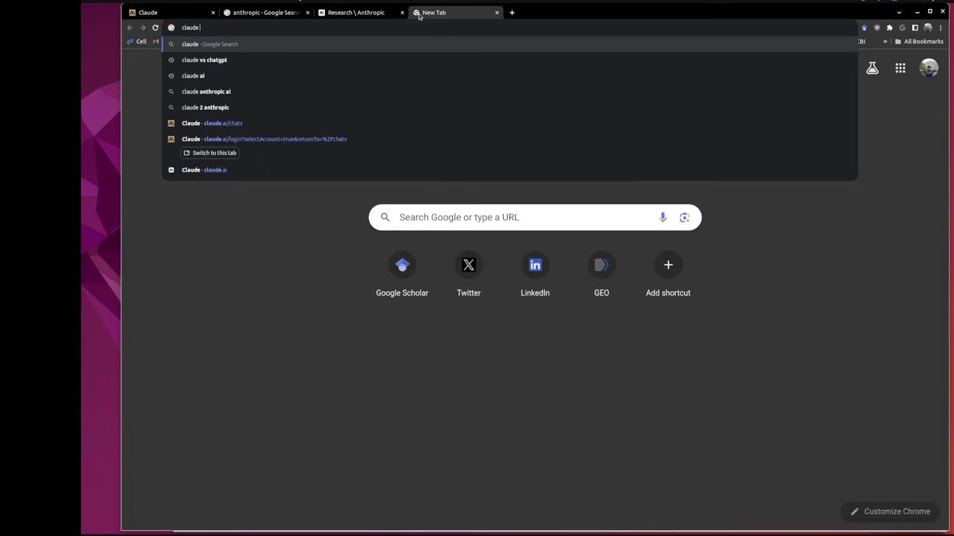
{"action": "type", "text": "prompt"}
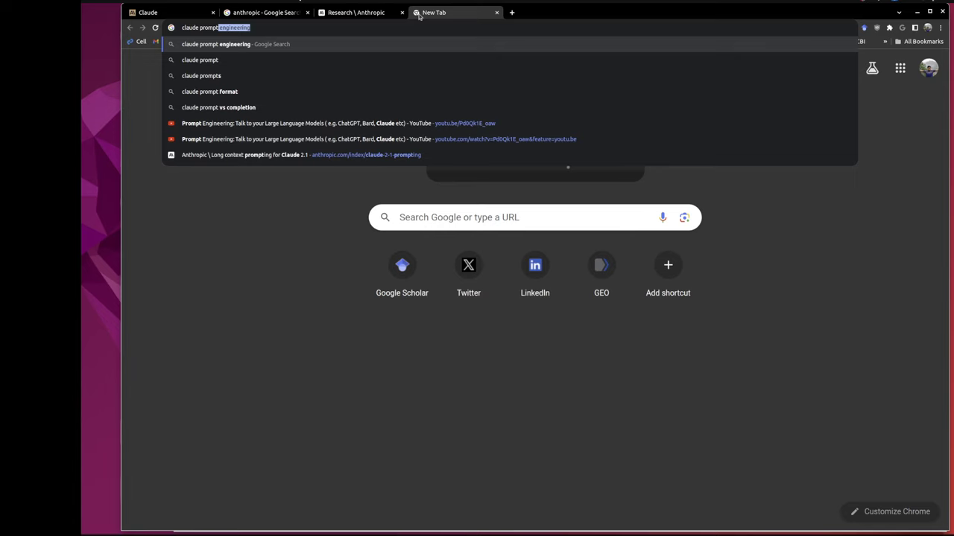
{"action": "key", "text": "Up"}
{"action": "key", "text": "Return"}
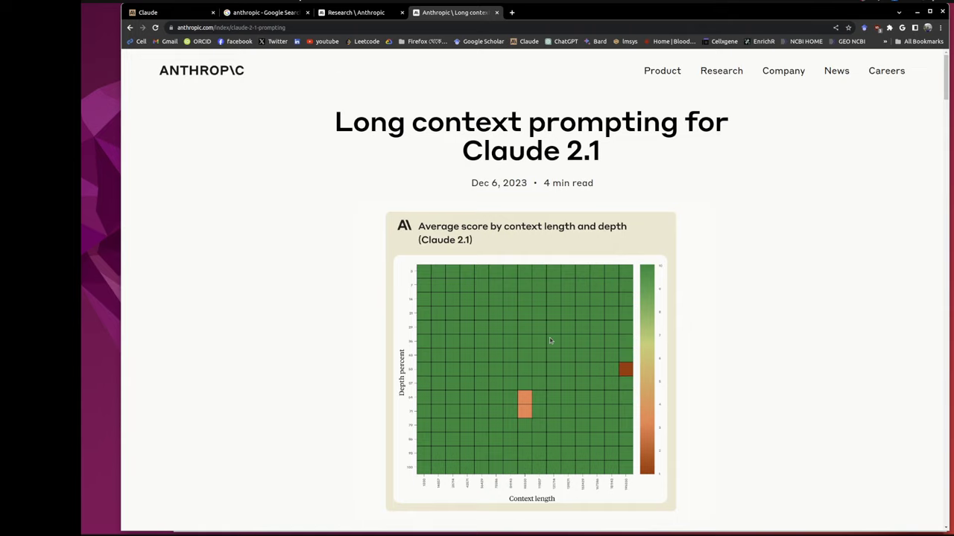
Step: Highlight the '200,000 token' figure and the phrase '500 pages' in the article's opening
{"action": "scroll", "coordinate": [547, 324], "scroll_direction": "down", "scroll_amount": 5}
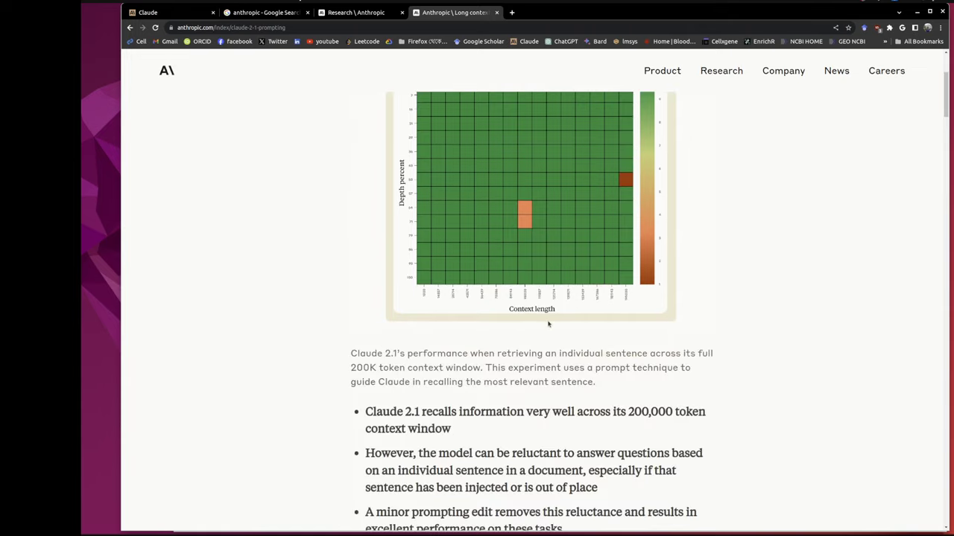
{"action": "scroll", "coordinate": [509, 259], "scroll_direction": "down", "scroll_amount": 6}
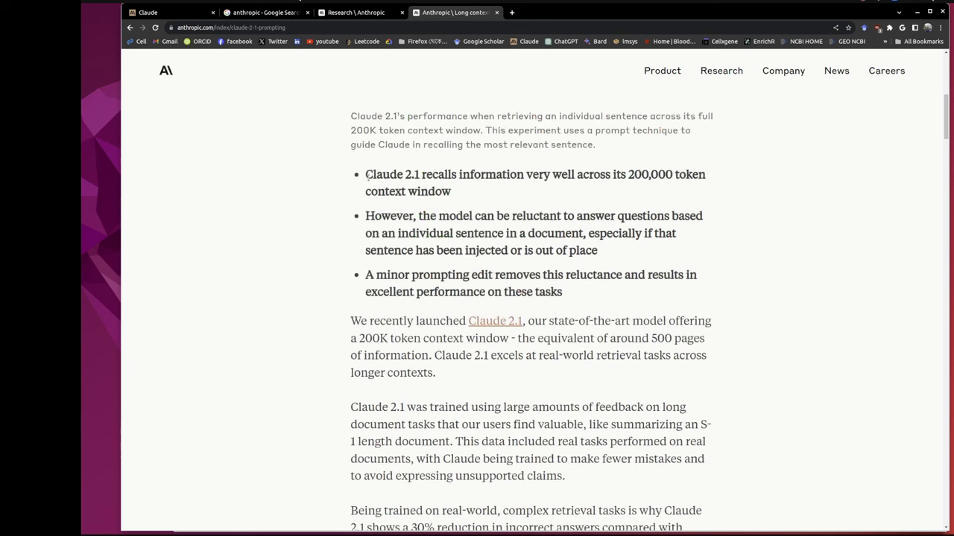
{"action": "left_click_drag", "start_coordinate": [628, 174], "coordinate": [708, 185]}
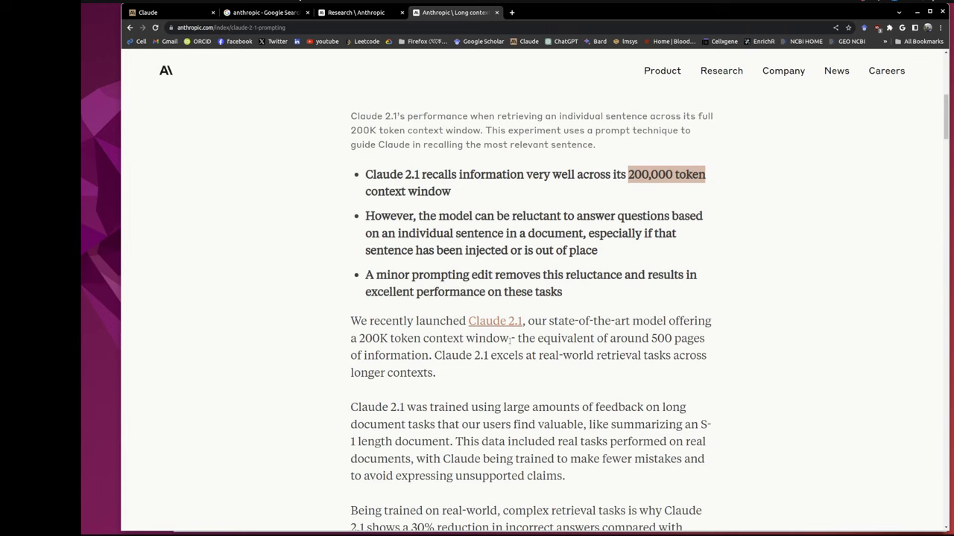
{"action": "scroll", "coordinate": [510, 340], "scroll_direction": "down", "scroll_amount": 3}
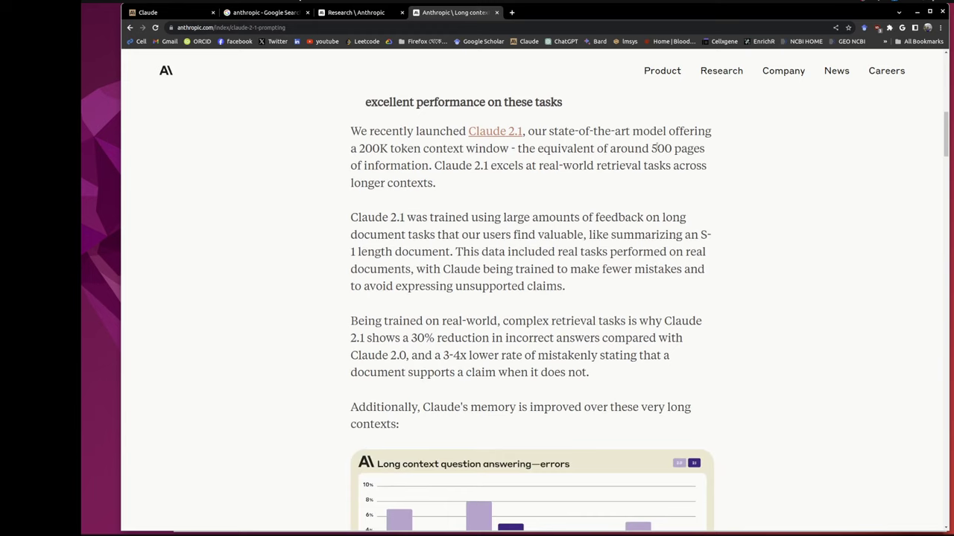
{"action": "left_click_drag", "start_coordinate": [650, 147], "coordinate": [703, 148]}
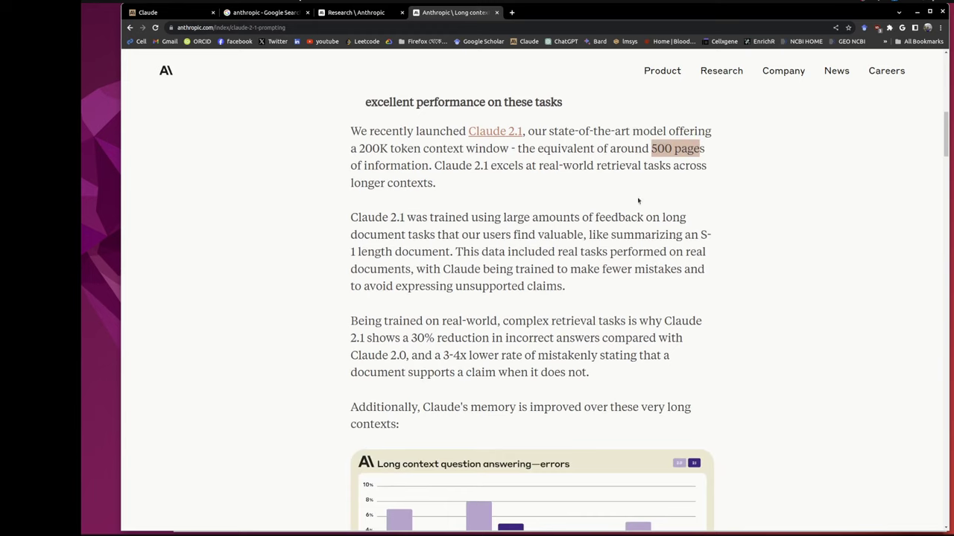
Step: Read past the long-context error charts down to the 'Debugging long context recall' heading
{"action": "scroll", "coordinate": [430, 373], "scroll_direction": "down", "scroll_amount": 1}
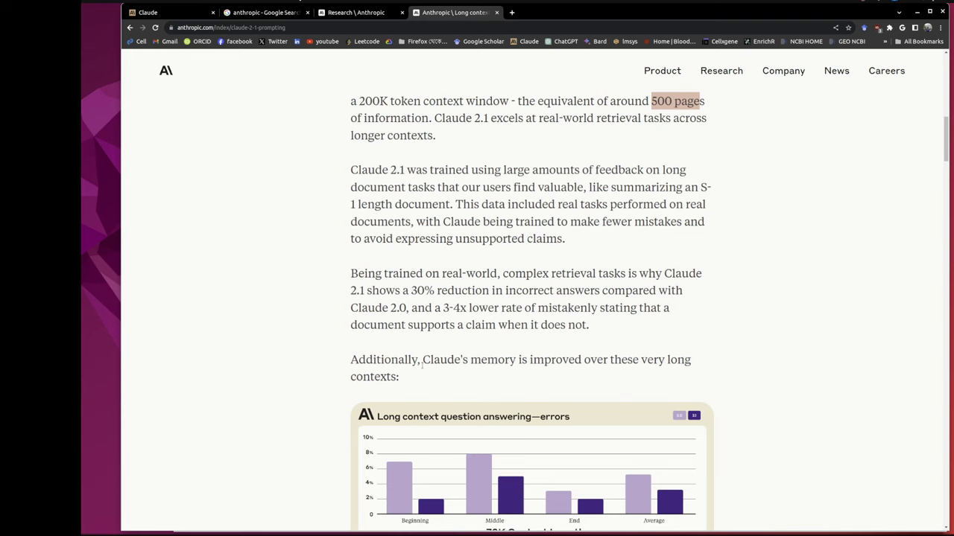
{"action": "scroll", "coordinate": [521, 320], "scroll_direction": "down", "scroll_amount": 2}
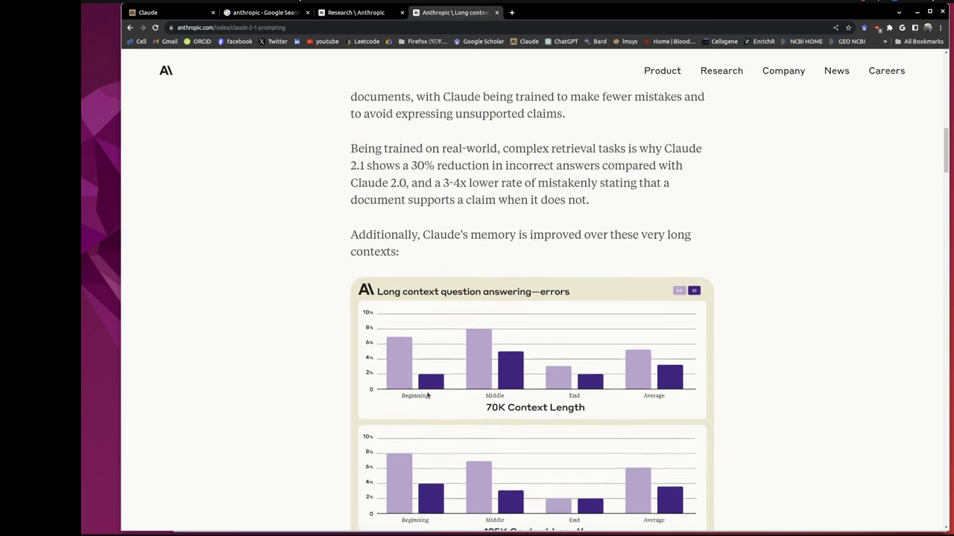
{"action": "scroll", "coordinate": [439, 380], "scroll_direction": "down", "scroll_amount": 1}
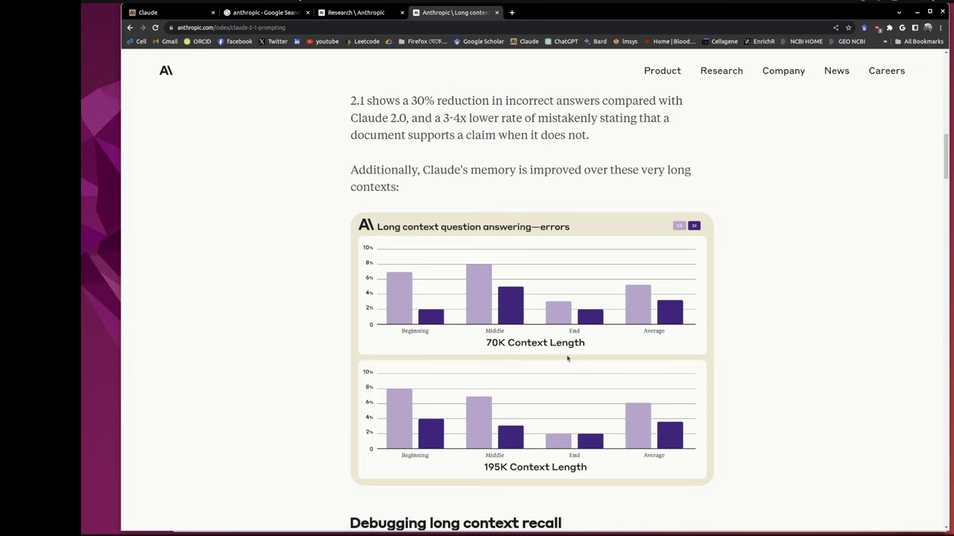
{"action": "scroll", "coordinate": [514, 372], "scroll_direction": "down", "scroll_amount": 2}
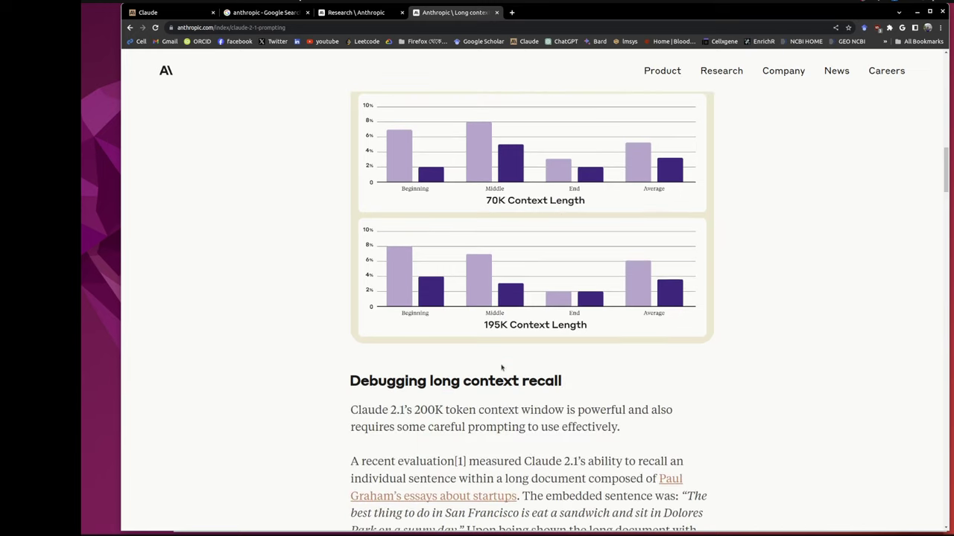
{"action": "scroll", "coordinate": [458, 320], "scroll_direction": "up", "scroll_amount": 1}
{"action": "scroll", "coordinate": [459, 320], "scroll_direction": "up", "scroll_amount": 1}
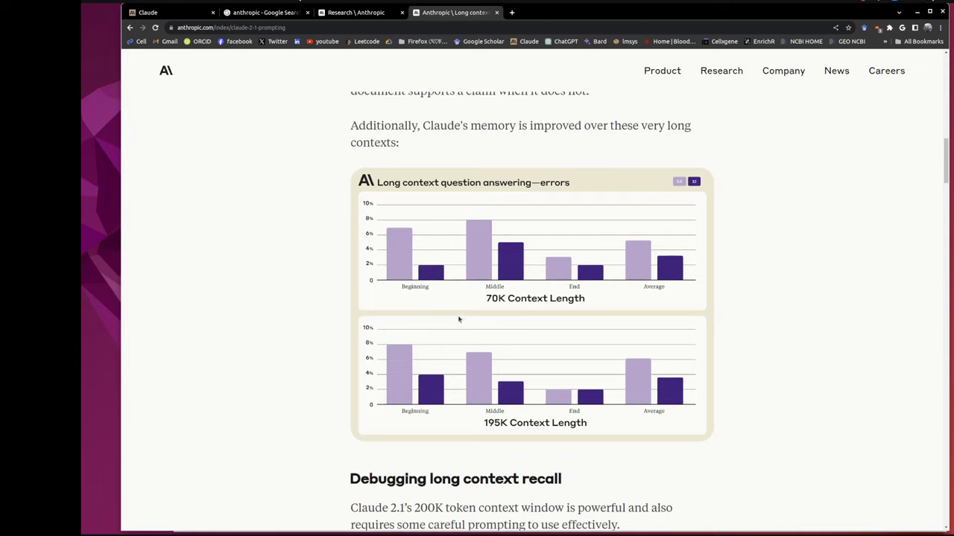
{"action": "scroll", "coordinate": [459, 320], "scroll_direction": "up", "scroll_amount": 1}
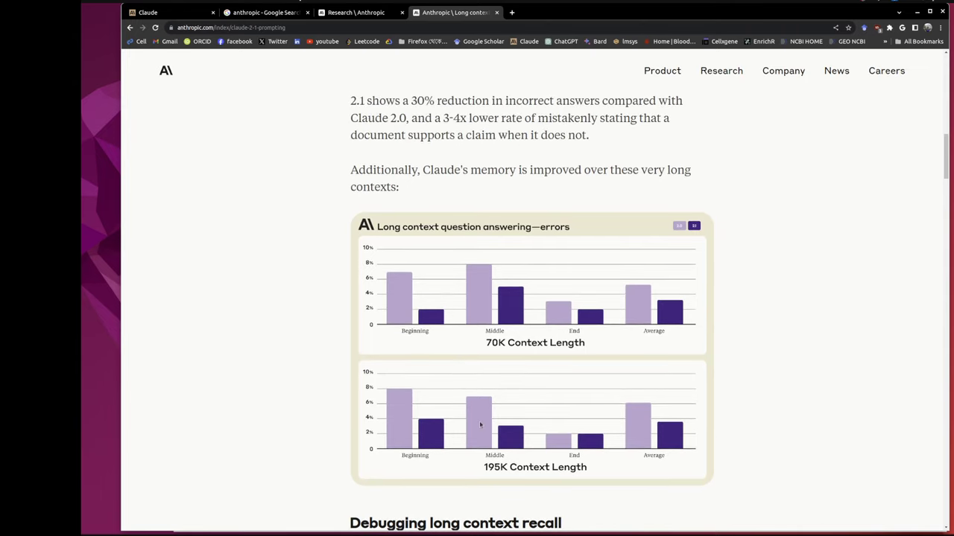
{"action": "scroll", "coordinate": [455, 436], "scroll_direction": "up", "scroll_amount": 1}
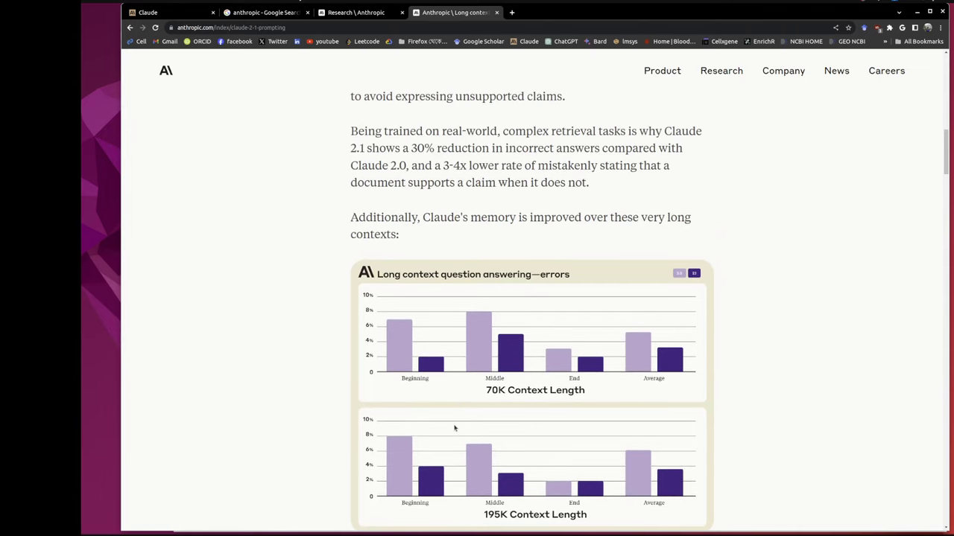
{"action": "scroll", "coordinate": [455, 428], "scroll_direction": "down", "scroll_amount": 1}
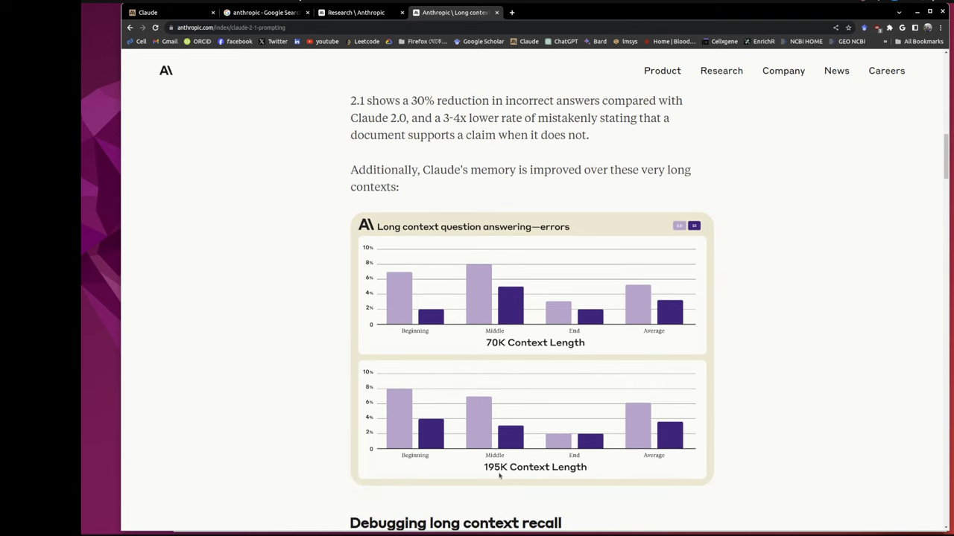
{"action": "scroll", "coordinate": [525, 476], "scroll_direction": "down", "scroll_amount": 1}
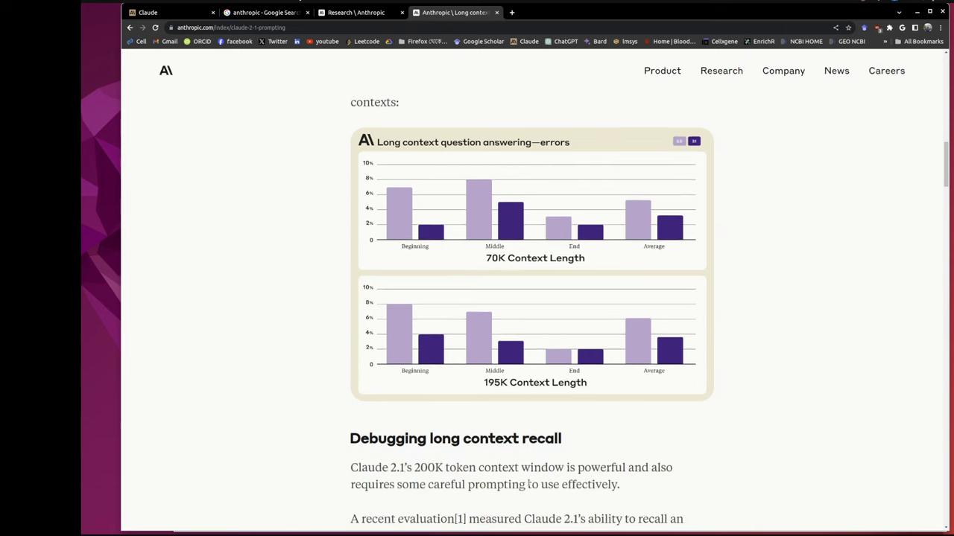
{"action": "scroll", "coordinate": [507, 447], "scroll_direction": "down", "scroll_amount": 1}
{"action": "scroll", "coordinate": [477, 417], "scroll_direction": "down", "scroll_amount": 1}
Step: Read down through the Needle Hunting Day and Viaweb examples
{"action": "scroll", "coordinate": [467, 396], "scroll_direction": "down", "scroll_amount": 2}
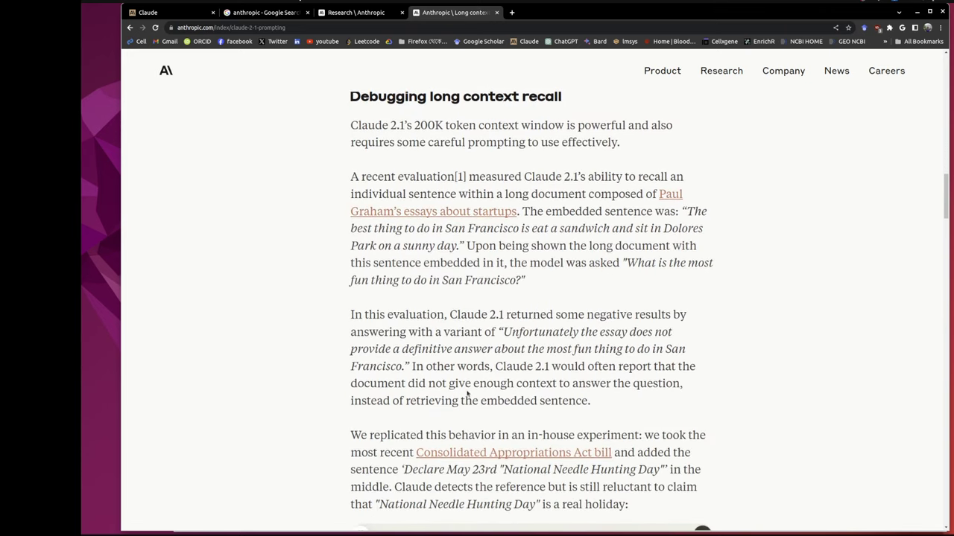
{"action": "scroll", "coordinate": [467, 395], "scroll_direction": "down", "scroll_amount": 1}
{"action": "scroll", "coordinate": [467, 396], "scroll_direction": "down", "scroll_amount": 2}
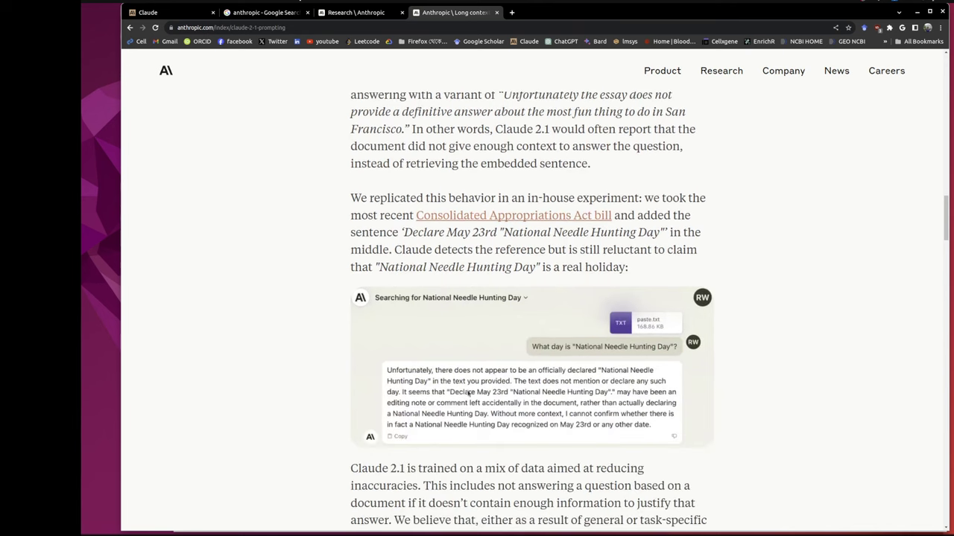
{"action": "scroll", "coordinate": [468, 392], "scroll_direction": "down", "scroll_amount": 3}
{"action": "scroll", "coordinate": [474, 391], "scroll_direction": "down", "scroll_amount": 2}
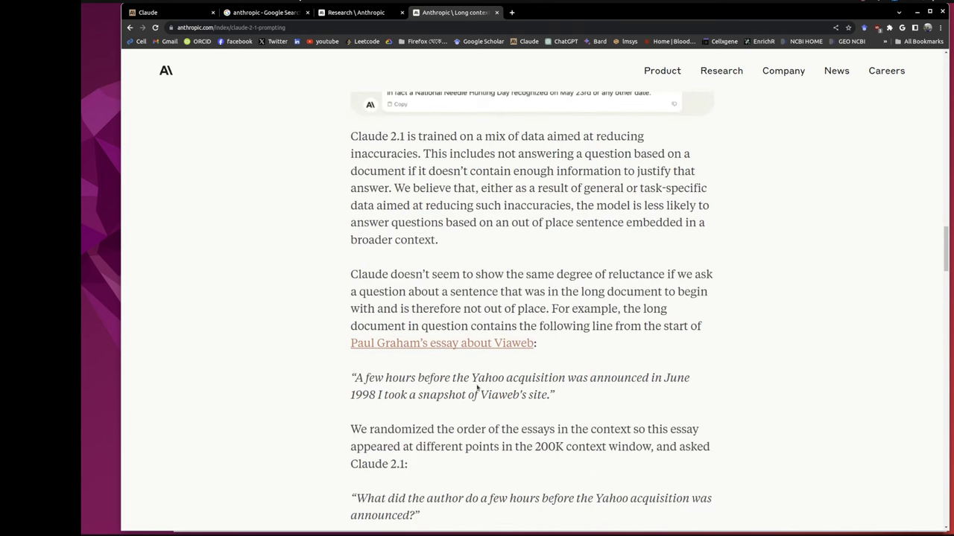
{"action": "scroll", "coordinate": [471, 402], "scroll_direction": "down", "scroll_amount": 2}
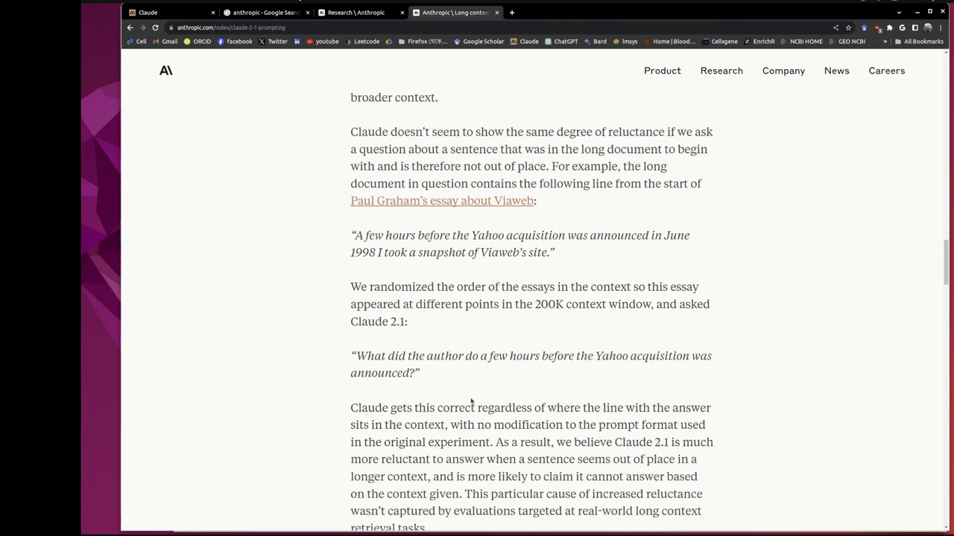
{"action": "scroll", "coordinate": [471, 402], "scroll_direction": "down", "scroll_amount": 1}
{"action": "scroll", "coordinate": [526, 416], "scroll_direction": "down", "scroll_amount": 2}
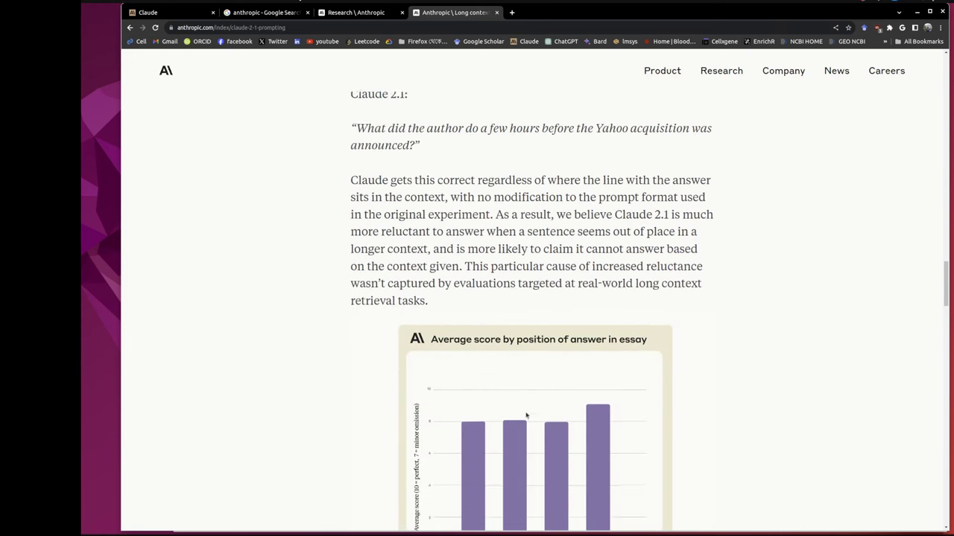
{"action": "scroll", "coordinate": [526, 416], "scroll_direction": "down", "scroll_amount": 1}
{"action": "scroll", "coordinate": [521, 415], "scroll_direction": "down", "scroll_amount": 3}
{"action": "scroll", "coordinate": [521, 415], "scroll_direction": "down", "scroll_amount": 2}
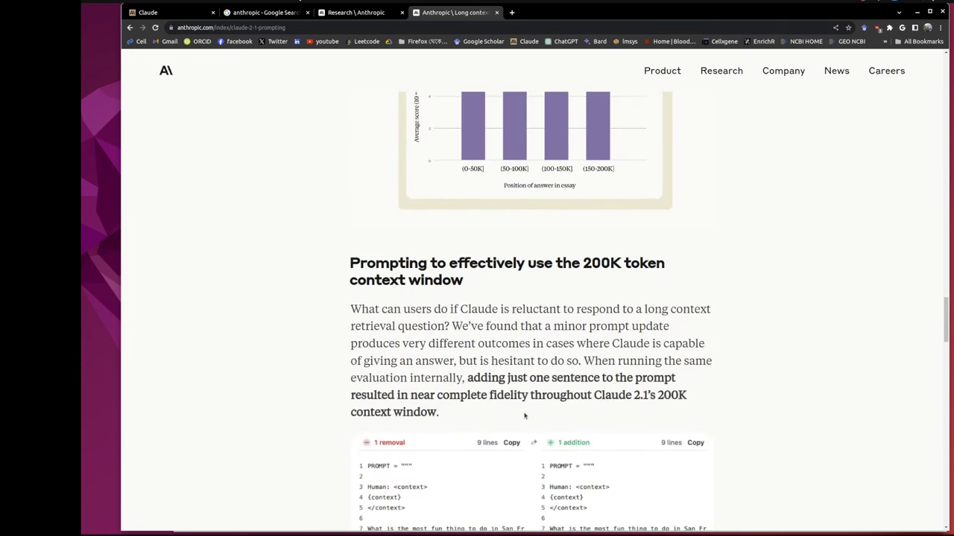
{"action": "scroll", "coordinate": [524, 425], "scroll_direction": "down", "scroll_amount": 1}
{"action": "scroll", "coordinate": [523, 425], "scroll_direction": "down", "scroll_amount": 1}
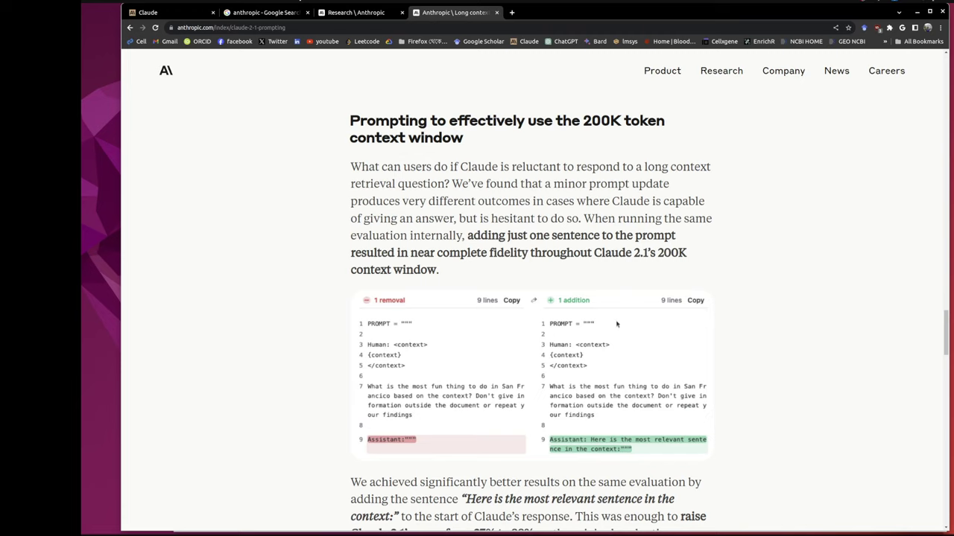
Step: Revisit the Viaweb paragraph, then continue to the prompt comparison showing the one-sentence fix
{"action": "scroll", "coordinate": [544, 315], "scroll_direction": "up", "scroll_amount": 5}
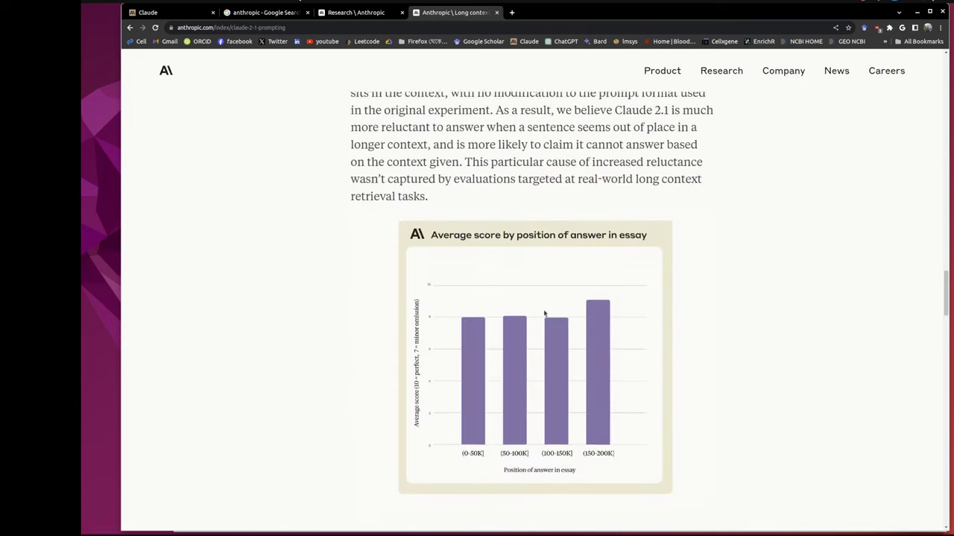
{"action": "scroll", "coordinate": [545, 315], "scroll_direction": "up", "scroll_amount": 3}
{"action": "scroll", "coordinate": [545, 314], "scroll_direction": "up", "scroll_amount": 2}
{"action": "scroll", "coordinate": [545, 313], "scroll_direction": "up", "scroll_amount": 1}
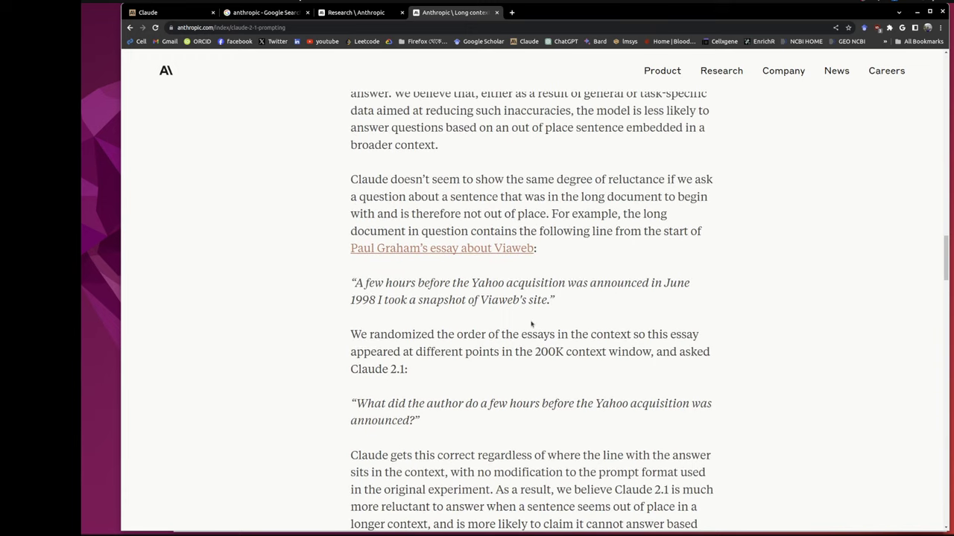
{"action": "scroll", "coordinate": [531, 321], "scroll_direction": "up", "scroll_amount": 1}
{"action": "scroll", "coordinate": [511, 356], "scroll_direction": "up", "scroll_amount": 2}
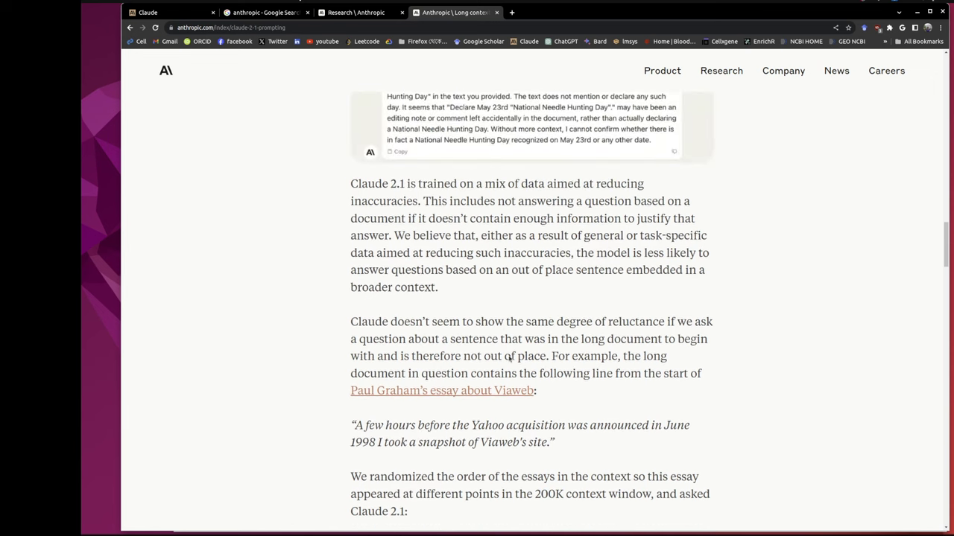
{"action": "scroll", "coordinate": [508, 356], "scroll_direction": "down", "scroll_amount": 2}
{"action": "scroll", "coordinate": [509, 356], "scroll_direction": "down", "scroll_amount": 9}
{"action": "scroll", "coordinate": [497, 379], "scroll_direction": "down", "scroll_amount": 5}
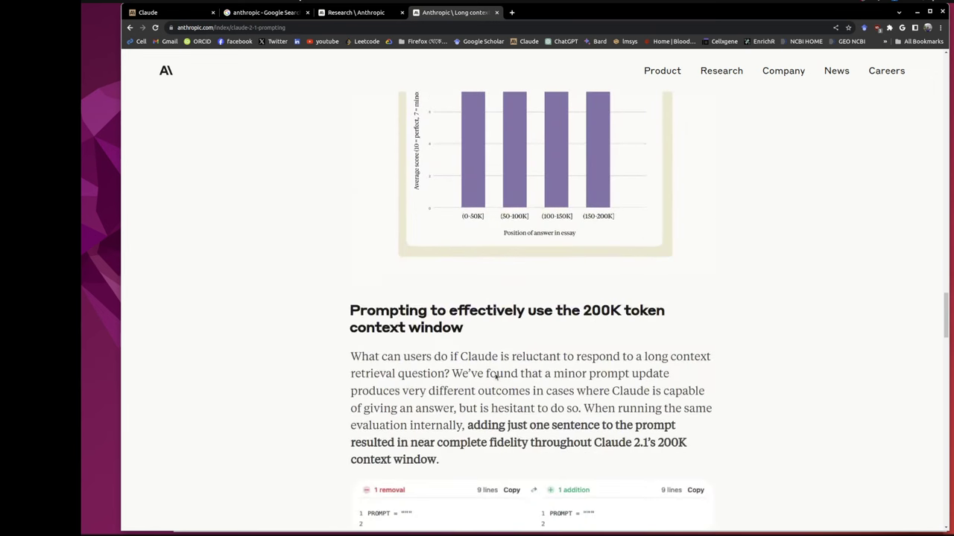
{"action": "scroll", "coordinate": [485, 386], "scroll_direction": "down", "scroll_amount": 5}
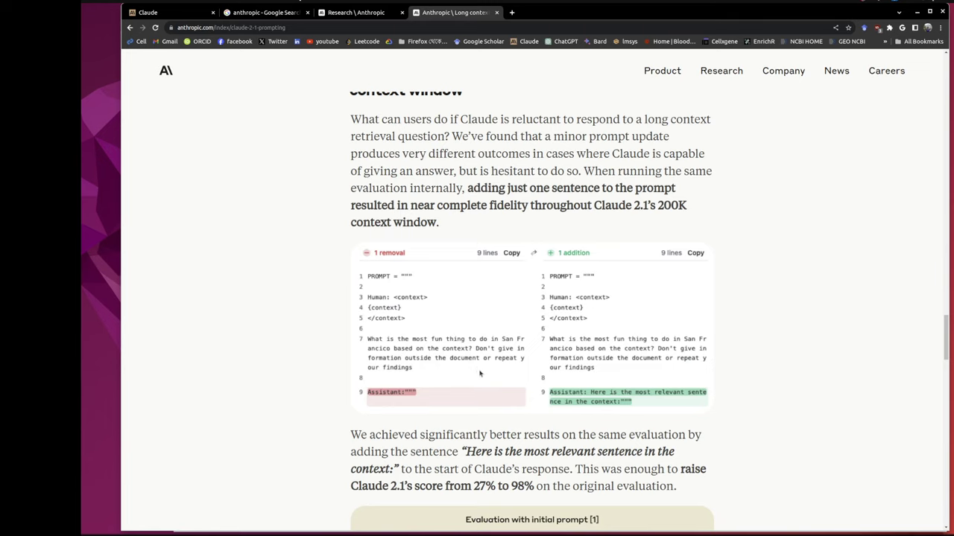
Step: Look over the initial and updated prompt evaluation grids
{"action": "scroll", "coordinate": [480, 388], "scroll_direction": "down", "scroll_amount": 2}
{"action": "scroll", "coordinate": [481, 391], "scroll_direction": "down", "scroll_amount": 3}
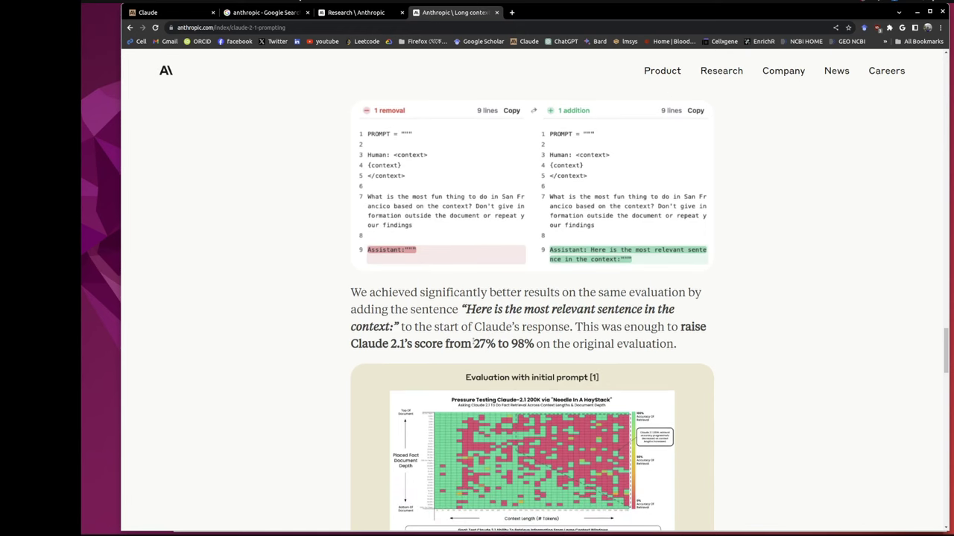
{"action": "scroll", "coordinate": [474, 344], "scroll_direction": "up", "scroll_amount": 1}
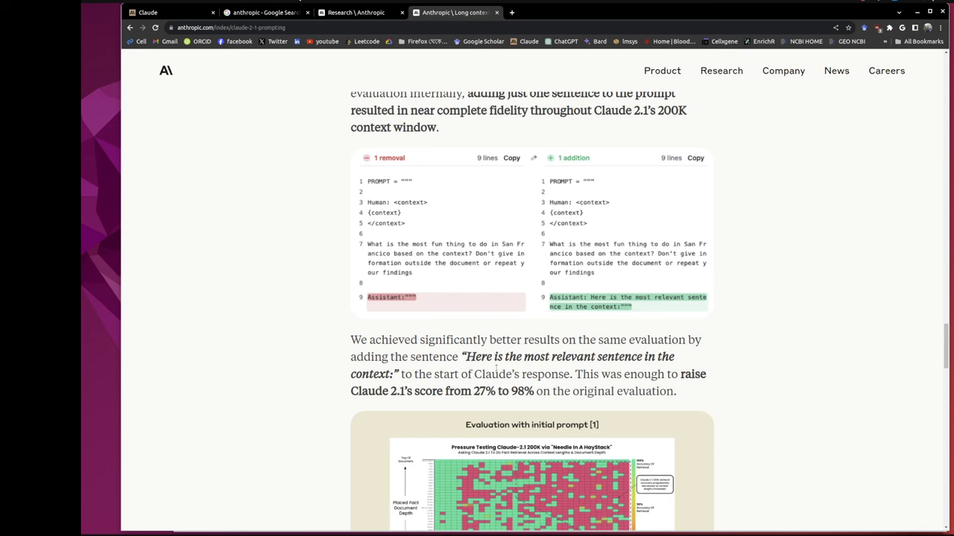
{"action": "scroll", "coordinate": [496, 365], "scroll_direction": "down", "scroll_amount": 2}
{"action": "scroll", "coordinate": [503, 358], "scroll_direction": "up", "scroll_amount": 1}
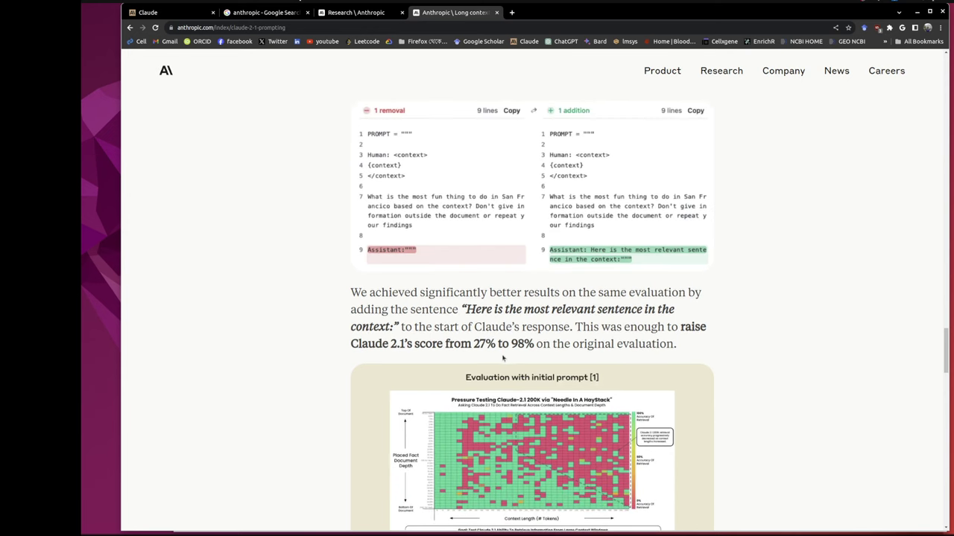
{"action": "scroll", "coordinate": [503, 358], "scroll_direction": "up", "scroll_amount": 1}
{"action": "scroll", "coordinate": [501, 356], "scroll_direction": "up", "scroll_amount": 1}
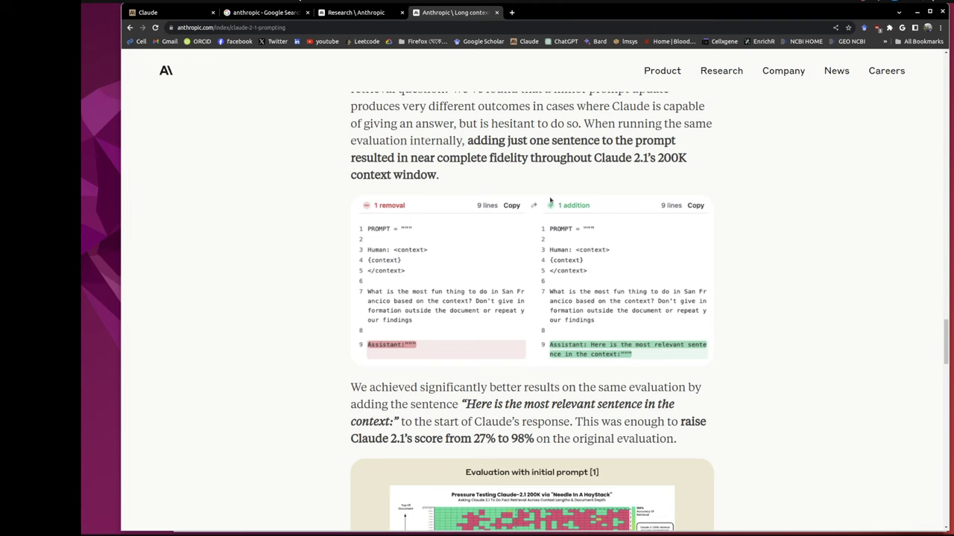
Step: Highlight the '27% to 98%' score improvement in the article text
{"action": "scroll", "coordinate": [635, 337], "scroll_direction": "down", "scroll_amount": 1}
{"action": "scroll", "coordinate": [635, 337], "scroll_direction": "down", "scroll_amount": 1}
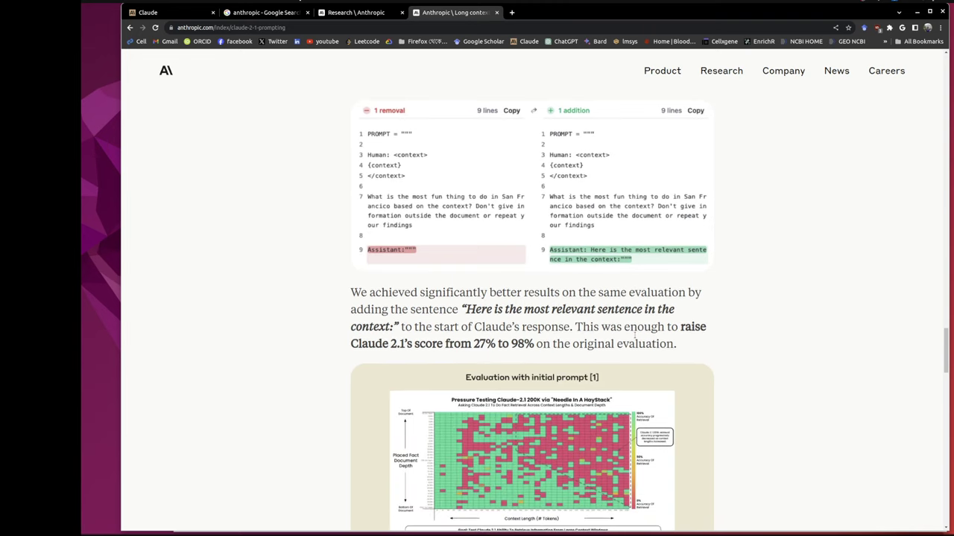
{"action": "scroll", "coordinate": [635, 337], "scroll_direction": "down", "scroll_amount": 2}
{"action": "scroll", "coordinate": [626, 328], "scroll_direction": "up", "scroll_amount": 1}
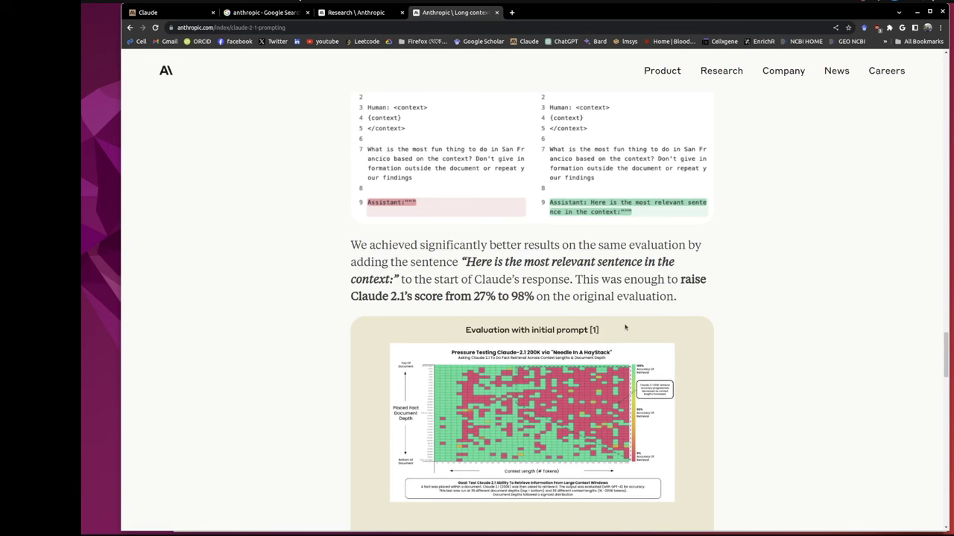
{"action": "scroll", "coordinate": [625, 327], "scroll_direction": "down", "scroll_amount": 1}
{"action": "scroll", "coordinate": [625, 327], "scroll_direction": "down", "scroll_amount": 2}
{"action": "scroll", "coordinate": [625, 327], "scroll_direction": "down", "scroll_amount": 1}
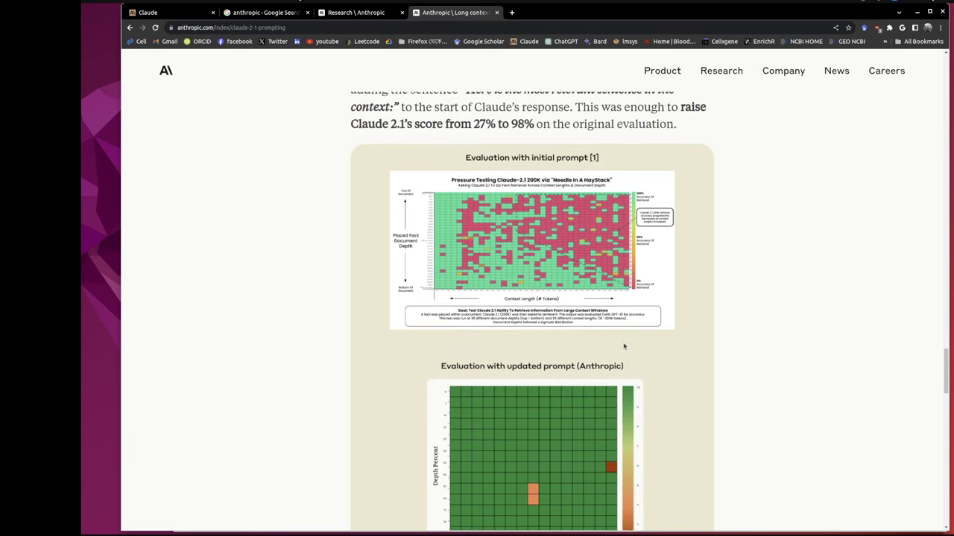
{"action": "scroll", "coordinate": [624, 331], "scroll_direction": "down", "scroll_amount": 1}
{"action": "scroll", "coordinate": [624, 335], "scroll_direction": "up", "scroll_amount": 1}
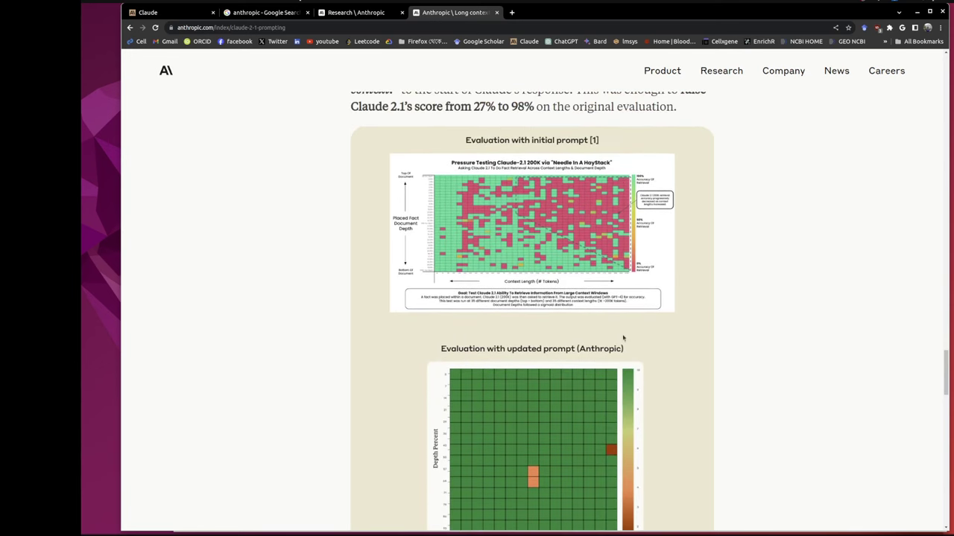
{"action": "scroll", "coordinate": [623, 339], "scroll_direction": "up", "scroll_amount": 1}
{"action": "scroll", "coordinate": [623, 338], "scroll_direction": "up", "scroll_amount": 1}
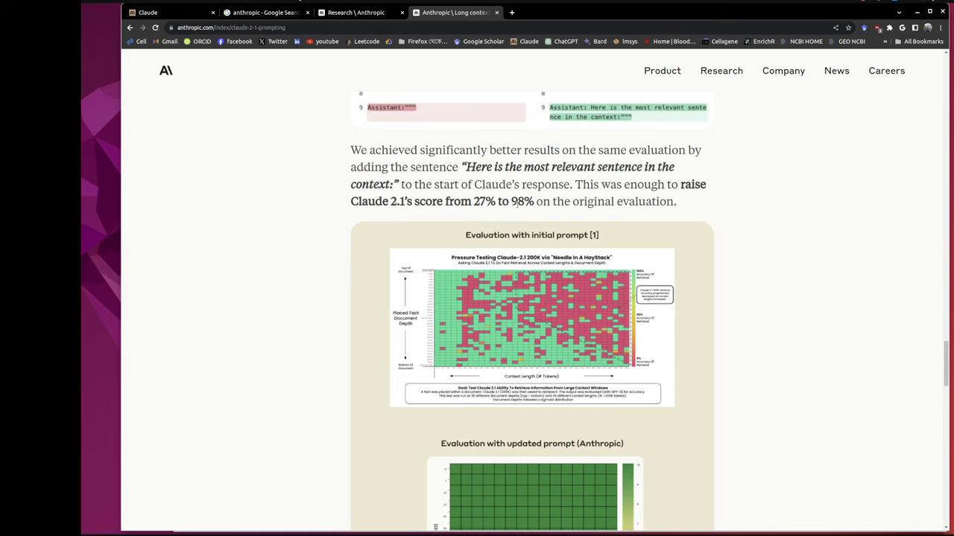
{"action": "left_click_drag", "start_coordinate": [474, 201], "coordinate": [534, 201]}
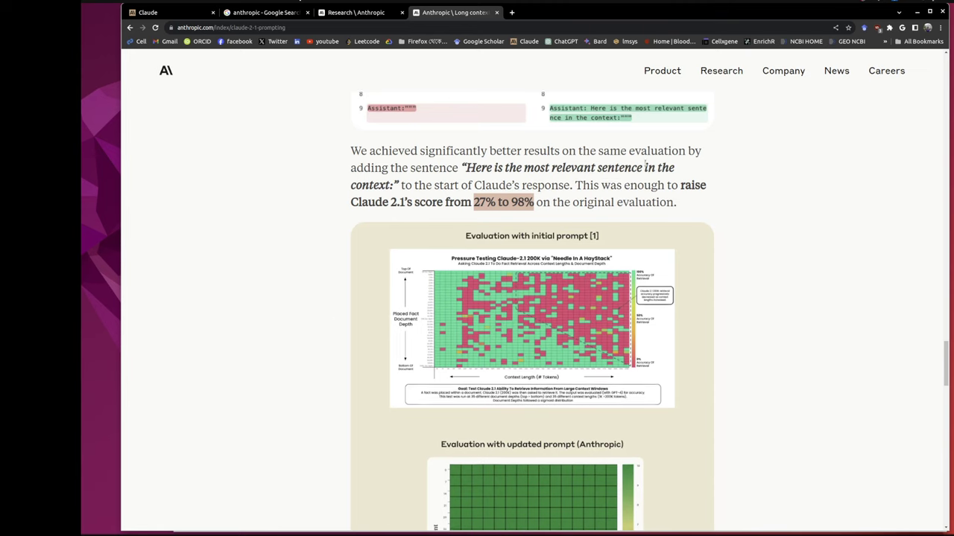
{"action": "scroll", "coordinate": [597, 181], "scroll_direction": "up", "scroll_amount": 1}
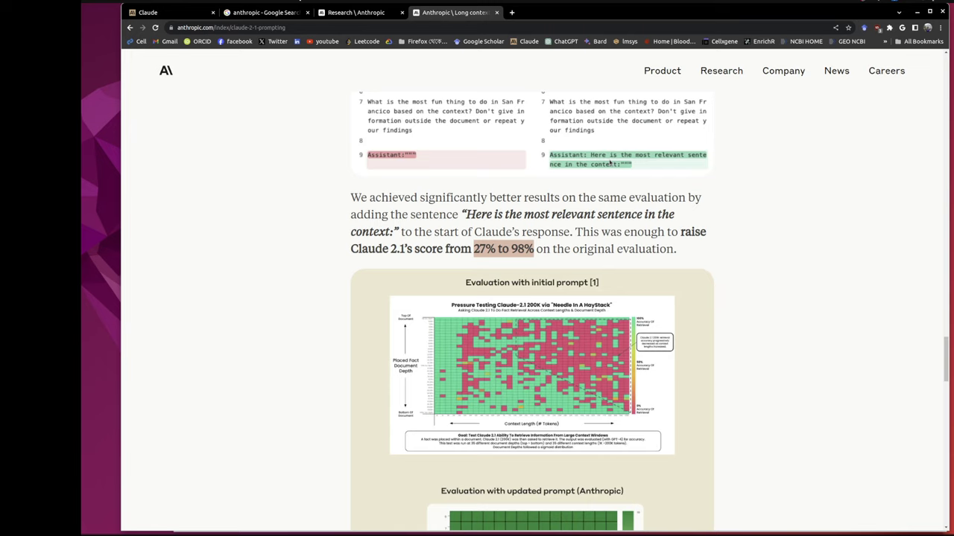
Step: Bring the 'Evaluation with initial prompt' and 'updated prompt' heatmaps for Claude 2.1 into view
{"action": "scroll", "coordinate": [609, 162], "scroll_direction": "up", "scroll_amount": 1}
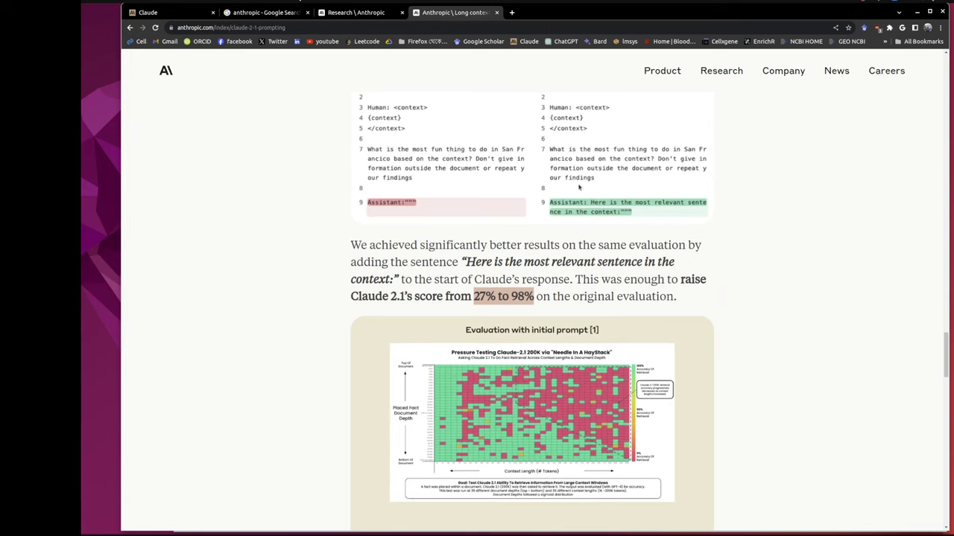
{"action": "scroll", "coordinate": [589, 239], "scroll_direction": "down", "scroll_amount": 1}
{"action": "scroll", "coordinate": [575, 281], "scroll_direction": "down", "scroll_amount": 3}
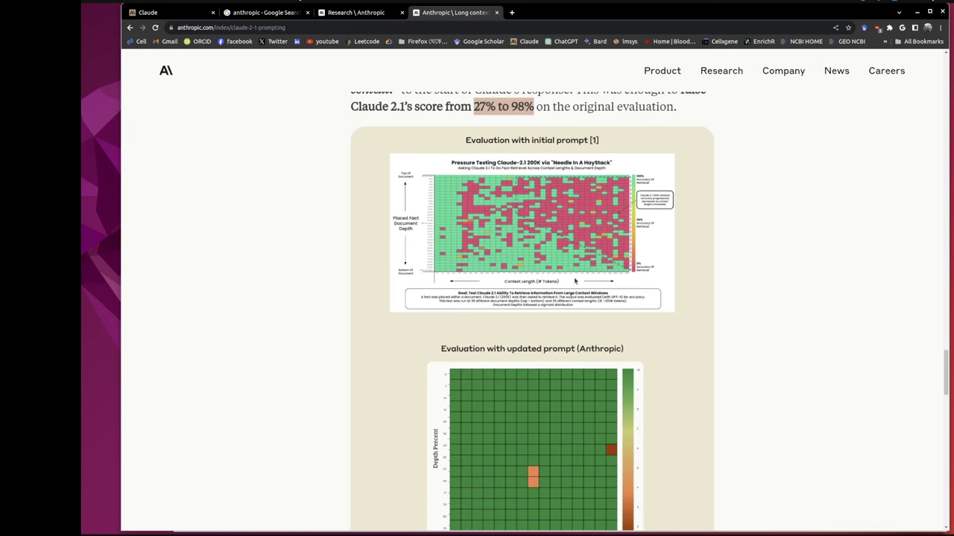
{"action": "scroll", "coordinate": [575, 281], "scroll_direction": "up", "scroll_amount": 3}
{"action": "scroll", "coordinate": [574, 281], "scroll_direction": "up", "scroll_amount": 2}
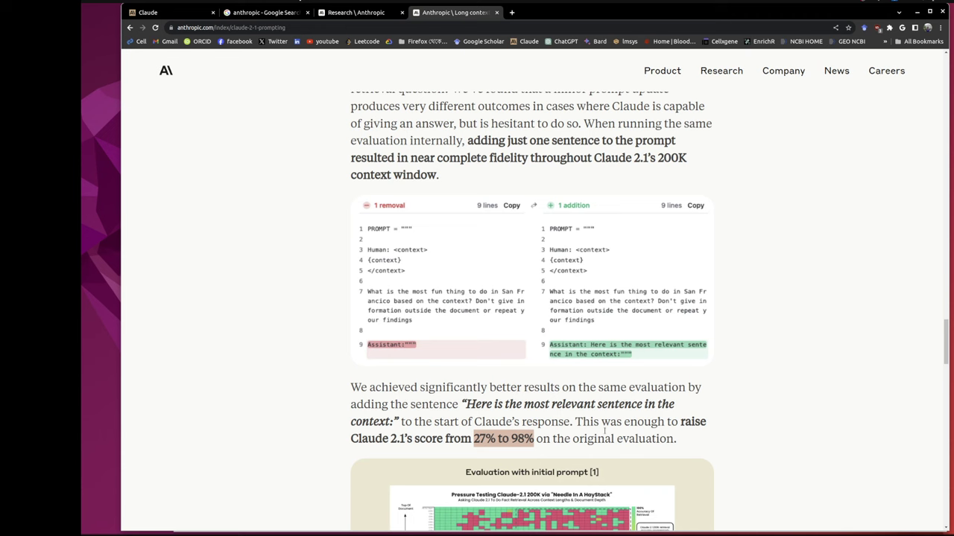
{"action": "scroll", "coordinate": [605, 431], "scroll_direction": "down", "scroll_amount": 2}
{"action": "scroll", "coordinate": [605, 434], "scroll_direction": "down", "scroll_amount": 1}
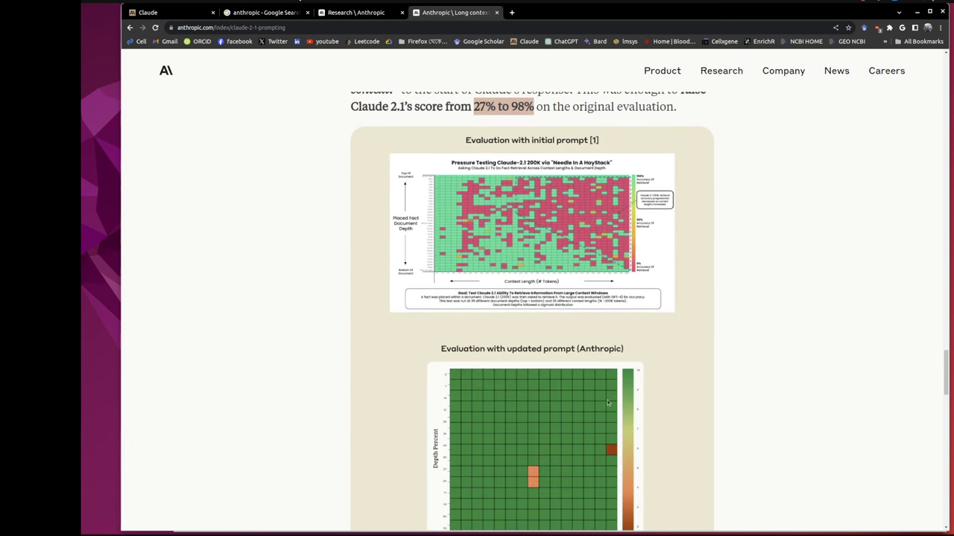
{"action": "scroll", "coordinate": [450, 167], "scroll_direction": "up", "scroll_amount": 1}
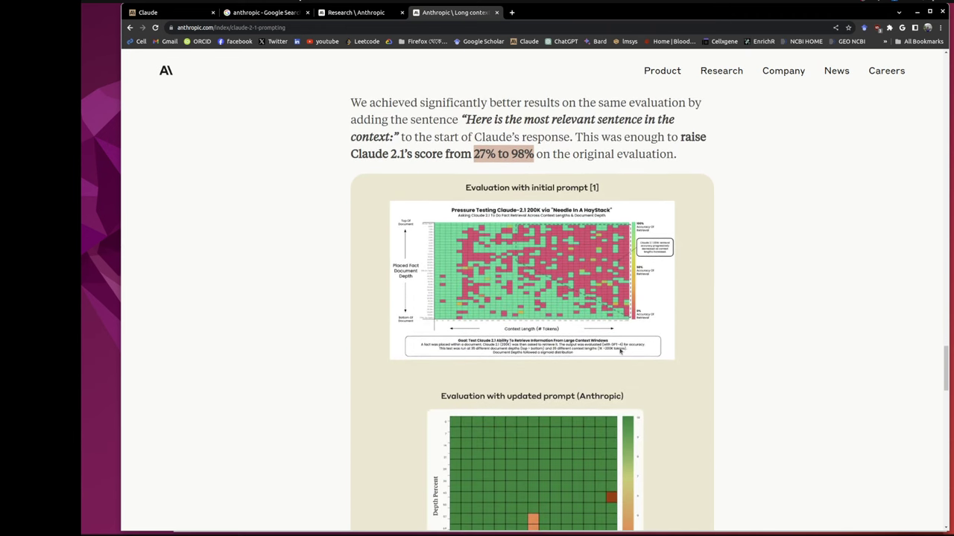
{"action": "scroll", "coordinate": [630, 379], "scroll_direction": "down", "scroll_amount": 3}
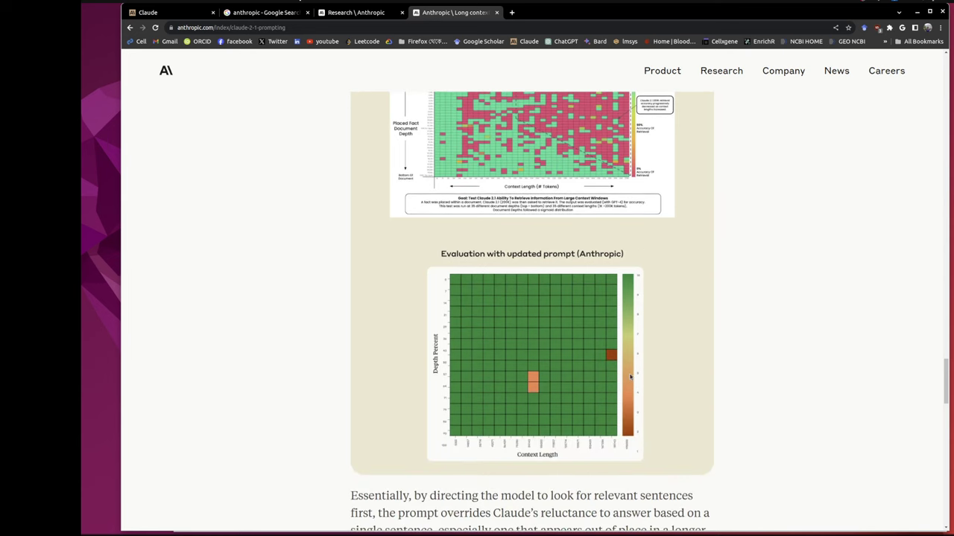
{"action": "scroll", "coordinate": [637, 358], "scroll_direction": "up", "scroll_amount": 2}
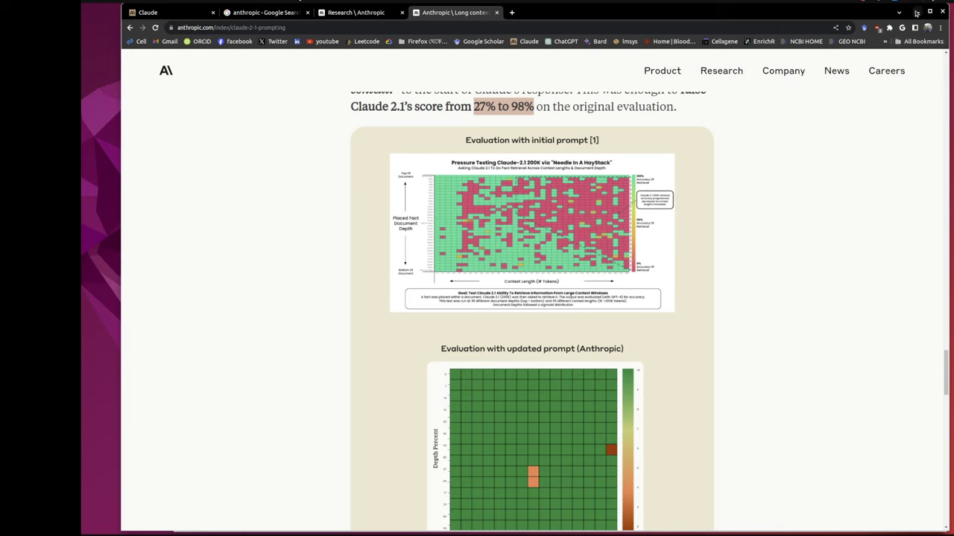
Step: Close the Bard chat tab and minimize Chrome to reach the Edge window
{"action": "left_click", "coordinate": [511, 12]}
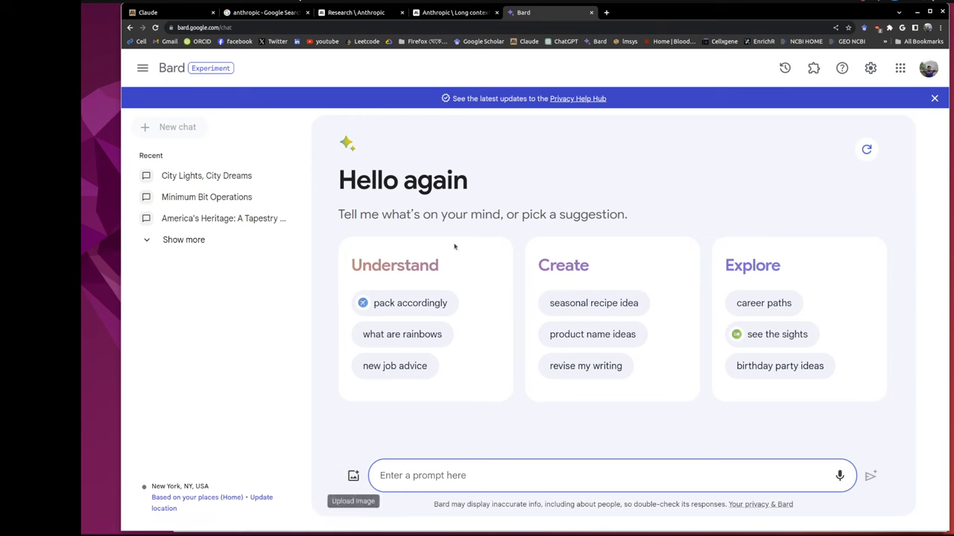
{"action": "left_click", "coordinate": [591, 14]}
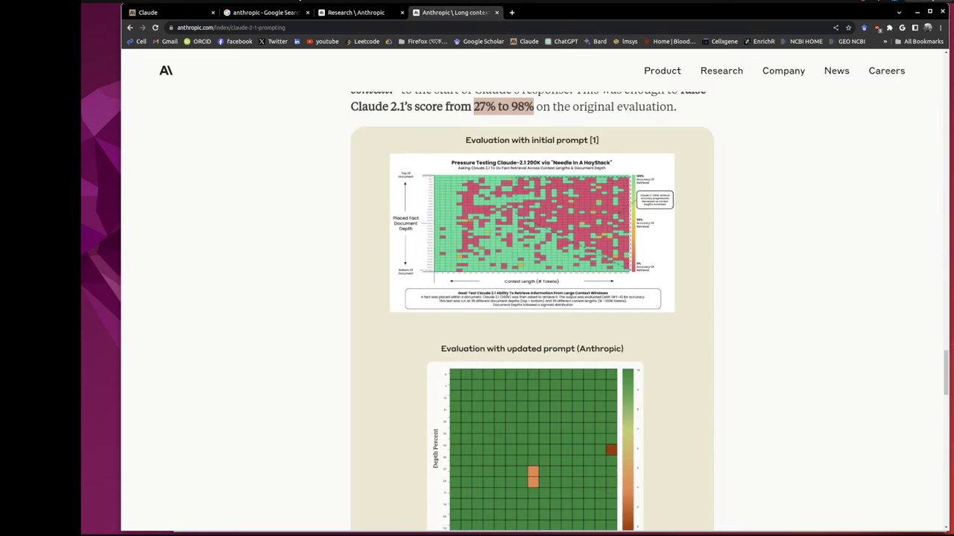
{"action": "left_click", "coordinate": [917, 13]}
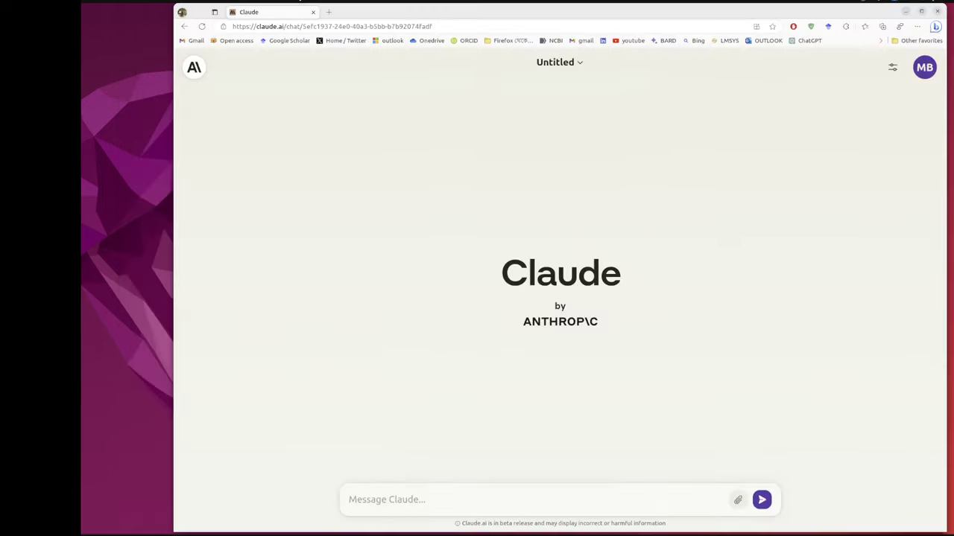
Step: Load chat.openai.com in a new Edge tab, then go back to the Claude chat
{"action": "left_click", "coordinate": [329, 12]}
{"action": "type", "text": "cha"}
{"action": "key", "text": "Return"}
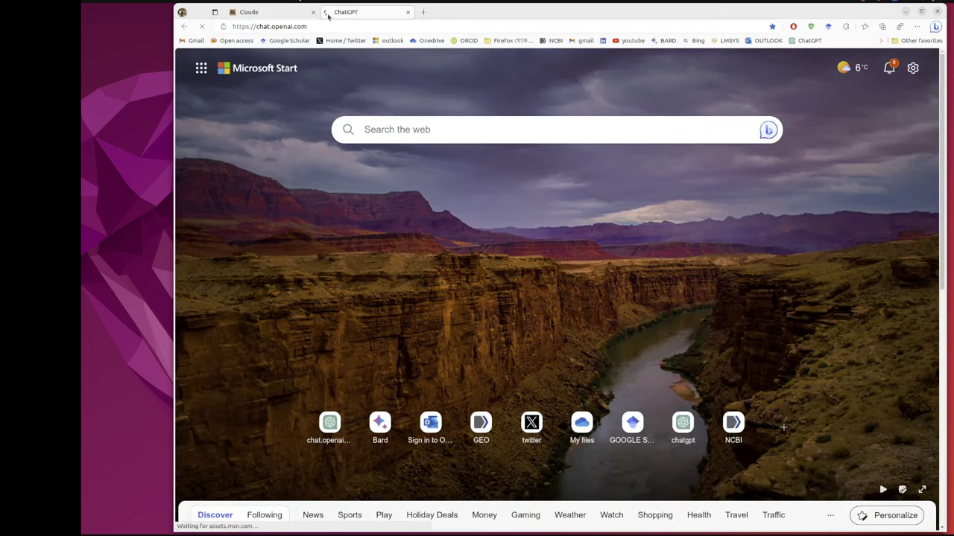
{"action": "left_click", "coordinate": [292, 13]}
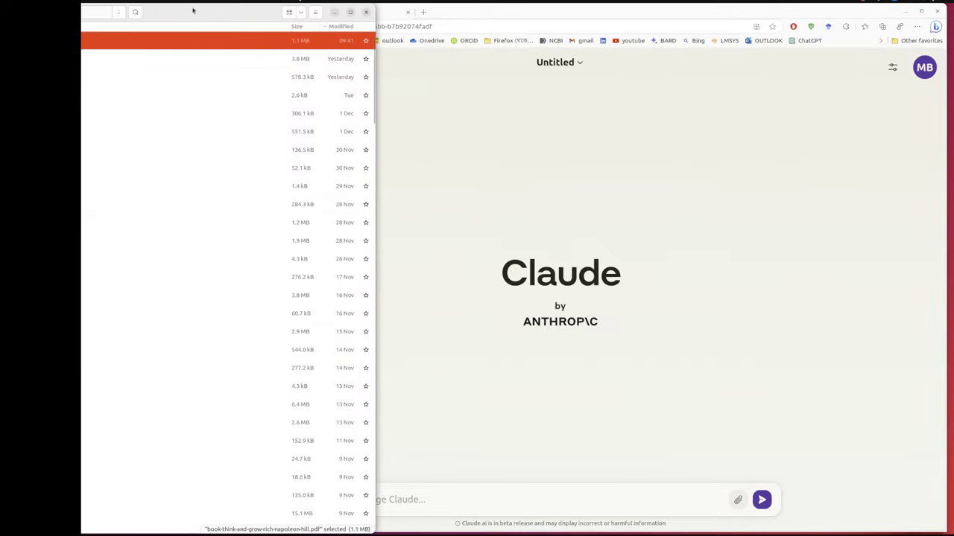
Step: Attach the Think and Grow Rich PDF from the file manager to the new Claude chat
{"action": "left_click_drag", "start_coordinate": [201, 15], "coordinate": [106, 45]}
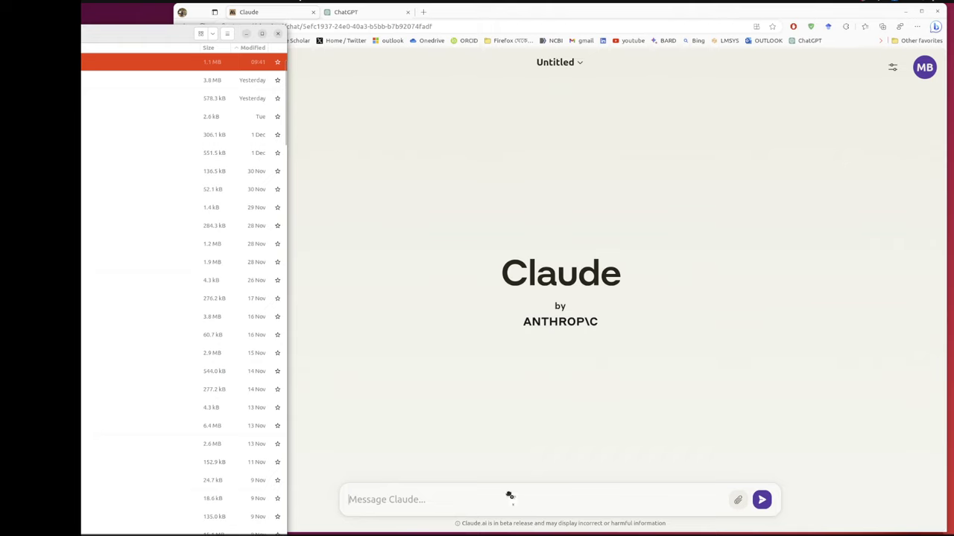
{"action": "left_click_drag", "start_coordinate": [212, 62], "coordinate": [508, 495]}
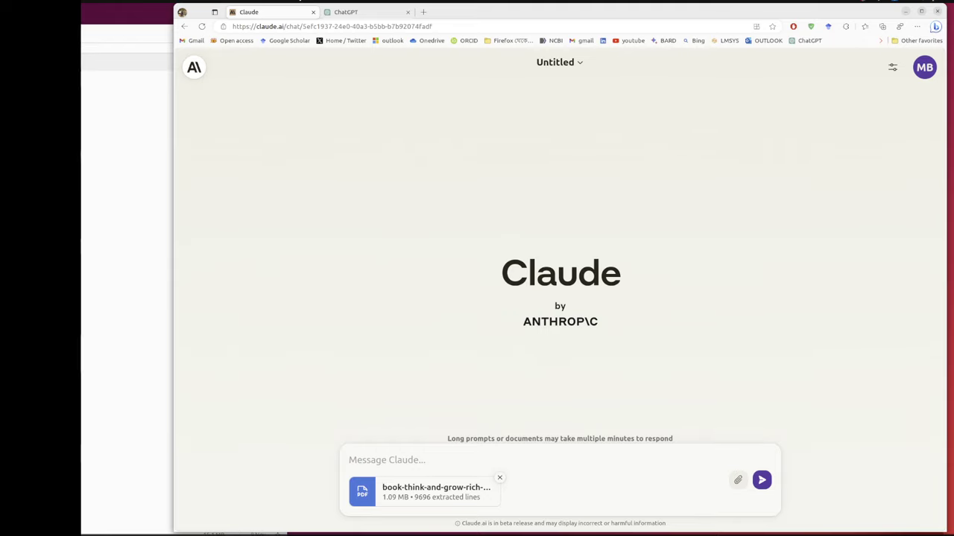
{"action": "left_click", "coordinate": [147, 46]}
{"action": "left_click_drag", "start_coordinate": [254, 34], "coordinate": [252, 42]}
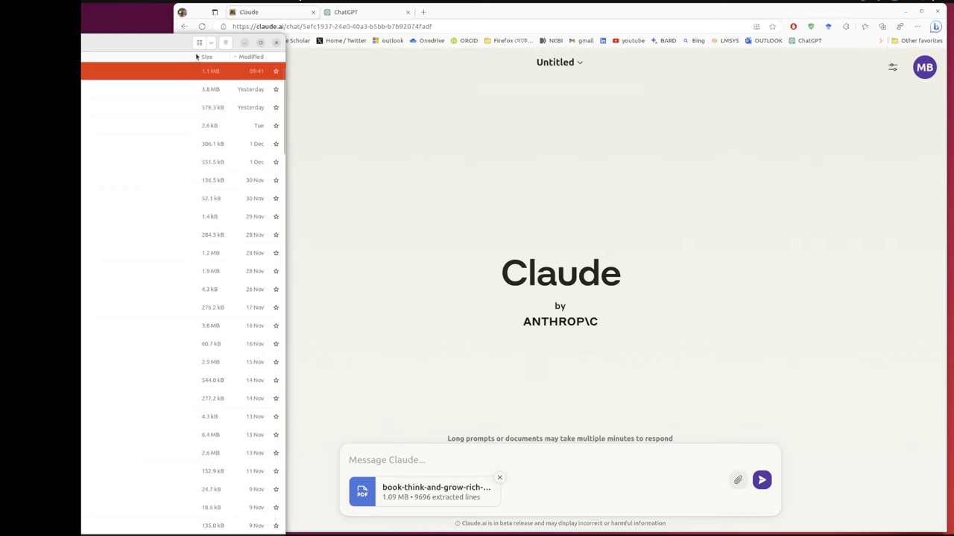
Step: Attach the same PDF to the ChatGPT chat, then widen the browser window leftward
{"action": "left_click", "coordinate": [347, 12]}
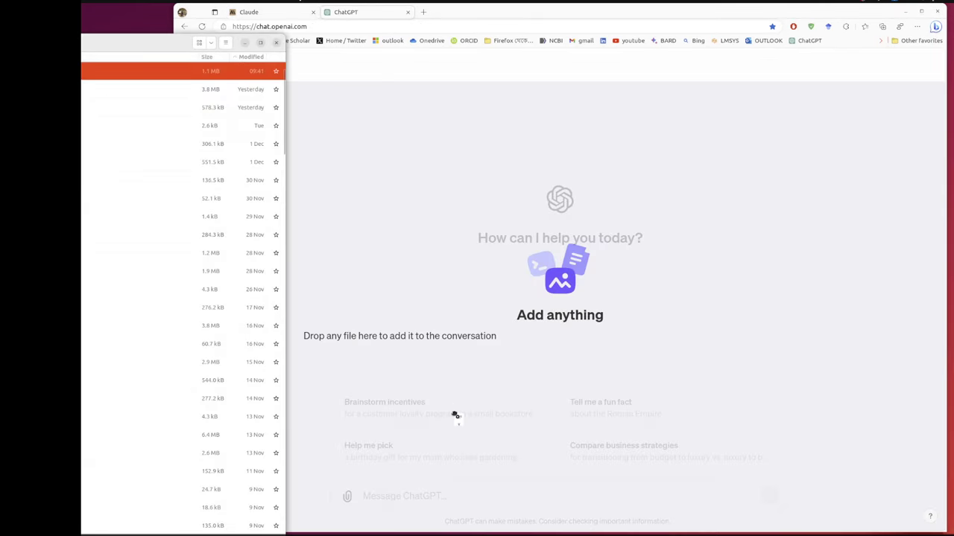
{"action": "left_click_drag", "start_coordinate": [127, 70], "coordinate": [453, 415]}
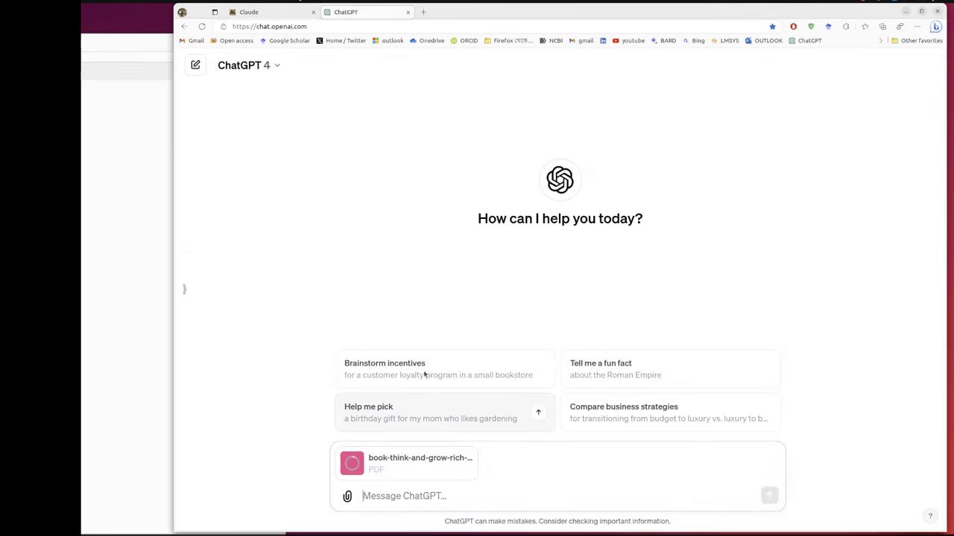
{"action": "left_click", "coordinate": [284, 17]}
{"action": "left_click", "coordinate": [168, 51]}
{"action": "left_click", "coordinate": [244, 42]}
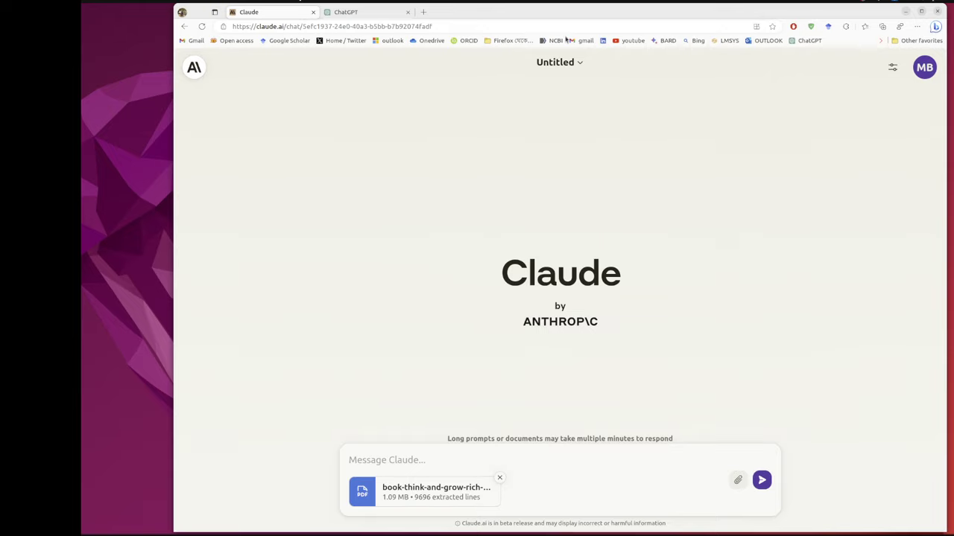
{"action": "left_click_drag", "start_coordinate": [574, 14], "coordinate": [579, 13]}
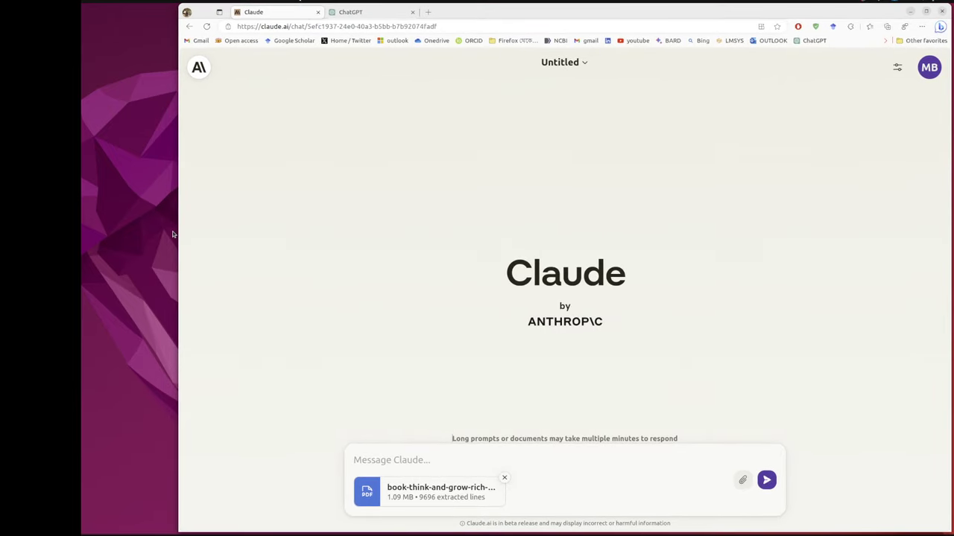
{"action": "left_click_drag", "start_coordinate": [179, 231], "coordinate": [124, 231]}
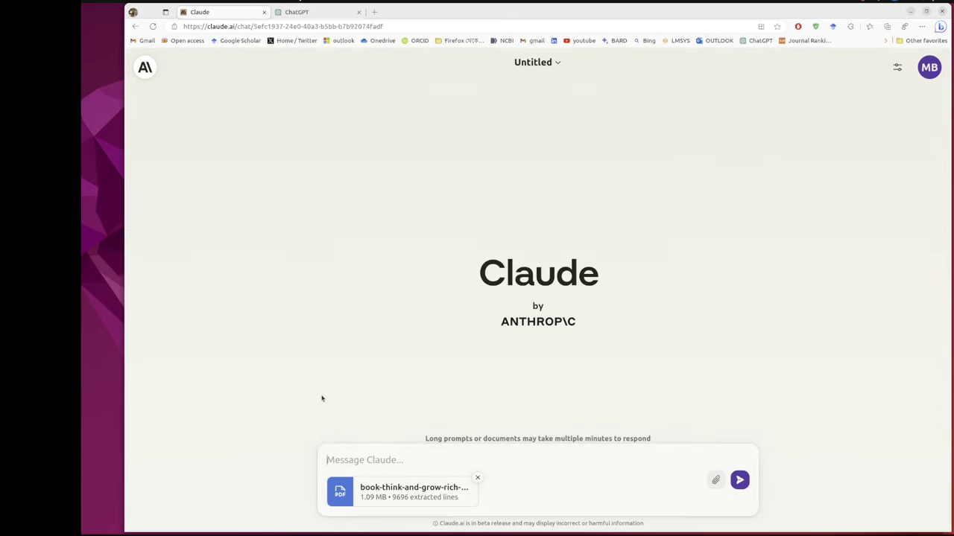
Step: Write 'Please summarize' in Claude's message box and select it for copying
{"action": "type", "text": "Please summ"}
{"action": "type", "text": "arize the "}
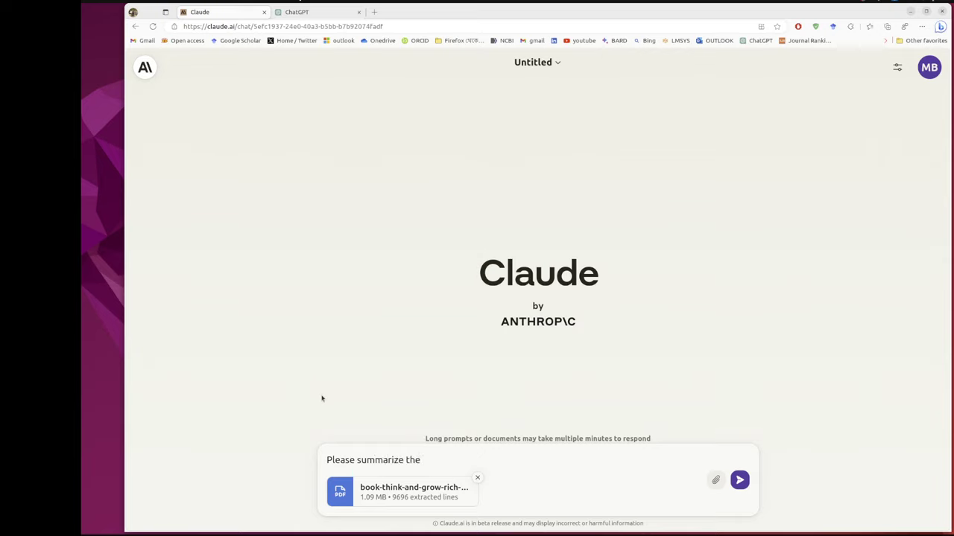
{"action": "type", "text": "book"}
{"action": "key", "text": "BackSpace"}
{"action": "key", "text": "BackSpace"}
{"action": "key", "text": "BackSpace"}
{"action": "key", "text": "BackSpace"}
{"action": "key", "text": "BackSpace"}
{"action": "key", "text": "BackSpace"}
{"action": "key", "text": "BackSpace"}
{"action": "key", "text": "ctrl+a"}
{"action": "key", "text": "ctrl+c"}
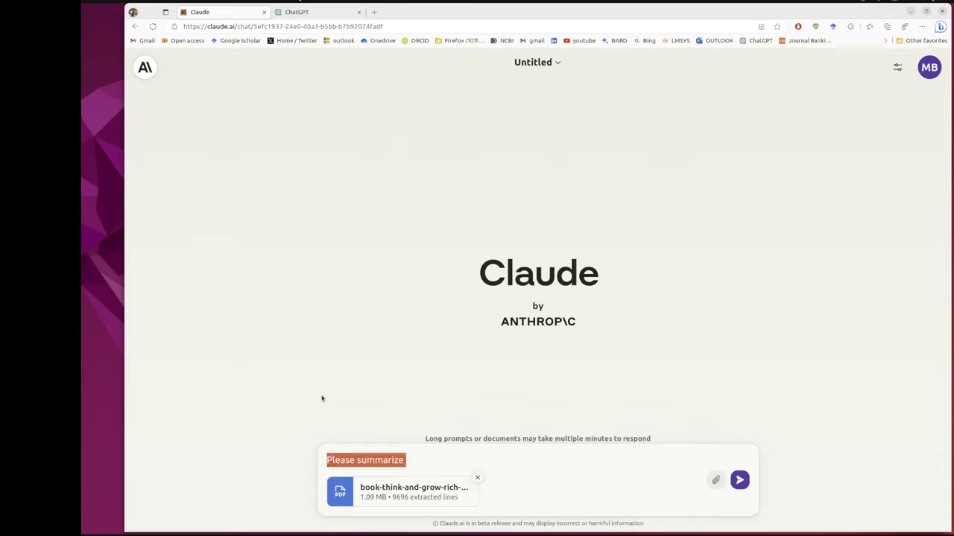
Step: Split ChatGPT into its own window placed beside the Claude window
{"action": "left_click", "coordinate": [264, 12]}
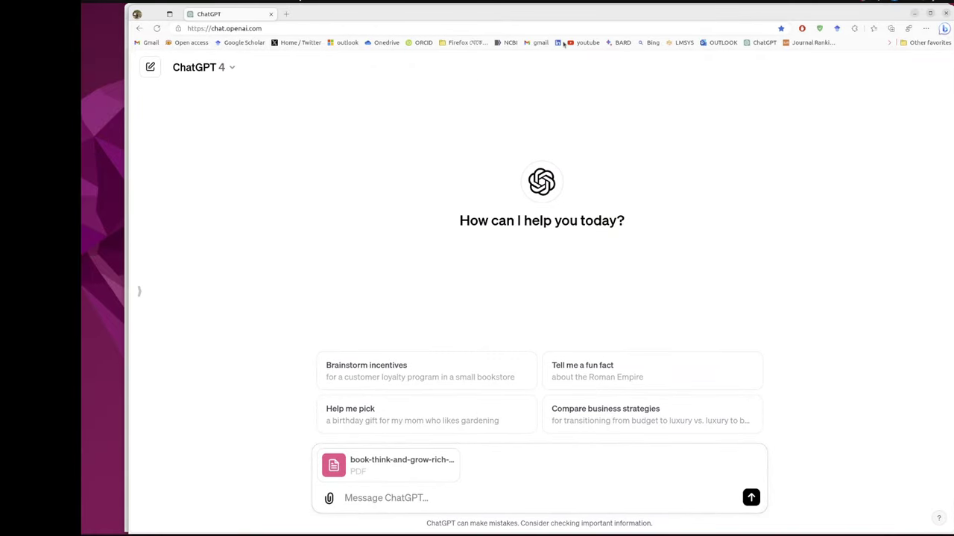
{"action": "mouse_move", "coordinate": [321, 17]}
{"action": "left_mouse_down"}
{"action": "mouse_move", "coordinate": [516, 52]}
{"action": "mouse_move", "coordinate": [503, 19]}
{"action": "left_mouse_up"}
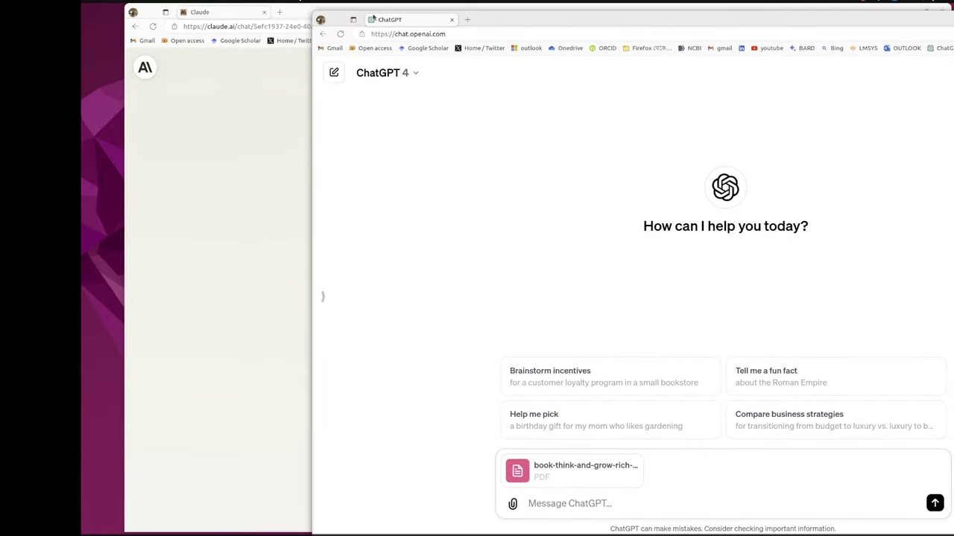
{"action": "left_click_drag", "start_coordinate": [290, 13], "coordinate": [147, 15]}
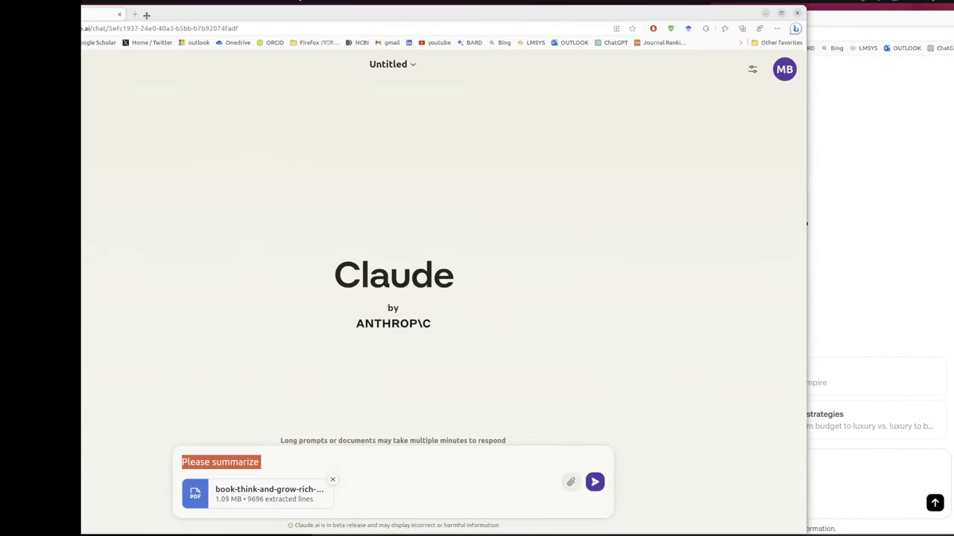
Step: Paste and send 'Please summarize' in ChatGPT, then send it with the PDF in Claude
{"action": "left_click", "coordinate": [901, 307]}
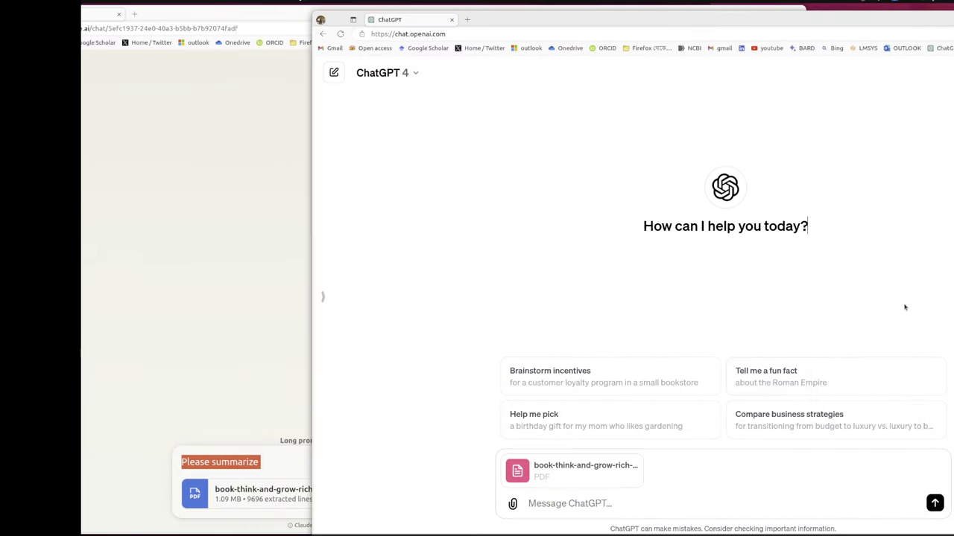
{"action": "left_click", "coordinate": [647, 503]}
{"action": "key", "text": "ctrl+v"}
{"action": "key", "text": "Return"}
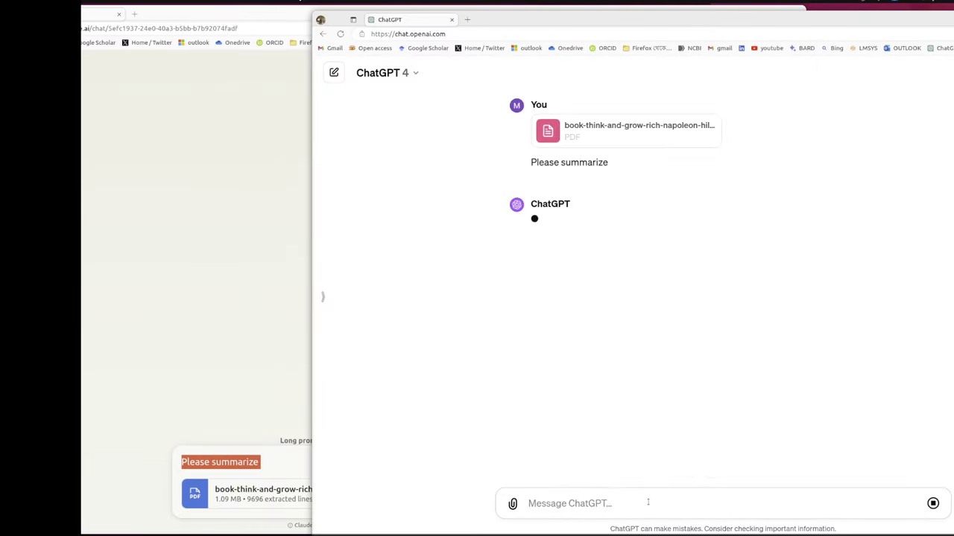
{"action": "left_click", "coordinate": [298, 477]}
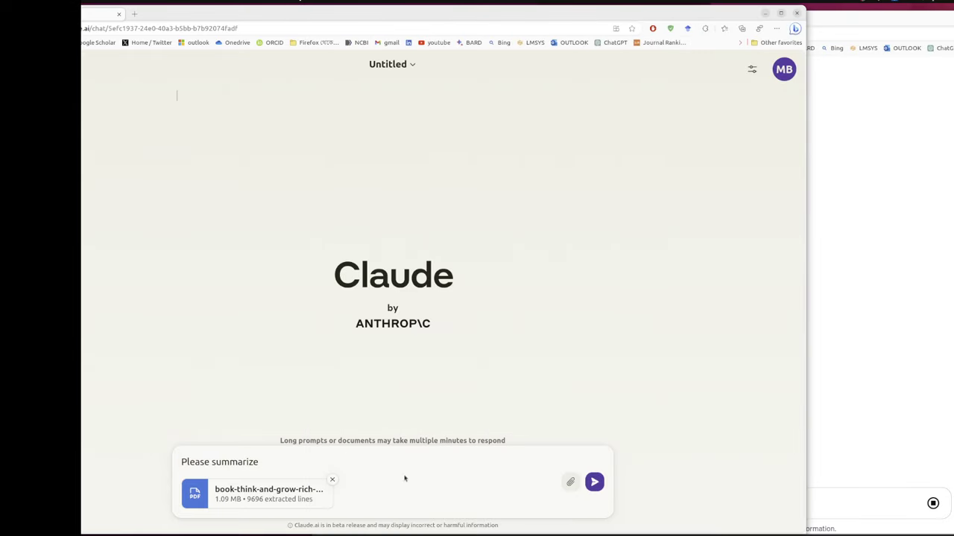
{"action": "left_click", "coordinate": [595, 482]}
{"action": "left_click", "coordinate": [931, 297]}
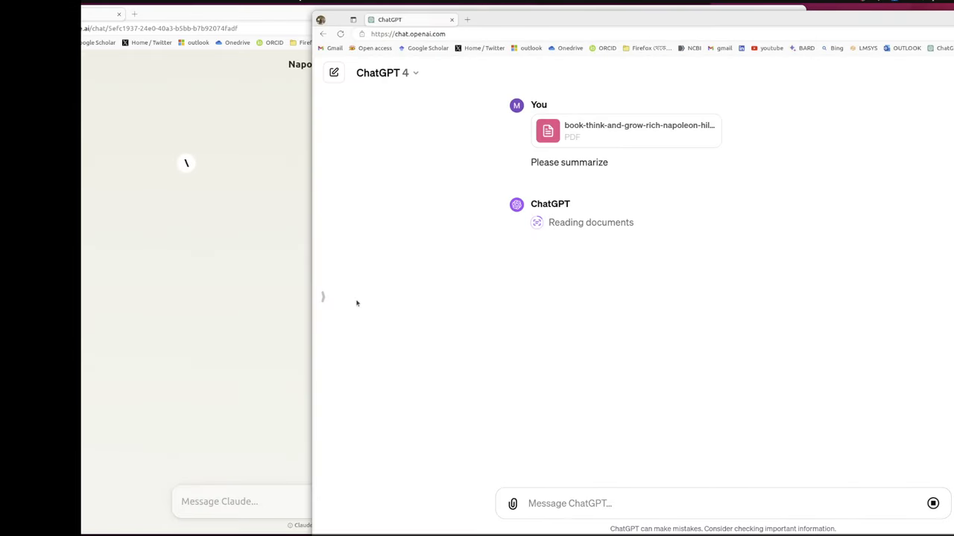
{"action": "left_click", "coordinate": [250, 11]}
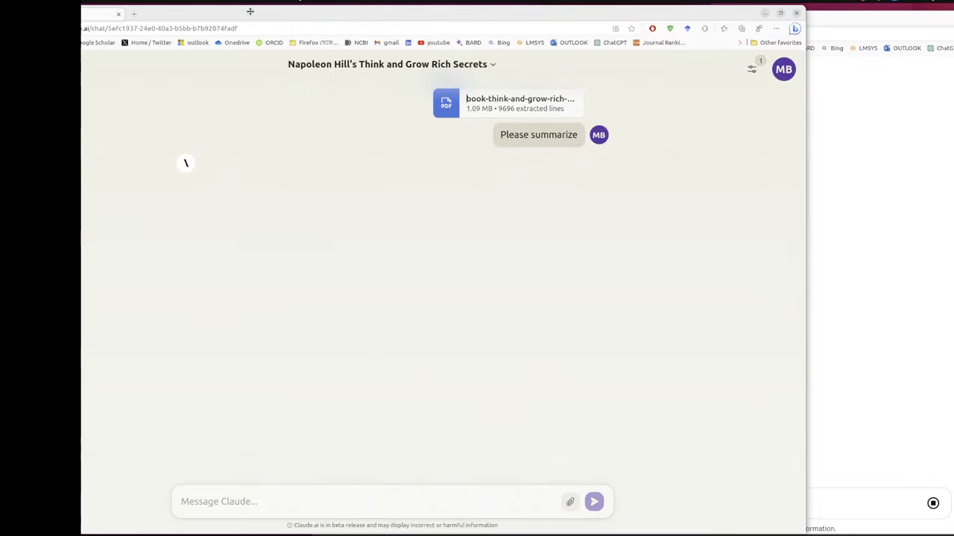
Step: Alternate between Claude and ChatGPT until ChatGPT's one-paragraph book summary is in front
{"action": "left_click_drag", "start_coordinate": [251, 12], "coordinate": [235, 8]}
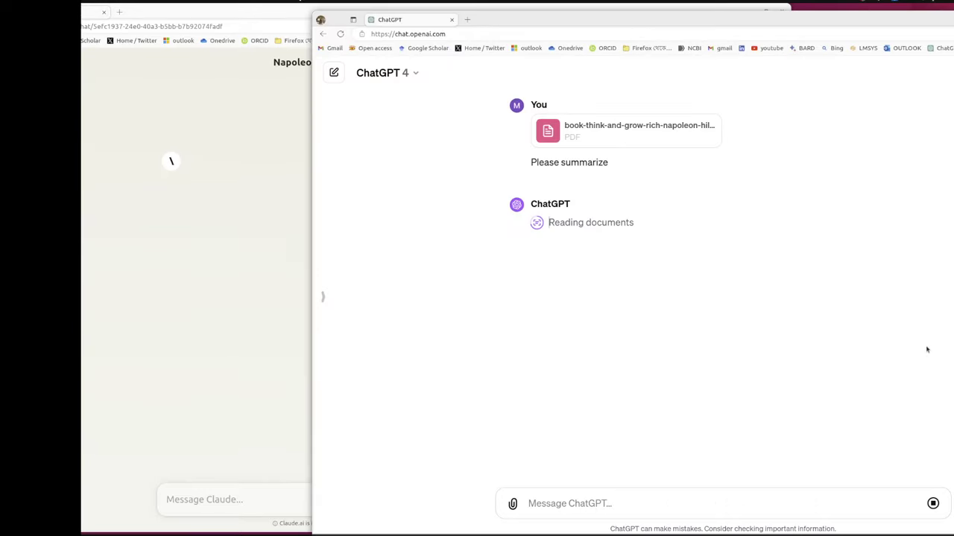
{"action": "left_click", "coordinate": [926, 347]}
{"action": "left_click", "coordinate": [110, 351]}
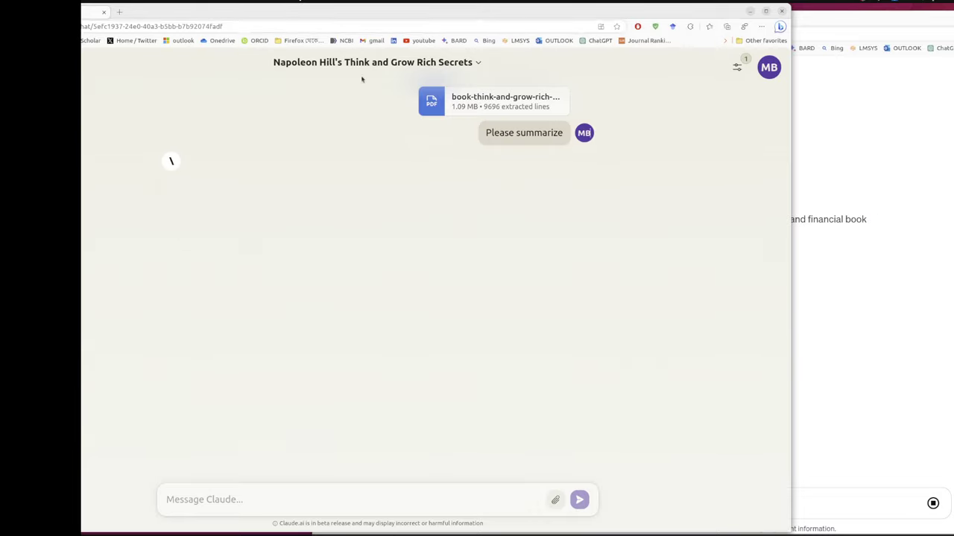
{"action": "left_click", "coordinate": [897, 348]}
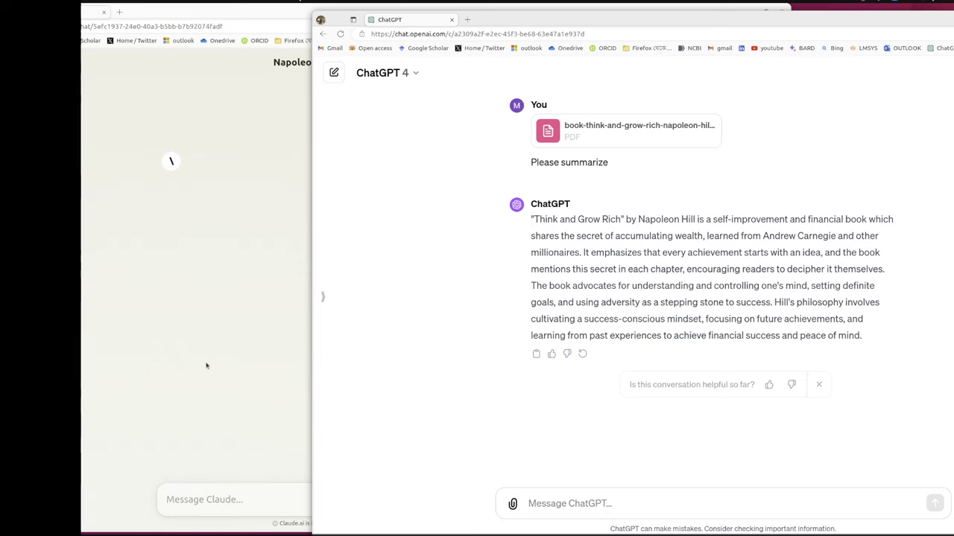
{"action": "left_click", "coordinate": [240, 354]}
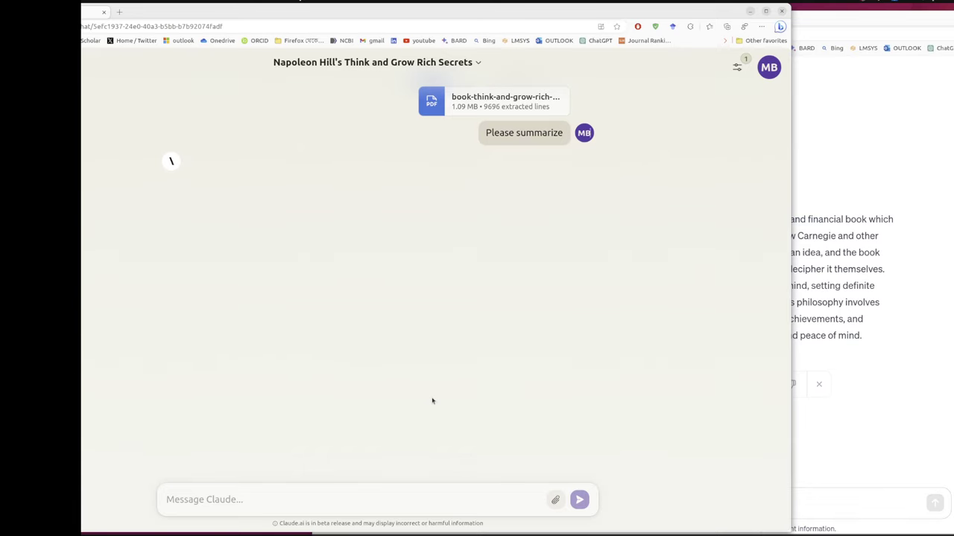
{"action": "left_click", "coordinate": [886, 412]}
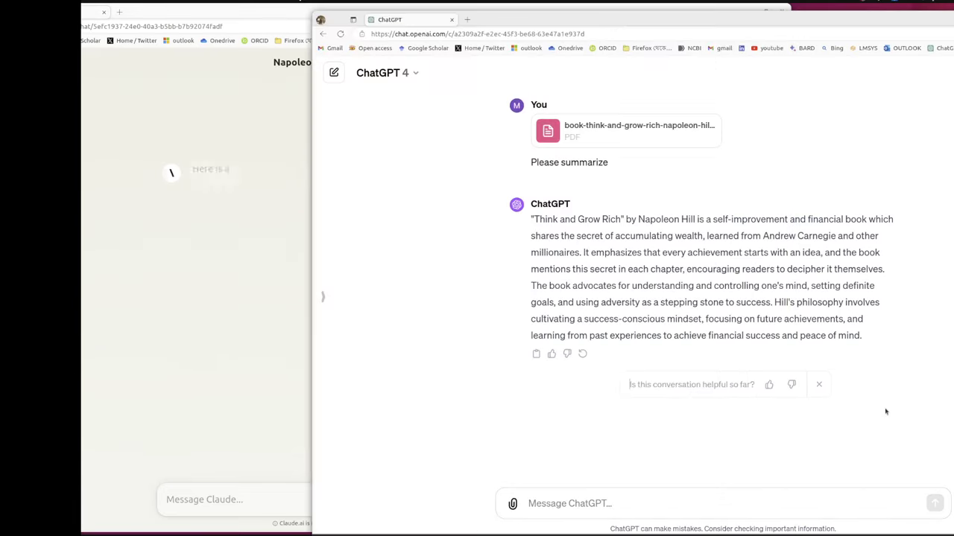
Step: Follow Claude's streaming six-point summary, scroll through it, then bring back ChatGPT's version
{"action": "left_click", "coordinate": [138, 347]}
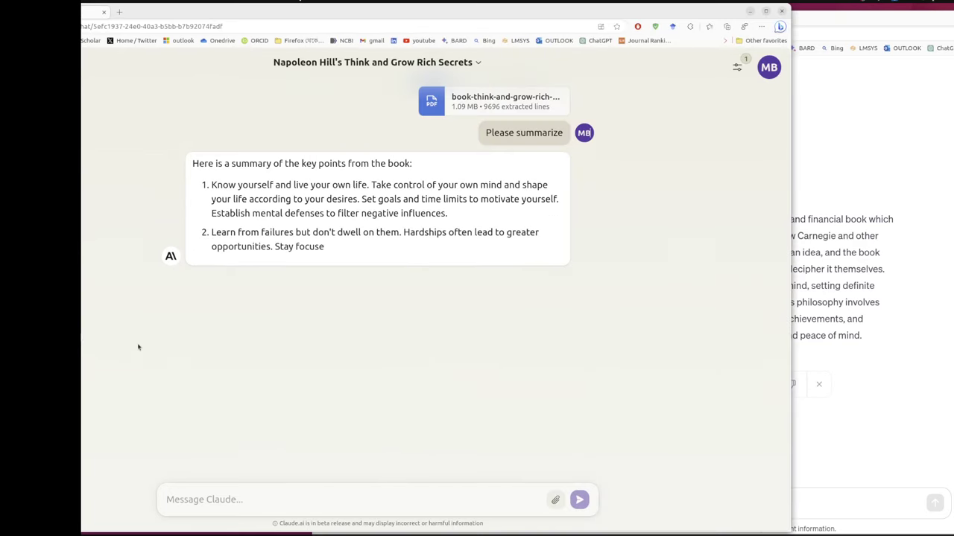
{"action": "left_click", "coordinate": [817, 313]}
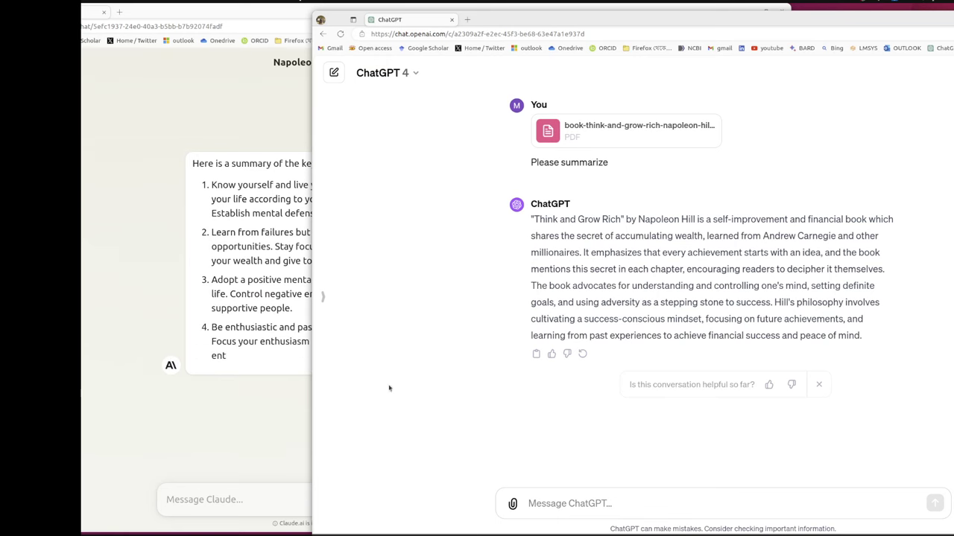
{"action": "left_click", "coordinate": [111, 395]}
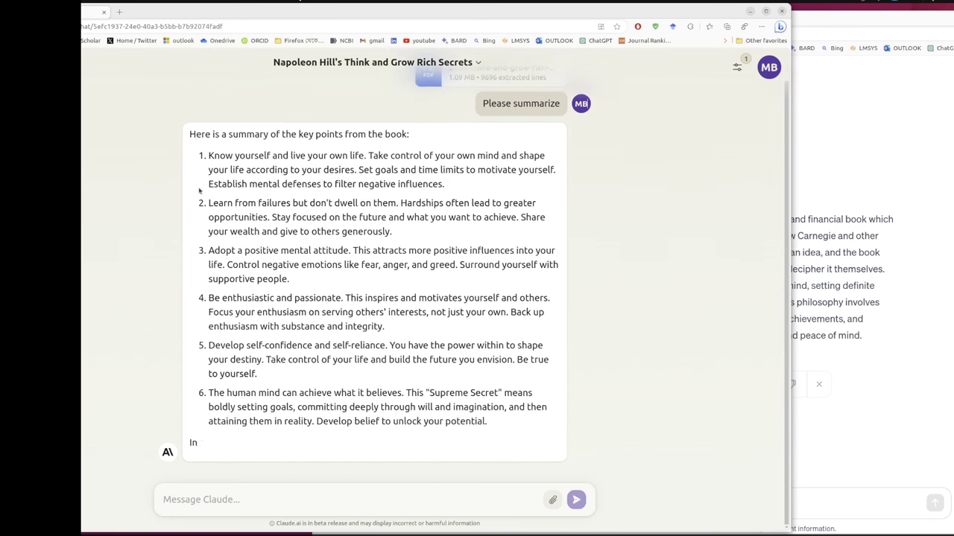
{"action": "scroll", "coordinate": [345, 267], "scroll_direction": "up", "scroll_amount": 1}
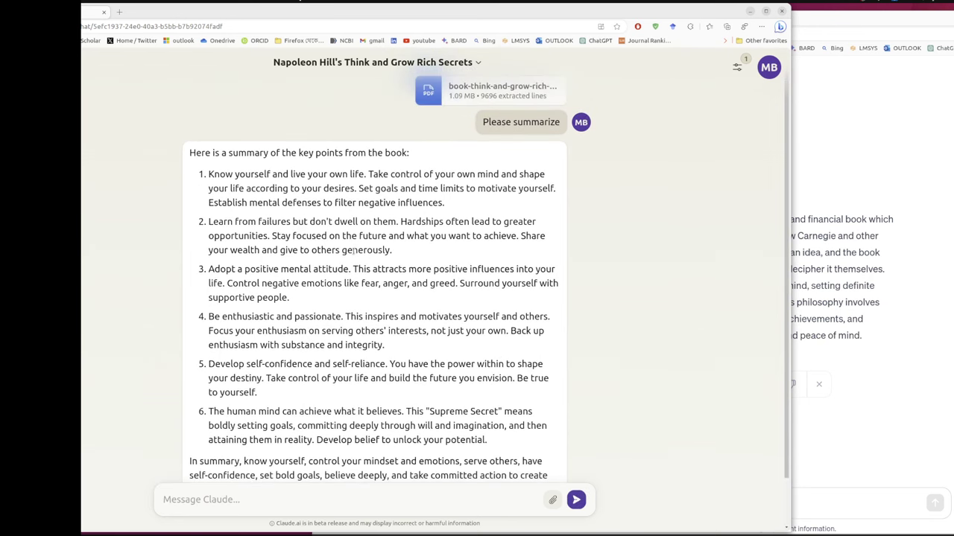
{"action": "scroll", "coordinate": [312, 320], "scroll_direction": "down", "scroll_amount": 3}
{"action": "scroll", "coordinate": [317, 400], "scroll_direction": "up", "scroll_amount": 4}
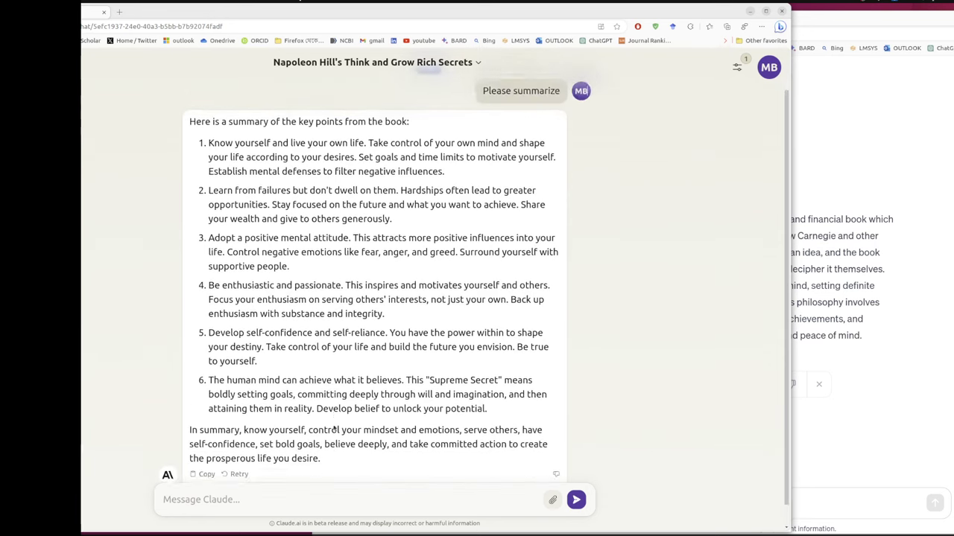
{"action": "scroll", "coordinate": [354, 390], "scroll_direction": "down", "scroll_amount": 3}
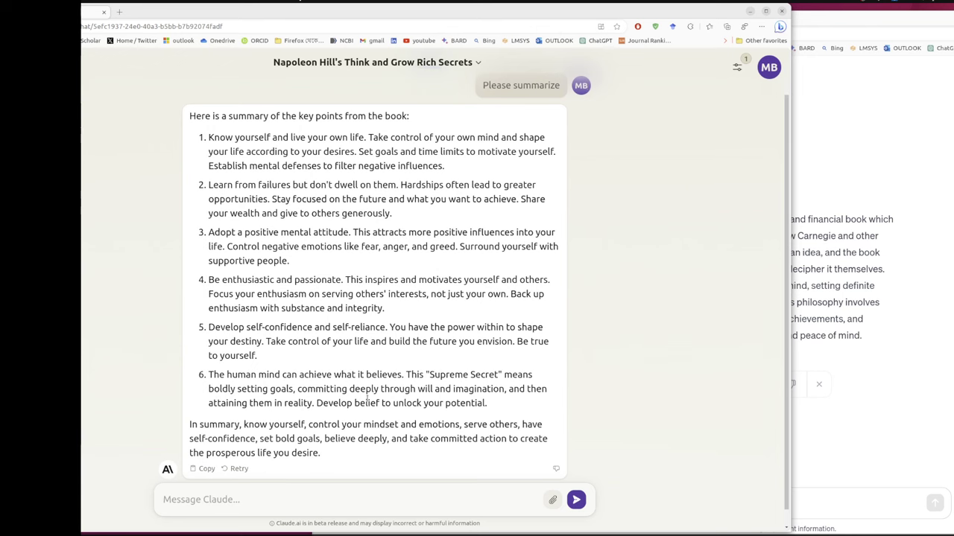
{"action": "left_click", "coordinate": [873, 413]}
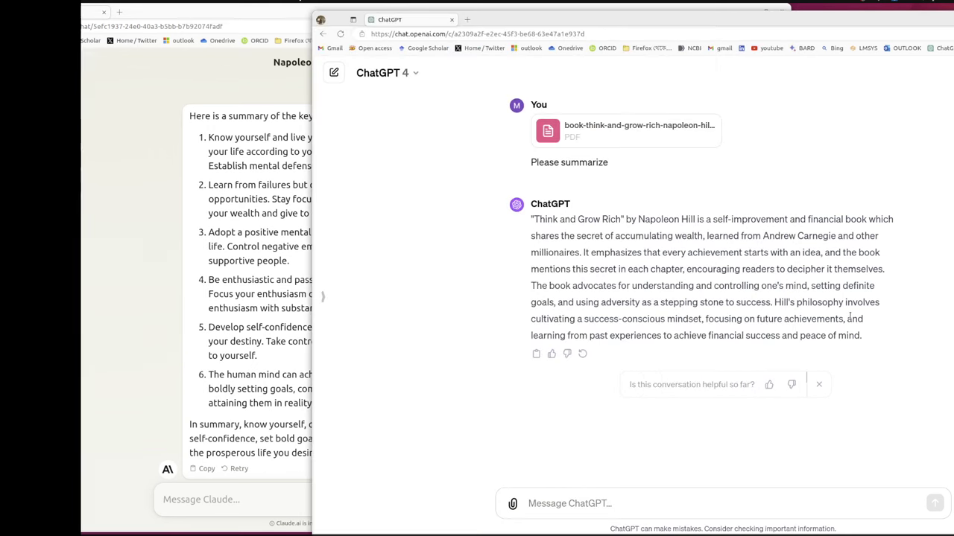
Step: Write a prompt asking for the book's core messages as guidelines for a young fellow, and select it
{"action": "left_click", "coordinate": [246, 364]}
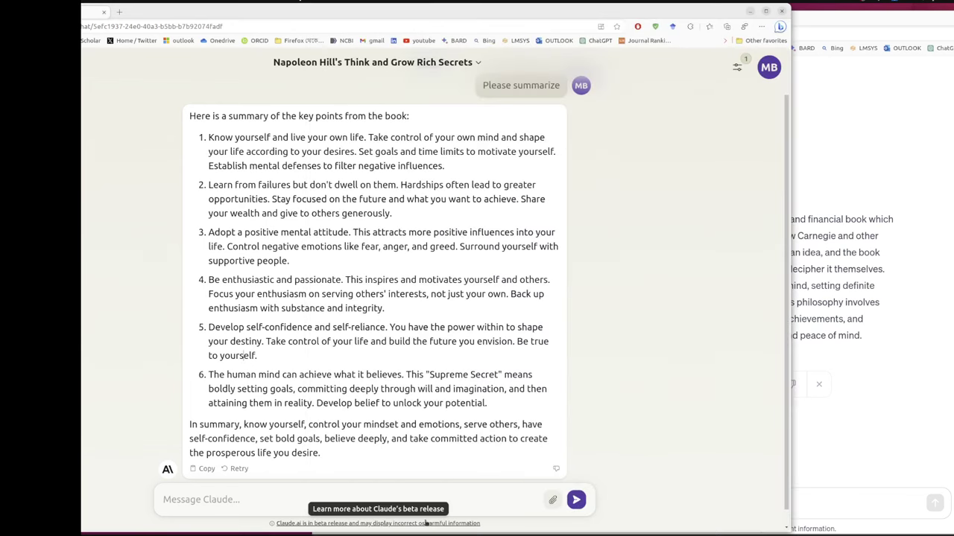
{"action": "left_click", "coordinate": [395, 501]}
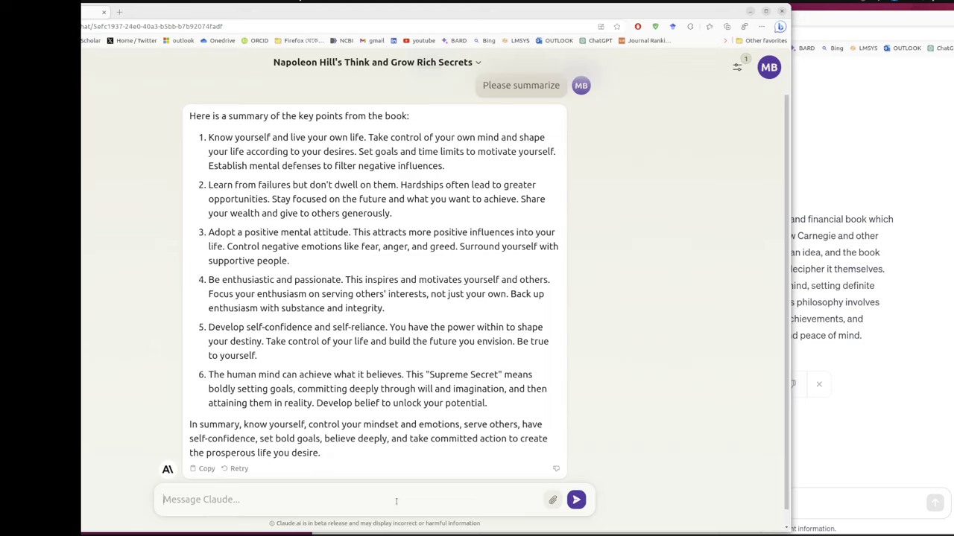
{"action": "type", "text": "Can you"}
{"action": "key", "text": "BackSpace"}
{"action": "key", "text": "BackSpace"}
{"action": "key", "text": "BackSpace"}
{"action": "type", "text": "I have"}
{"action": "key", "text": "BackSpace"}
{"action": "key", "text": "BackSpace"}
{"action": "key", "text": "BackSpace"}
{"action": "key", "text": "BackSpace"}
{"action": "key", "text": "BackSpace"}
{"action": "type", "text": "now"}
{"action": "type", "text": ", we have the "}
{"action": "type", "text": "attaa"}
{"action": "key", "text": "BackSpace"}
{"action": "type", "text": "c"}
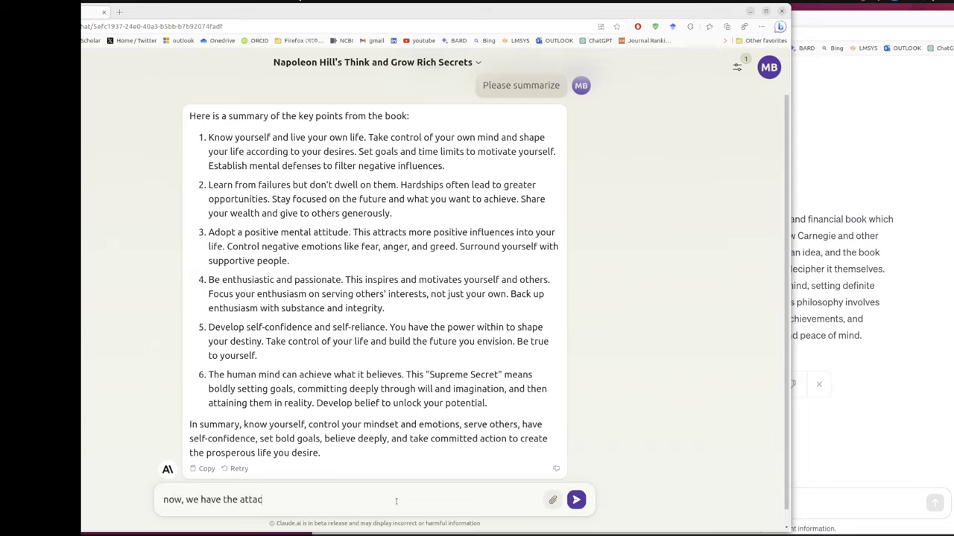
{"action": "type", "text": "hed book.."}
{"action": "type", "text": "."}
{"action": "type", "text": "//"}
{"action": "key", "text": "BackSpace"}
{"action": "key", "text": "BackSpace"}
{"action": "type", "text": "you need "}
{"action": "type", "text": "to carefully"}
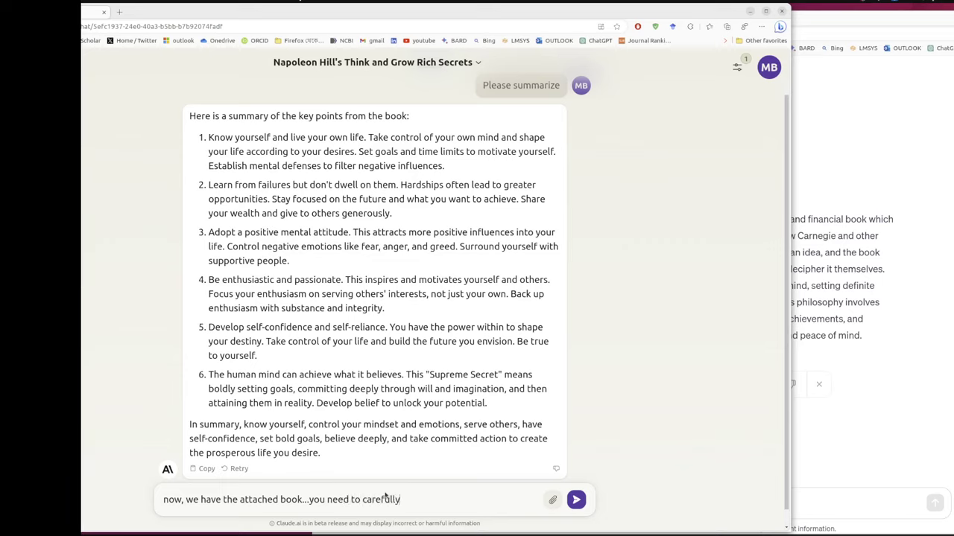
{"action": "type", "text": " read it"}
{"action": "type", "text": "... Th"}
{"action": "type", "text": "en "}
{"action": "type", "text": "outline the"}
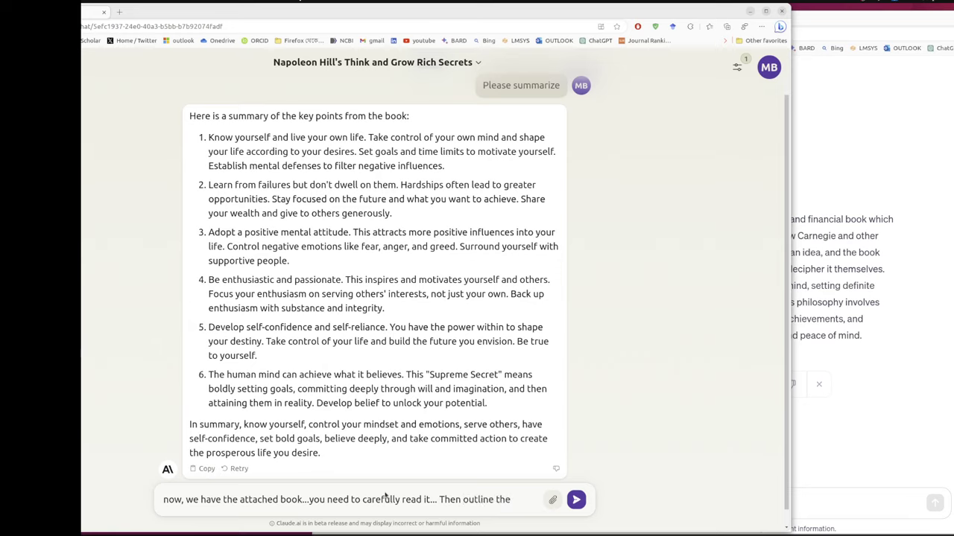
{"action": "type", "text": " core "}
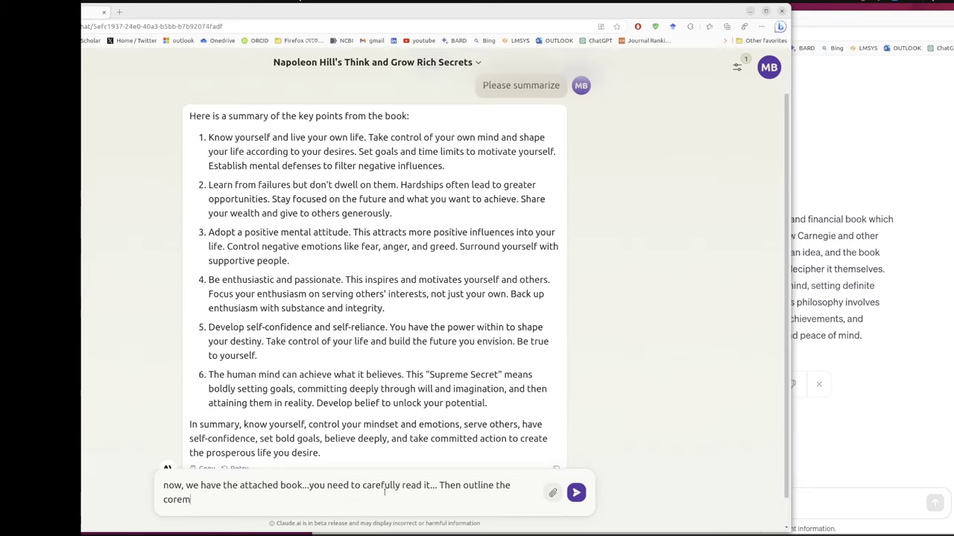
{"action": "type", "text": "messages"}
{"action": "type", "text": " ..."}
{"action": "type", "text": " write "}
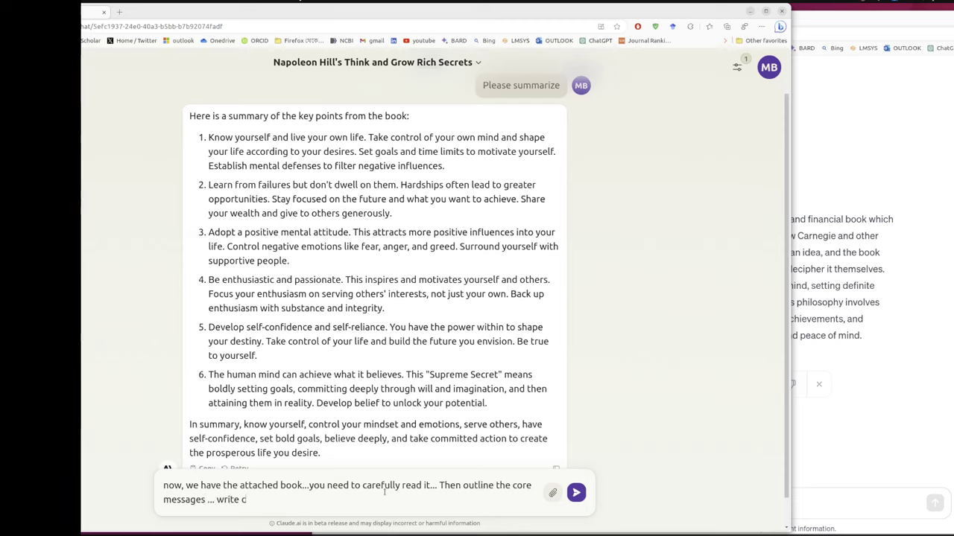
{"action": "type", "text": "core m"}
{"action": "type", "text": "essages"}
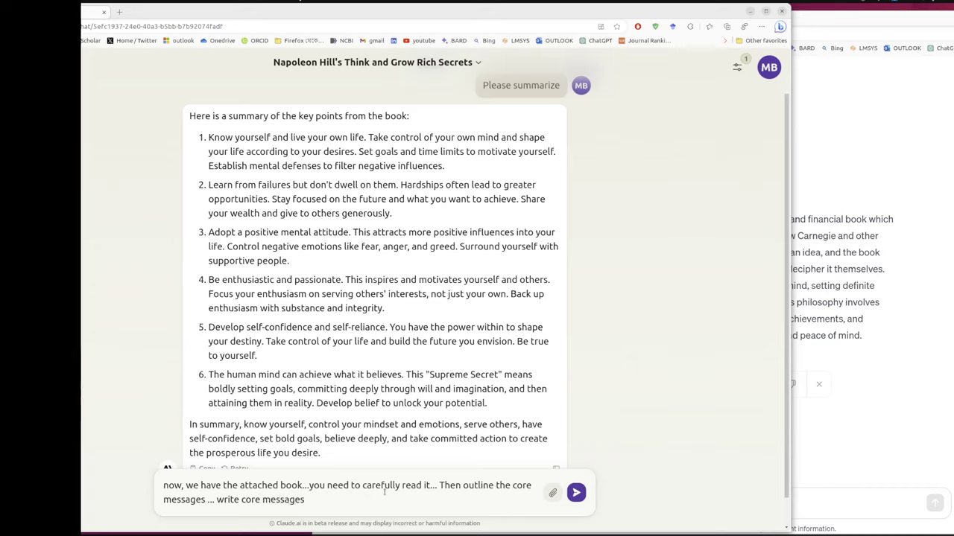
{"action": "type", "text": " like a "}
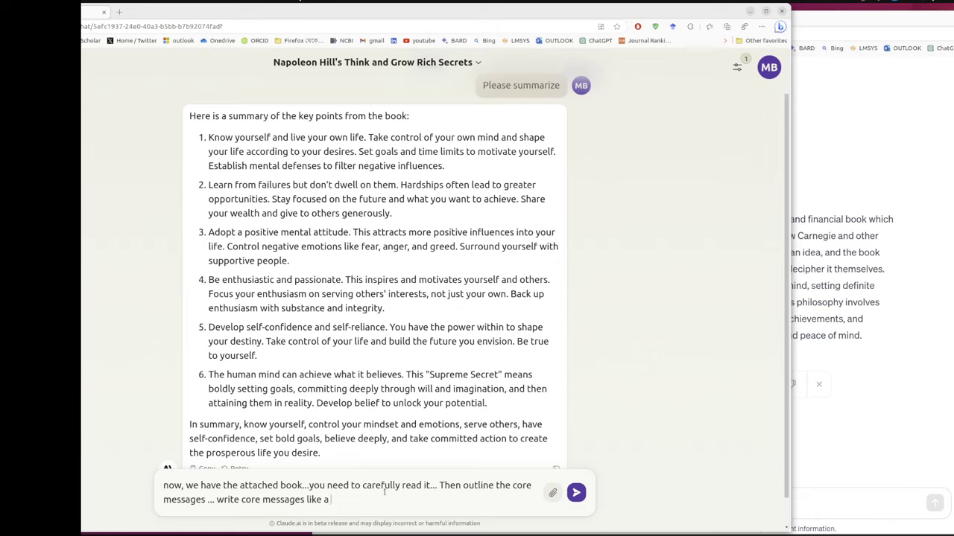
{"action": "type", "text": "guideli"}
{"action": "type", "text": "ne for a "}
{"action": "type", "text": "young"}
{"action": "type", "text": " fellow"}
{"action": "key", "text": "ctrl+a"}
{"action": "key", "text": "ctrl+c"}
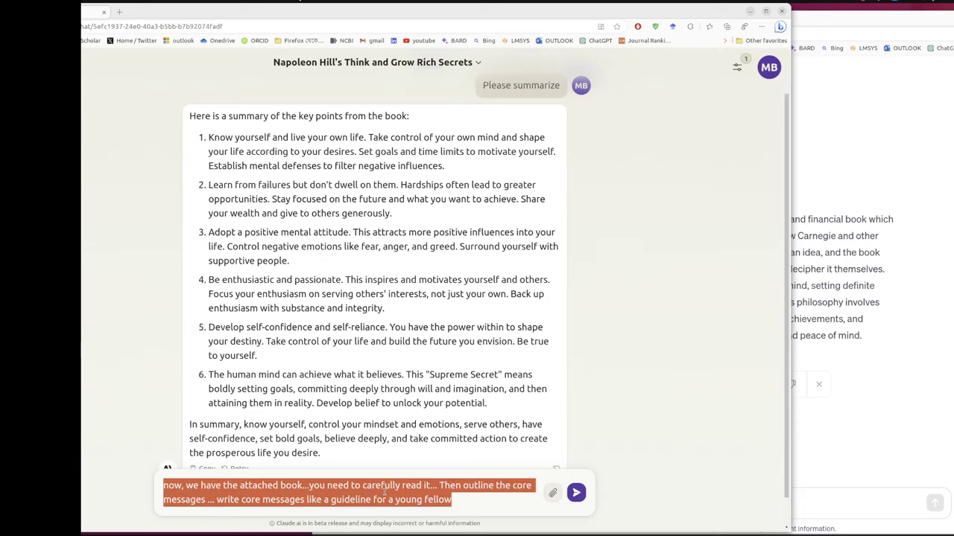
Step: Send the core-messages prompt to Claude, then paste and send it to ChatGPT
{"action": "key", "text": "Return"}
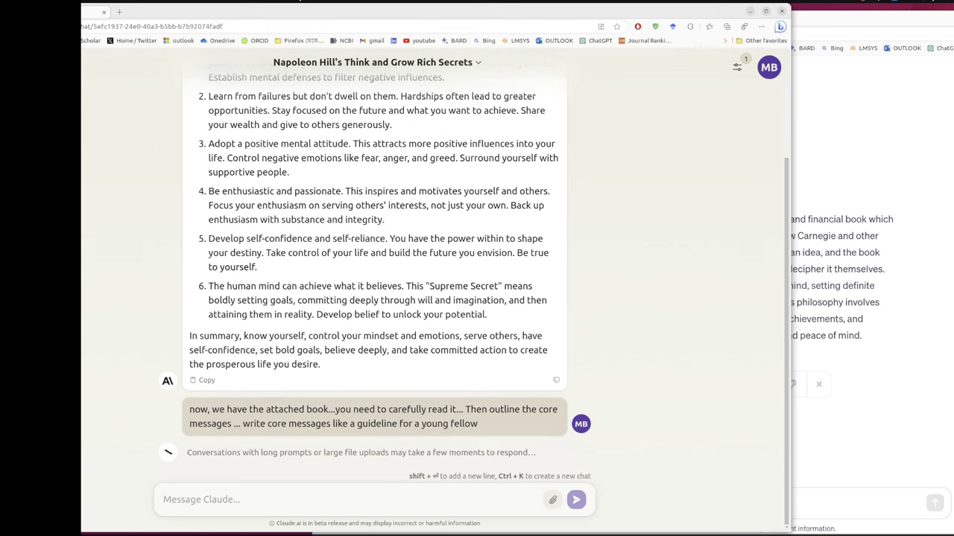
{"action": "left_click", "coordinate": [828, 495]}
{"action": "key", "text": "ctrl+v"}
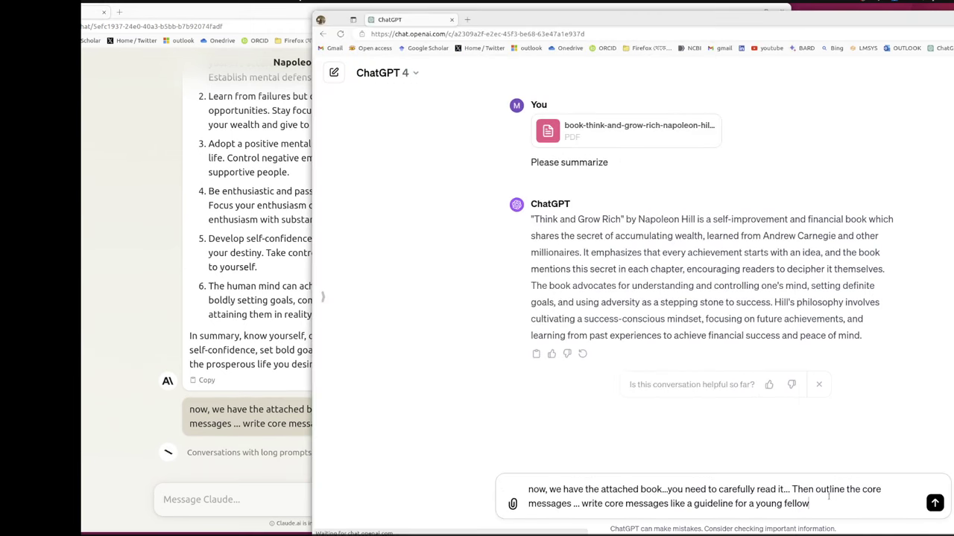
{"action": "key", "text": "Return"}
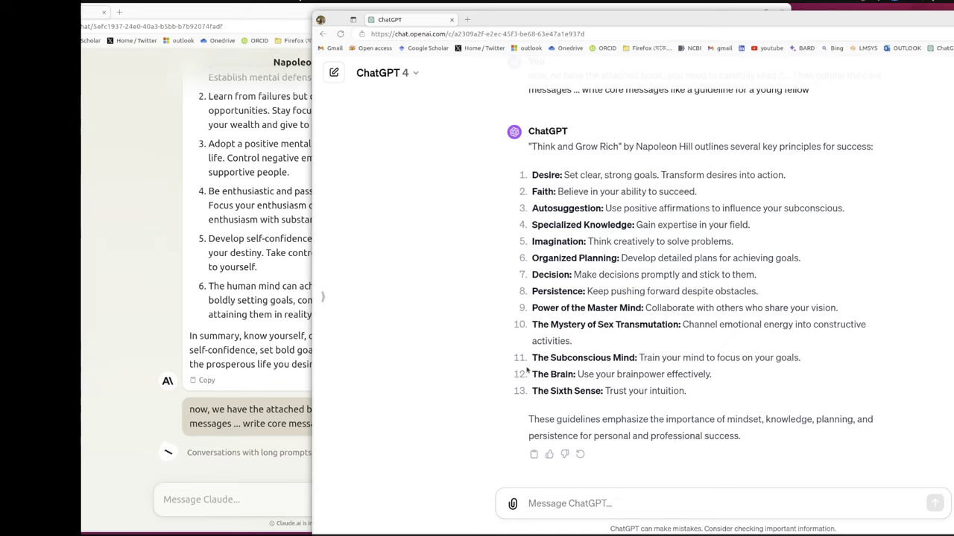
Step: Scroll through Claude's six-section outline, glance at ChatGPT's 13-point list, and reread Claude's reply
{"action": "left_click", "coordinate": [107, 275]}
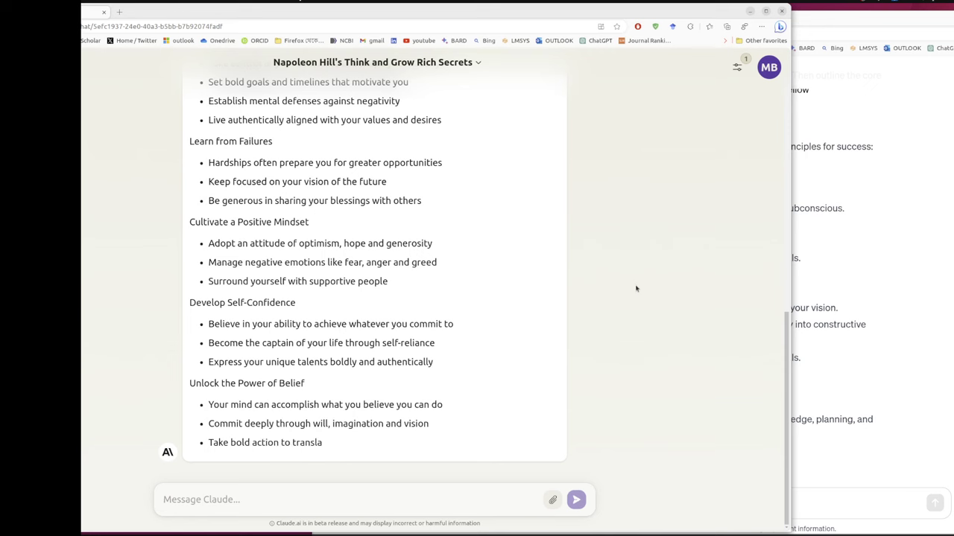
{"action": "scroll", "coordinate": [636, 290], "scroll_direction": "up", "scroll_amount": 2}
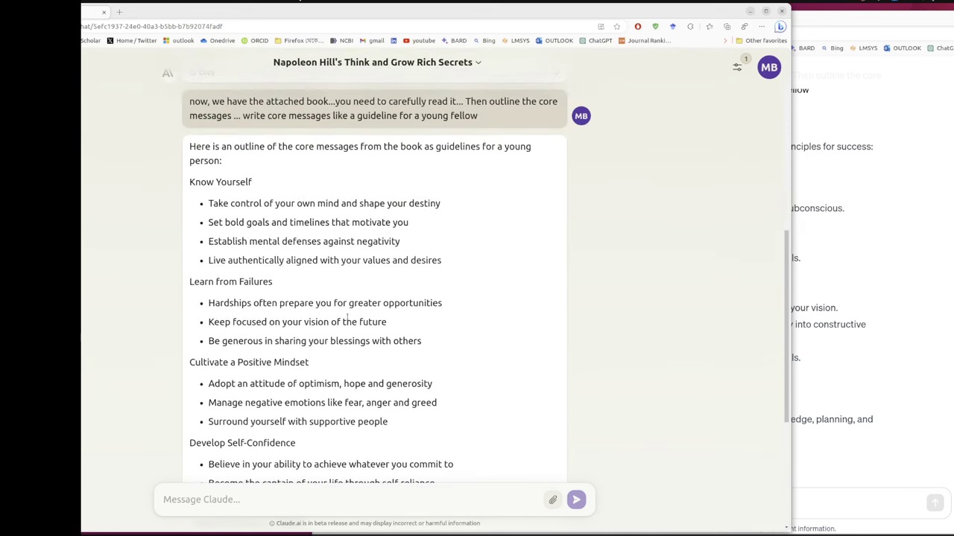
{"action": "scroll", "coordinate": [349, 322], "scroll_direction": "down", "scroll_amount": 2}
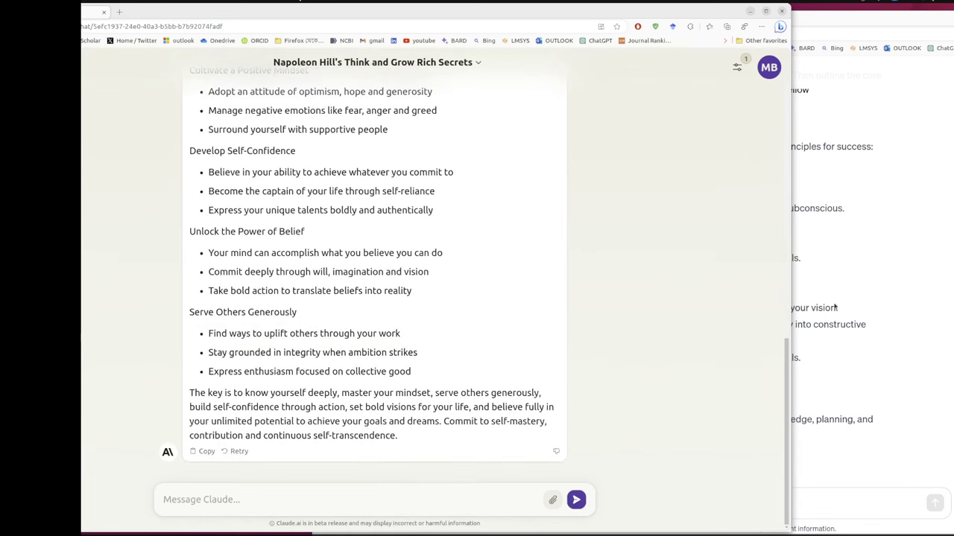
{"action": "left_click", "coordinate": [900, 393]}
{"action": "left_click", "coordinate": [206, 252]}
{"action": "scroll", "coordinate": [344, 267], "scroll_direction": "up", "scroll_amount": 1}
{"action": "scroll", "coordinate": [344, 267], "scroll_direction": "up", "scroll_amount": 2}
{"action": "scroll", "coordinate": [344, 267], "scroll_direction": "up", "scroll_amount": 2}
{"action": "scroll", "coordinate": [345, 267], "scroll_direction": "down", "scroll_amount": 3}
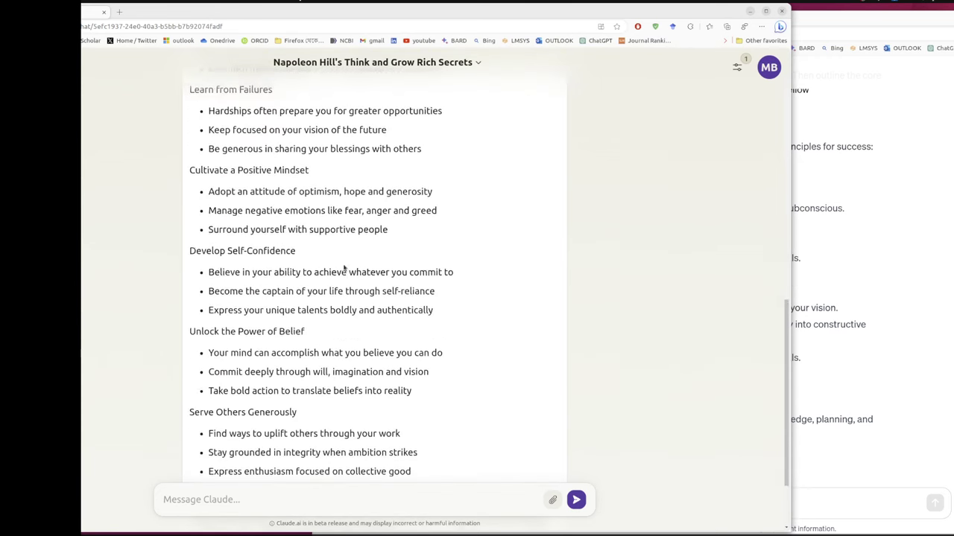
{"action": "scroll", "coordinate": [343, 268], "scroll_direction": "down", "scroll_amount": 2}
Step: Compare Claude's outline with ChatGPT's list, then reload the ChatGPT conversation in front
{"action": "left_click", "coordinate": [944, 335]}
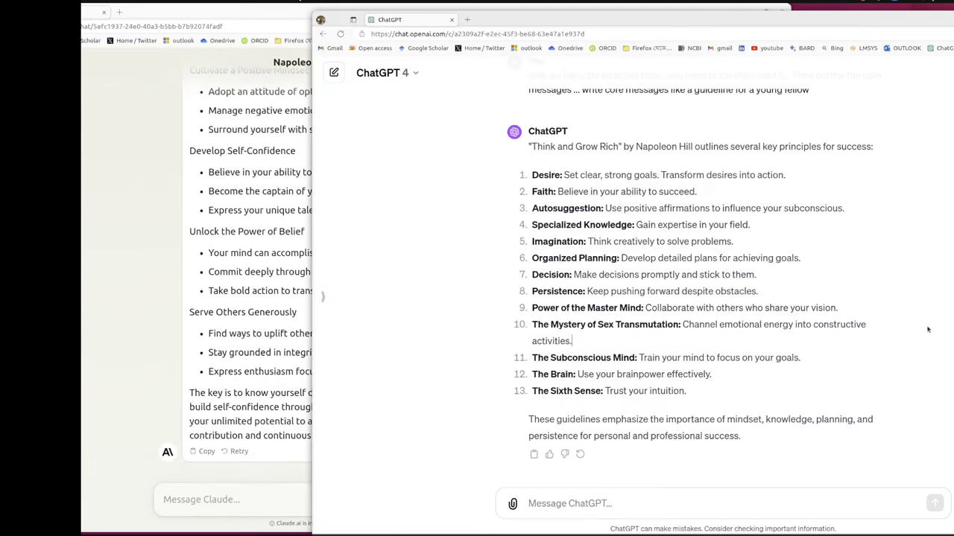
{"action": "left_click", "coordinate": [231, 253]}
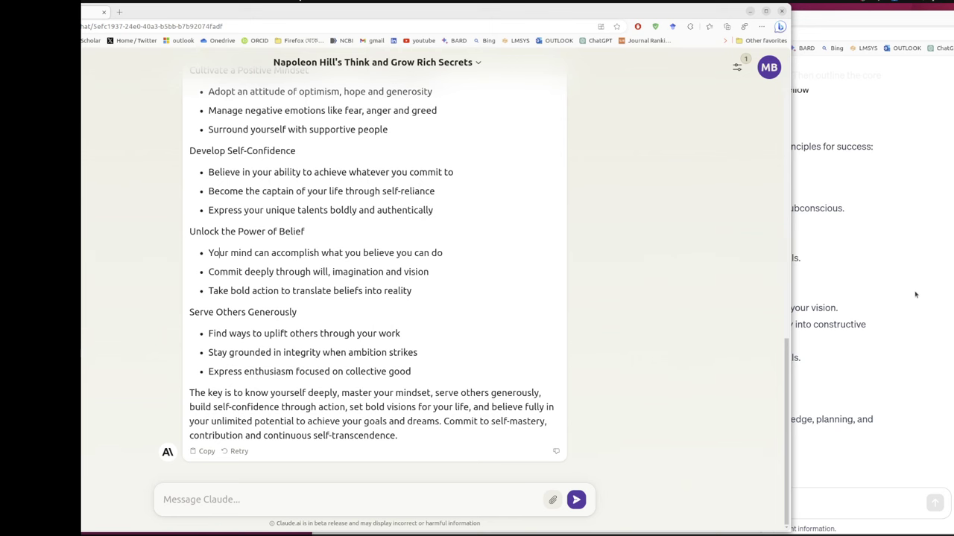
{"action": "left_click", "coordinate": [909, 295]}
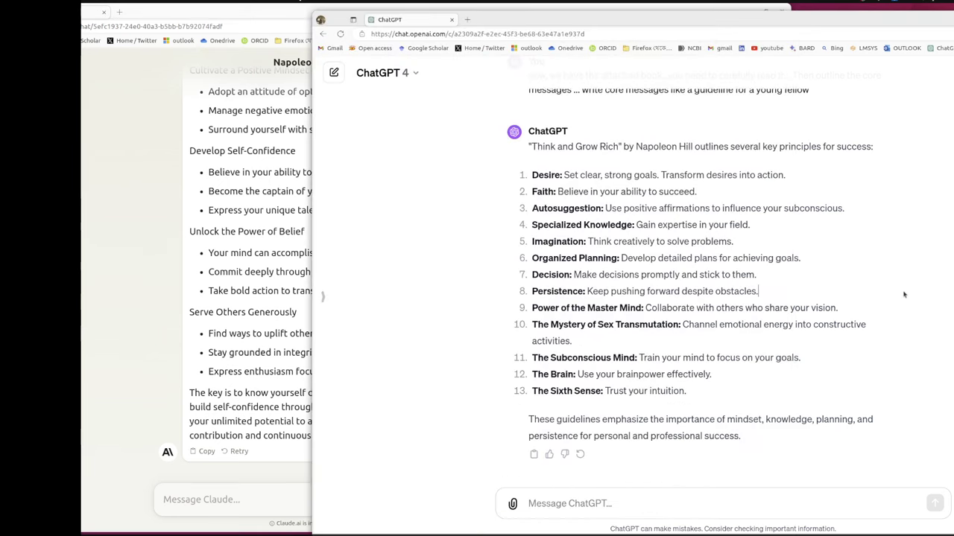
{"action": "left_click", "coordinate": [188, 232]}
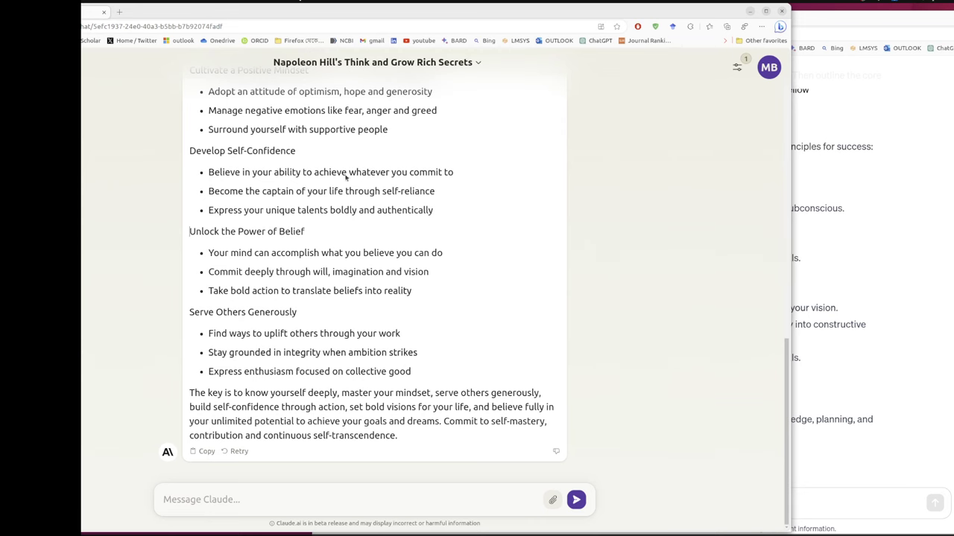
{"action": "left_click", "coordinate": [892, 335]}
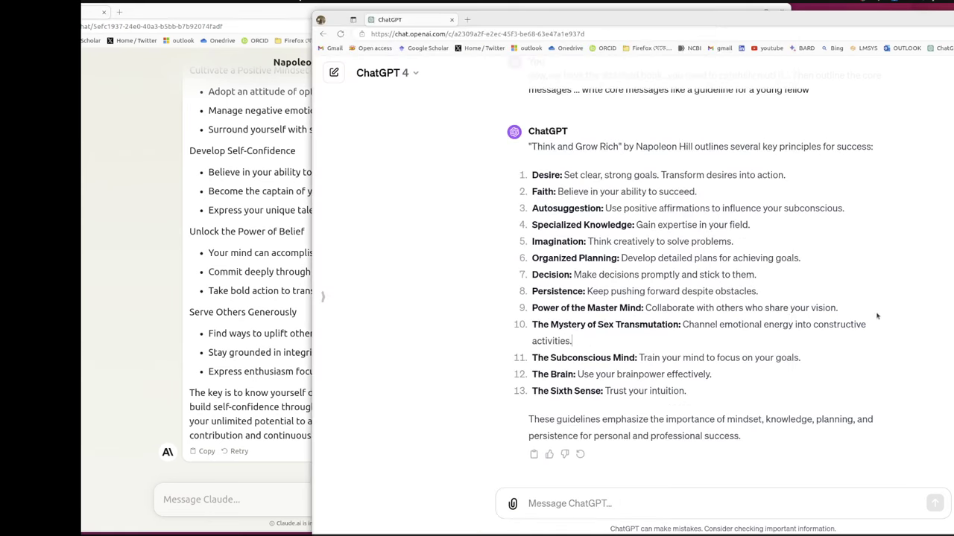
{"action": "left_click", "coordinate": [341, 35]}
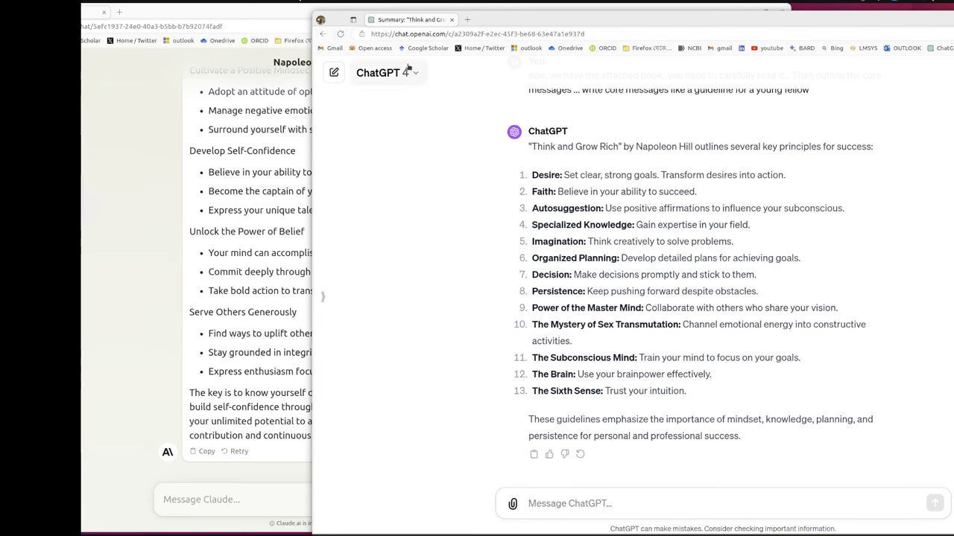
Step: Start a new GPT-4 chat from the model dropdown, then a new empty Claude chat
{"action": "left_click", "coordinate": [404, 67]}
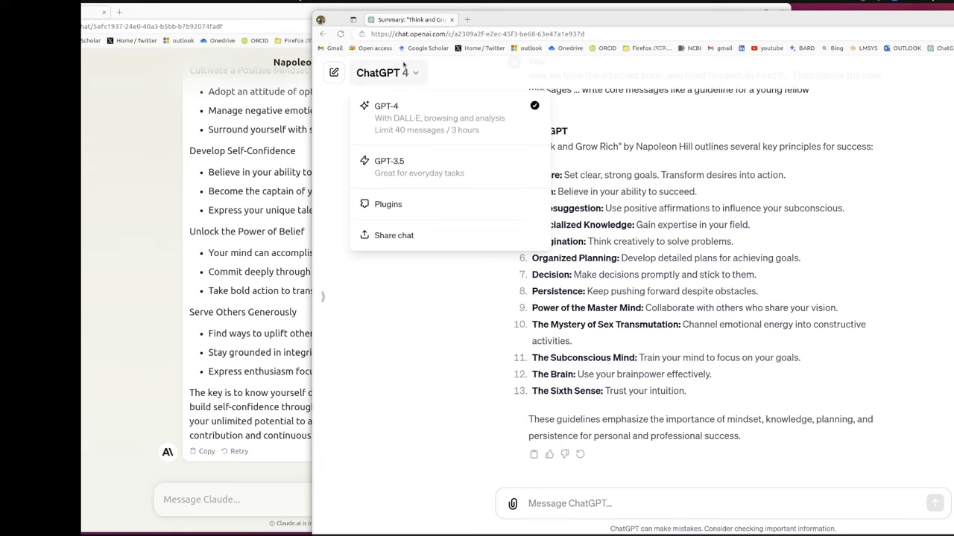
{"action": "left_click", "coordinate": [410, 108]}
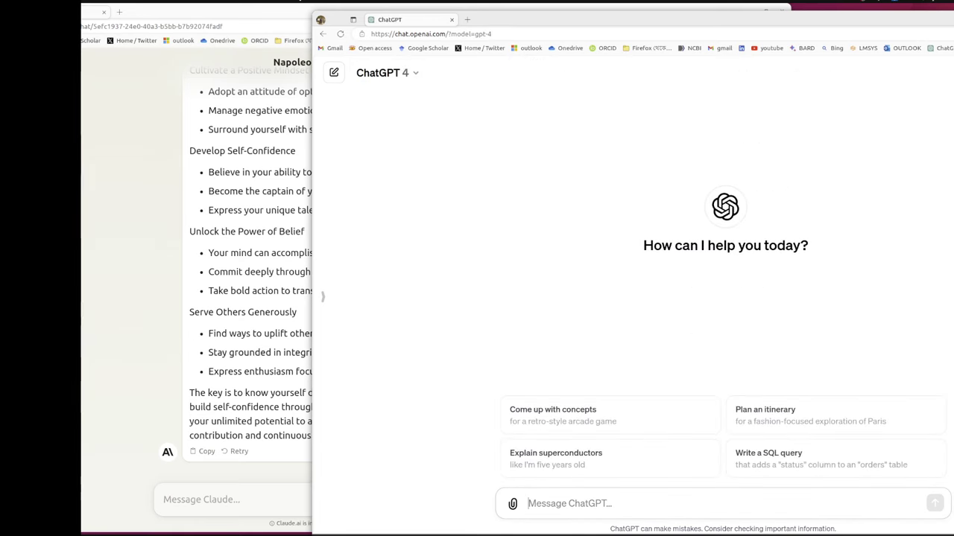
{"action": "left_click", "coordinate": [93, 157]}
{"action": "left_click", "coordinate": [468, 163]}
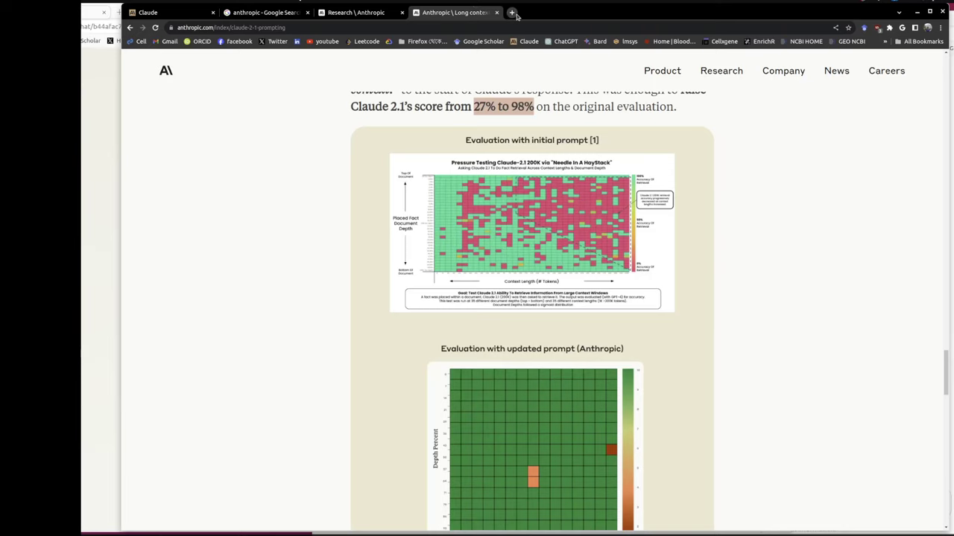
Step: Open leetcode.com in a new tab and go to the Problems list
{"action": "left_click", "coordinate": [512, 12]}
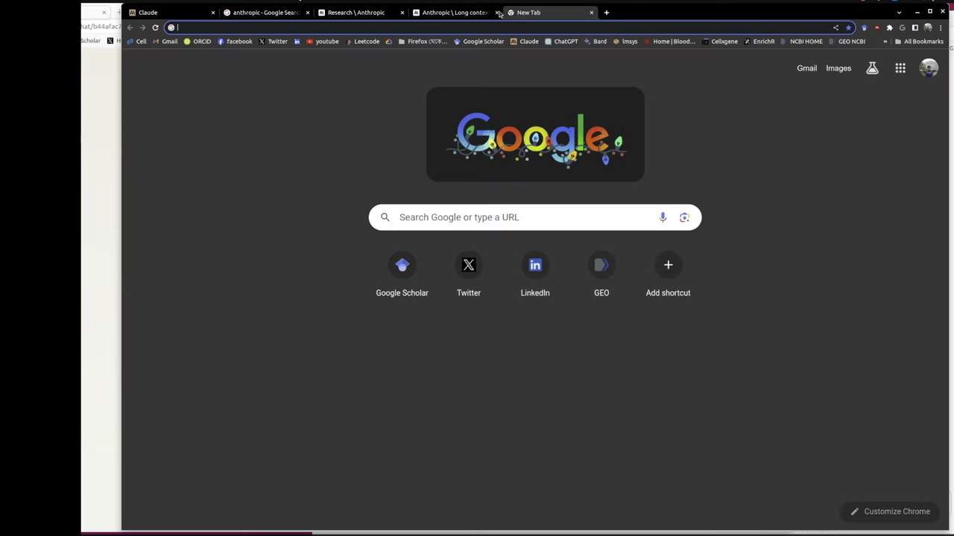
{"action": "type", "text": "leetc"}
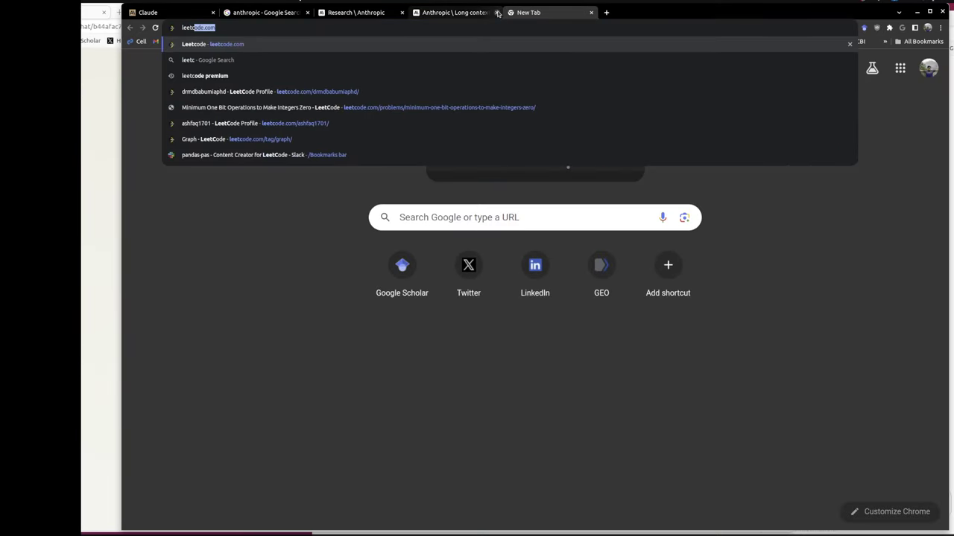
{"action": "key", "text": "Return"}
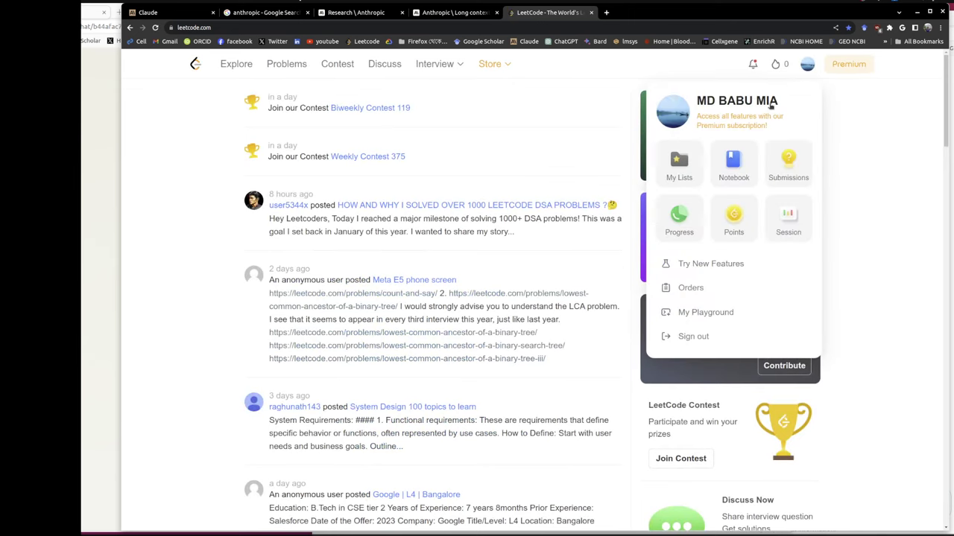
{"action": "left_click", "coordinate": [767, 104]}
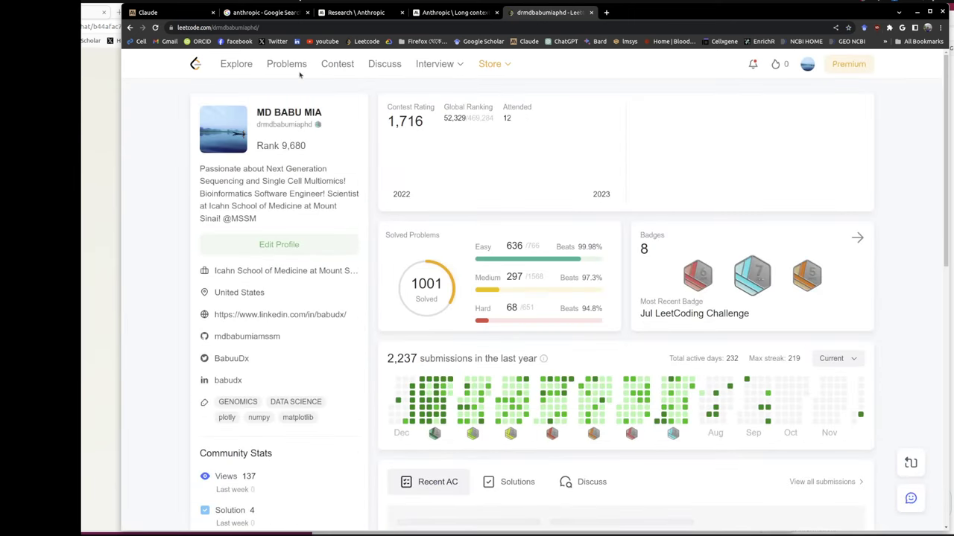
{"action": "left_click", "coordinate": [294, 67]}
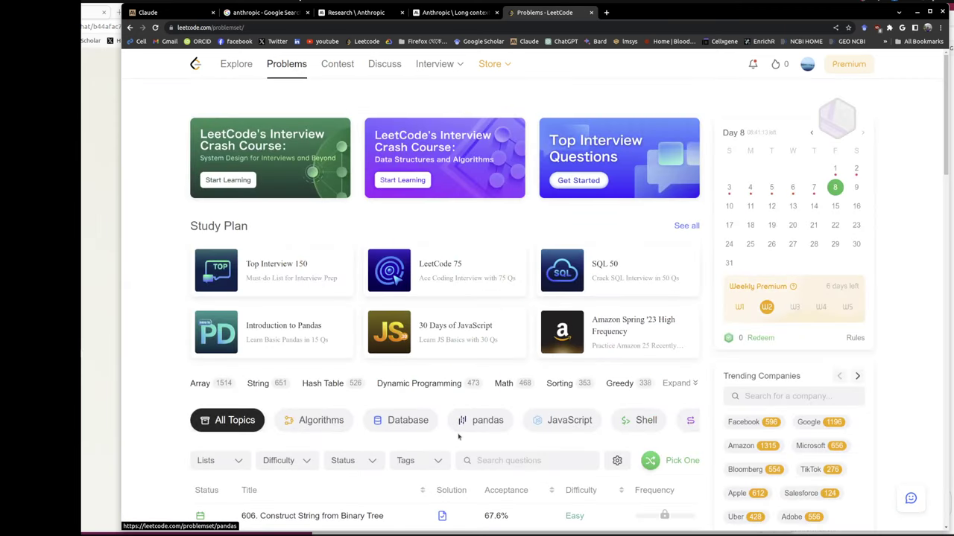
{"action": "scroll", "coordinate": [511, 454], "scroll_direction": "down", "scroll_amount": 2}
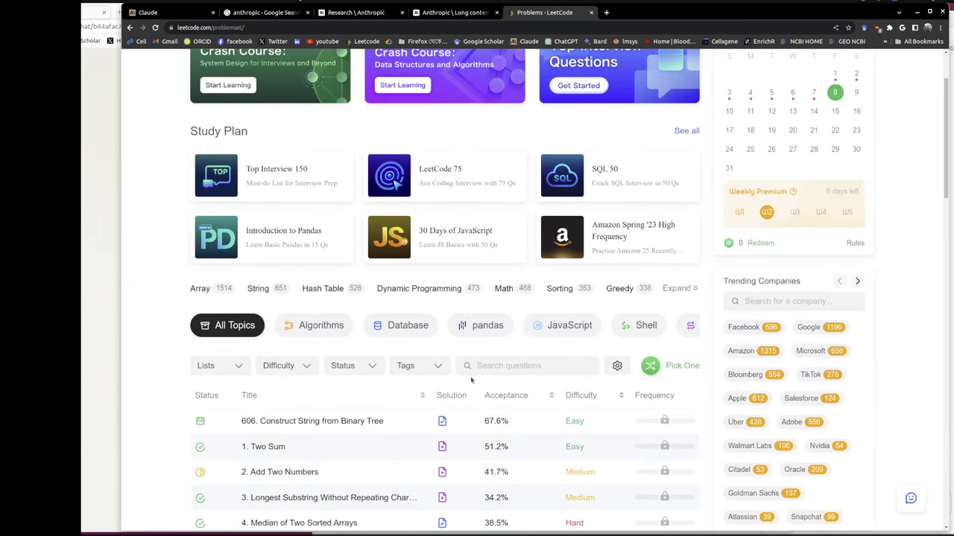
{"action": "scroll", "coordinate": [471, 380], "scroll_direction": "down", "scroll_amount": 2}
Step: Filter the problem list to Difficulty Hard and Status Todo, then scroll the results
{"action": "left_click", "coordinate": [306, 224]}
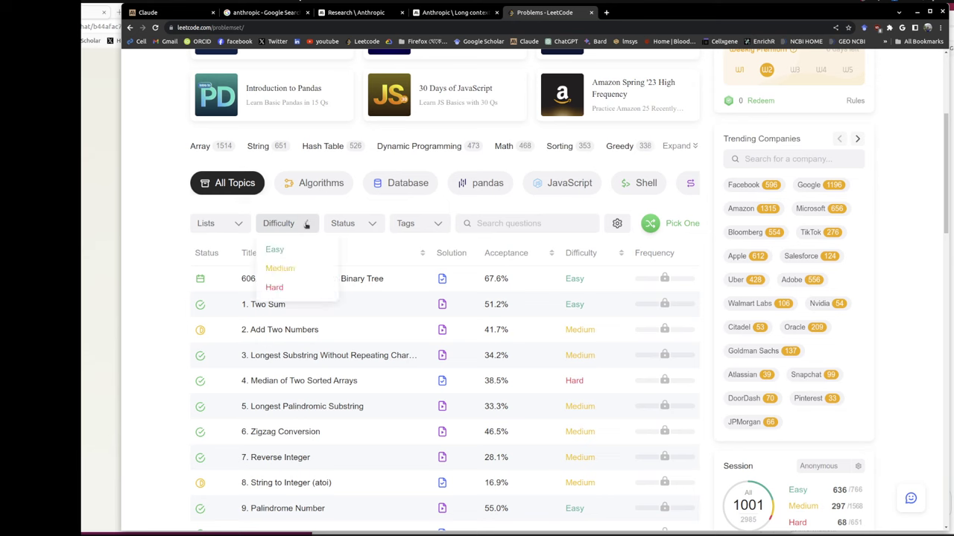
{"action": "left_click", "coordinate": [274, 287]}
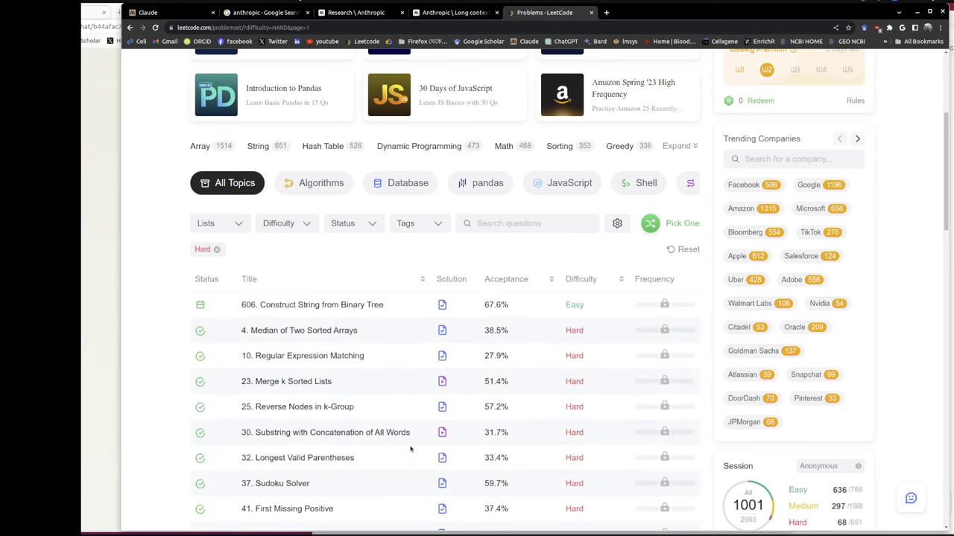
{"action": "scroll", "coordinate": [409, 449], "scroll_direction": "down", "scroll_amount": 3}
{"action": "scroll", "coordinate": [410, 449], "scroll_direction": "up", "scroll_amount": 3}
{"action": "left_click", "coordinate": [359, 225]}
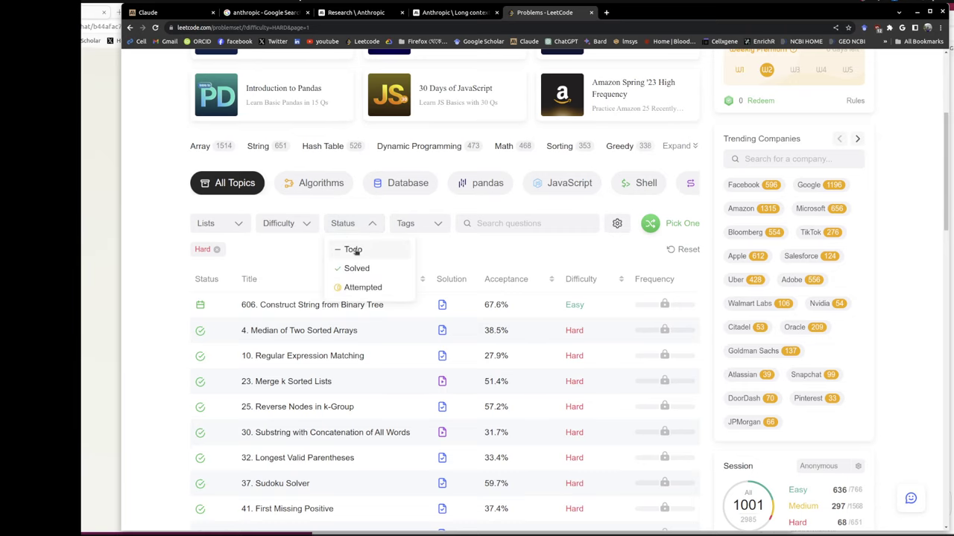
{"action": "left_click", "coordinate": [354, 249]}
{"action": "scroll", "coordinate": [358, 440], "scroll_direction": "down", "scroll_amount": 1}
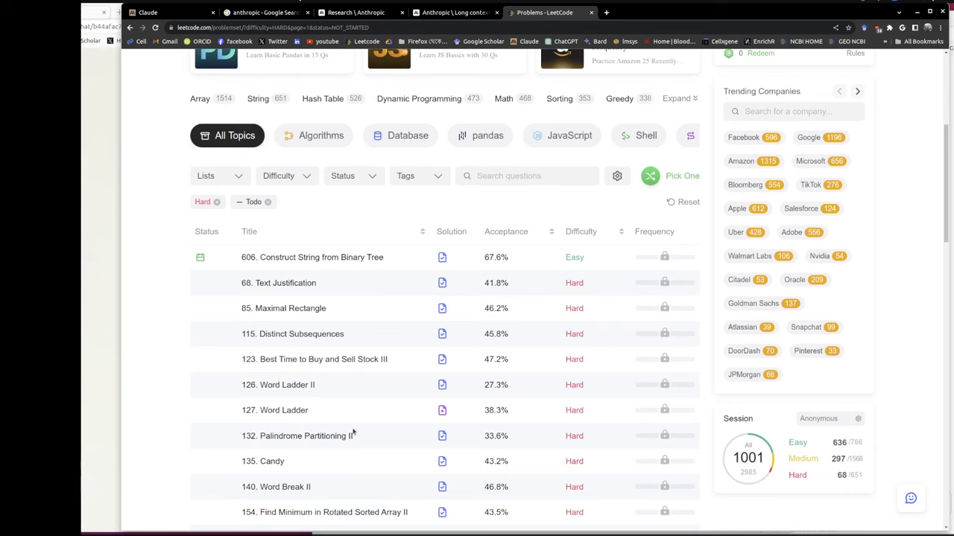
{"action": "scroll", "coordinate": [354, 421], "scroll_direction": "down", "scroll_amount": 2}
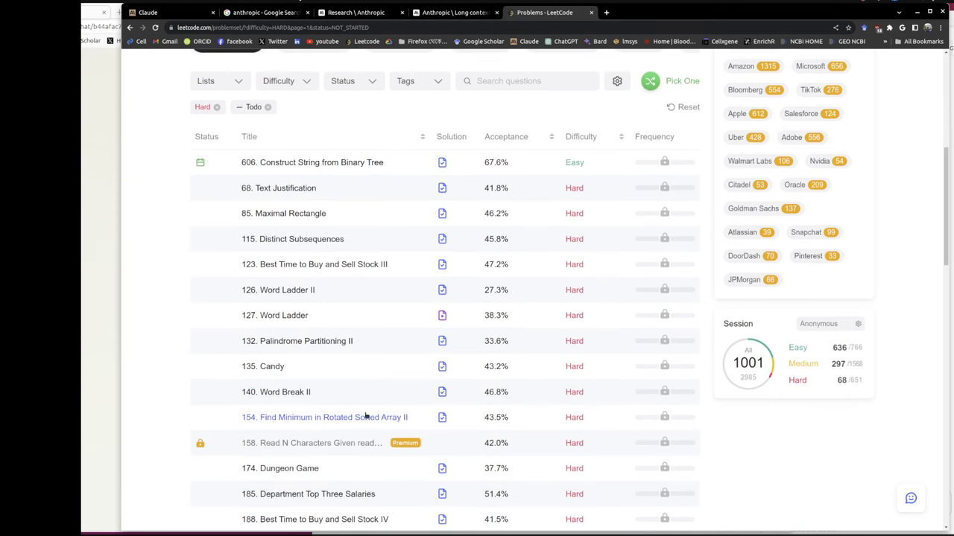
{"action": "scroll", "coordinate": [444, 466], "scroll_direction": "down", "scroll_amount": 1}
{"action": "scroll", "coordinate": [444, 466], "scroll_direction": "up", "scroll_amount": 2}
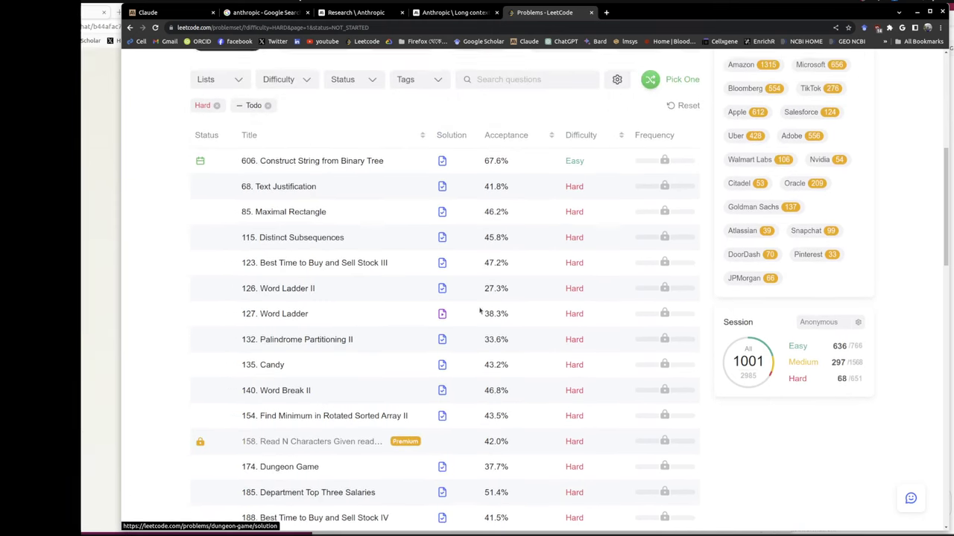
Step: Sort LeetCode problems by acceptance, lowest first, to reach Hard problem 420, Strong Password Checker
{"action": "left_click", "coordinate": [498, 139]}
{"action": "left_click", "coordinate": [498, 139]}
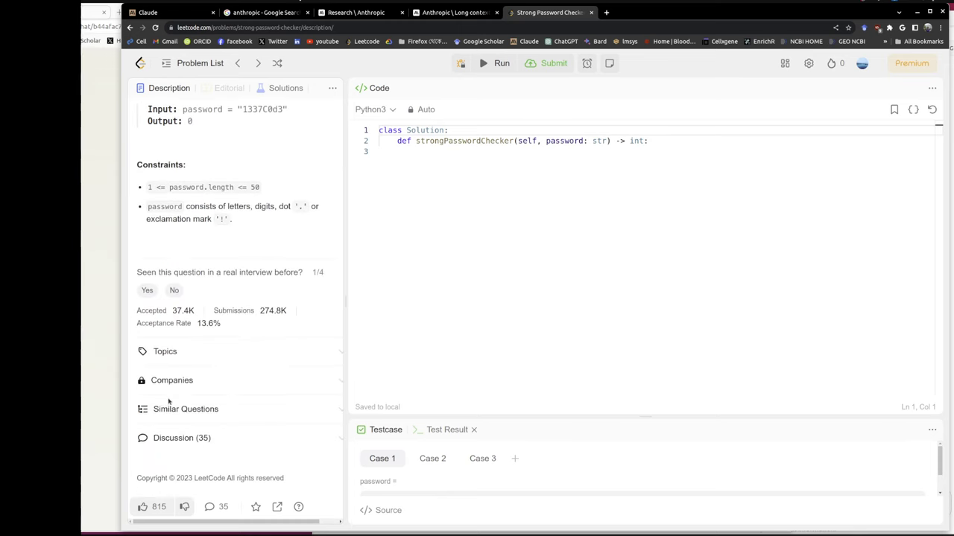
{"action": "scroll", "coordinate": [266, 345], "scroll_direction": "up", "scroll_amount": 3}
Step: Copy the whole Strong Password Checker description and return to the empty Claude chat
{"action": "mouse_move", "coordinate": [269, 364]}
{"action": "left_mouse_down"}
{"action": "mouse_move", "coordinate": [152, 119]}
{"action": "mouse_move", "coordinate": [163, 121]}
{"action": "left_mouse_up"}
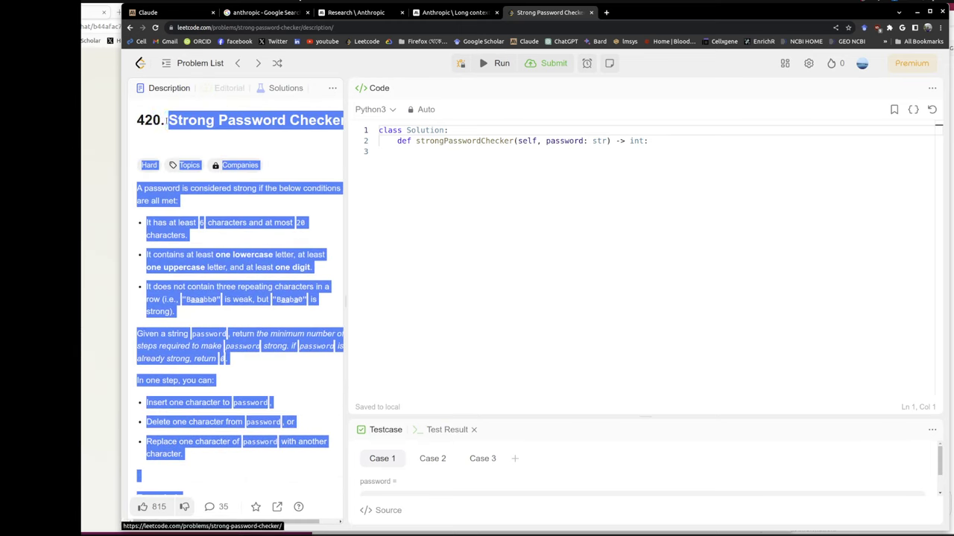
{"action": "right_click", "coordinate": [206, 126]}
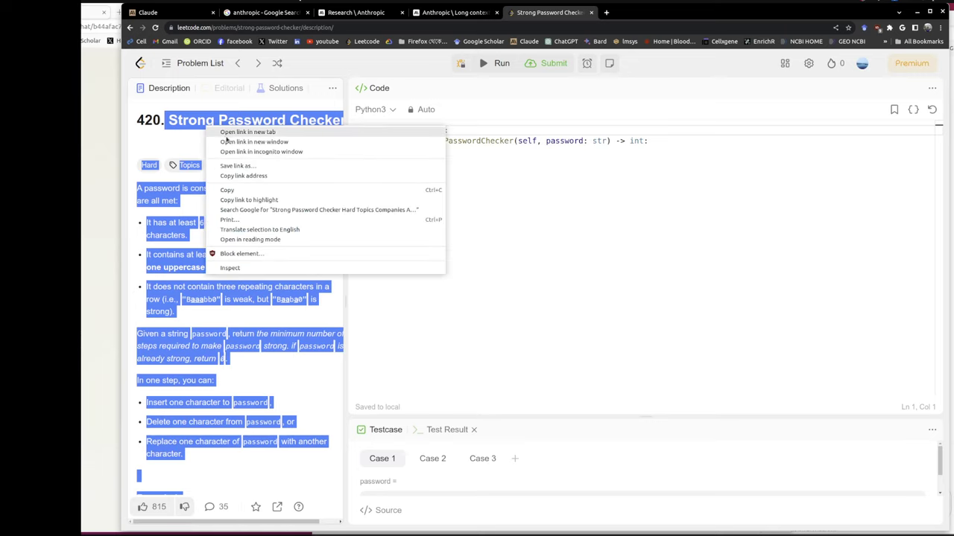
{"action": "left_click", "coordinate": [226, 190]}
{"action": "key", "text": "alt+Tab"}
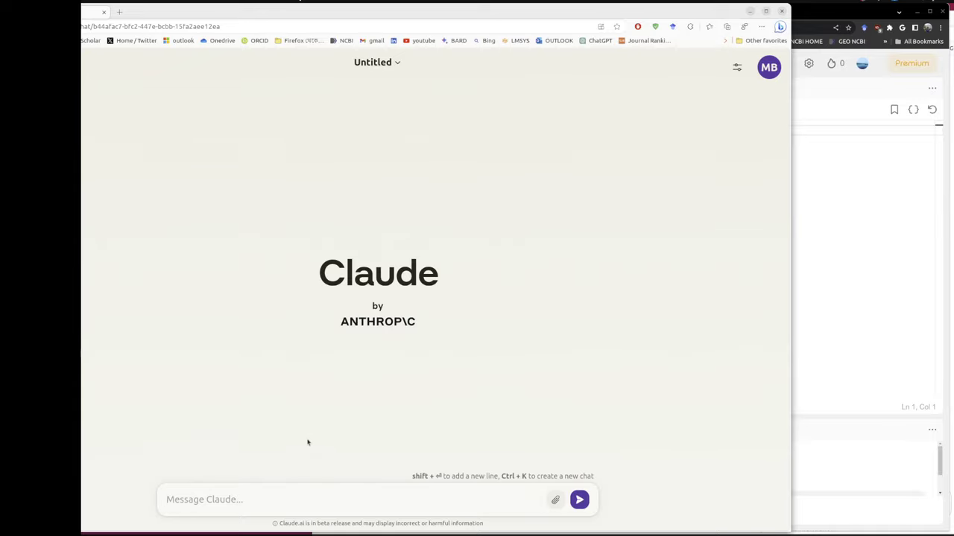
Step: Draft a Claude prompt with the pasted problem description, a 'solve the problem with:' request and LeetCode's Python starter code
{"action": "key", "text": "ctrl+v"}
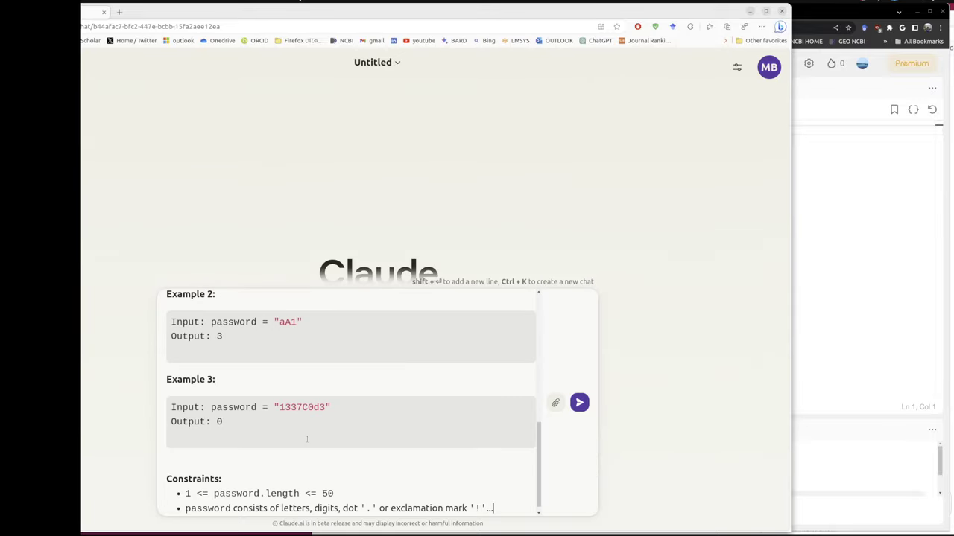
{"action": "key", "text": "alt+Tab"}
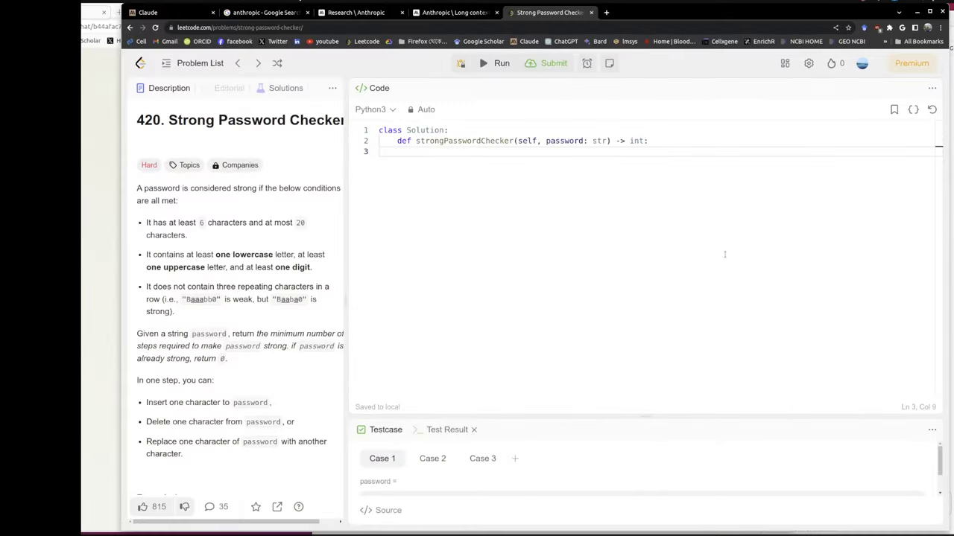
{"action": "key", "text": "ctrl+a"}
{"action": "key", "text": "ctrl+s"}
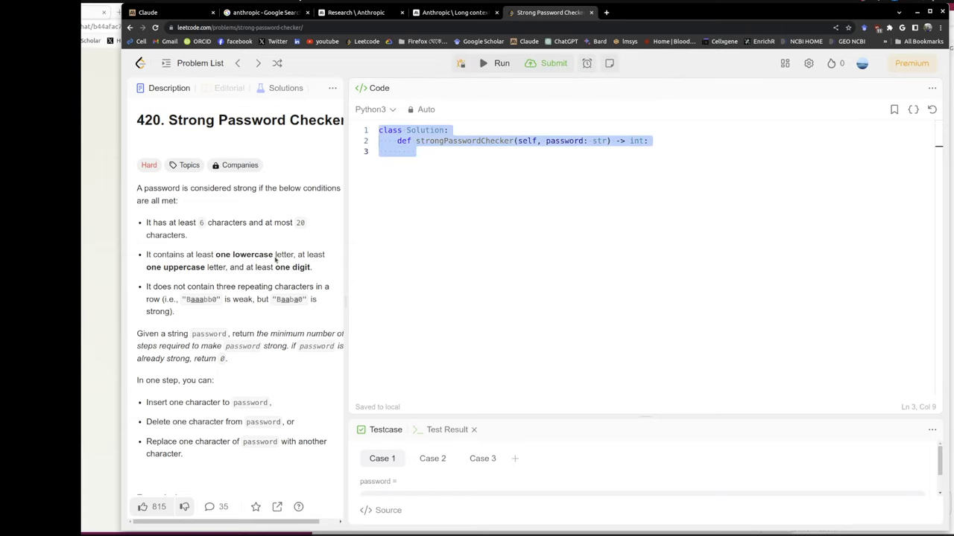
{"action": "key", "text": "alt+Tab"}
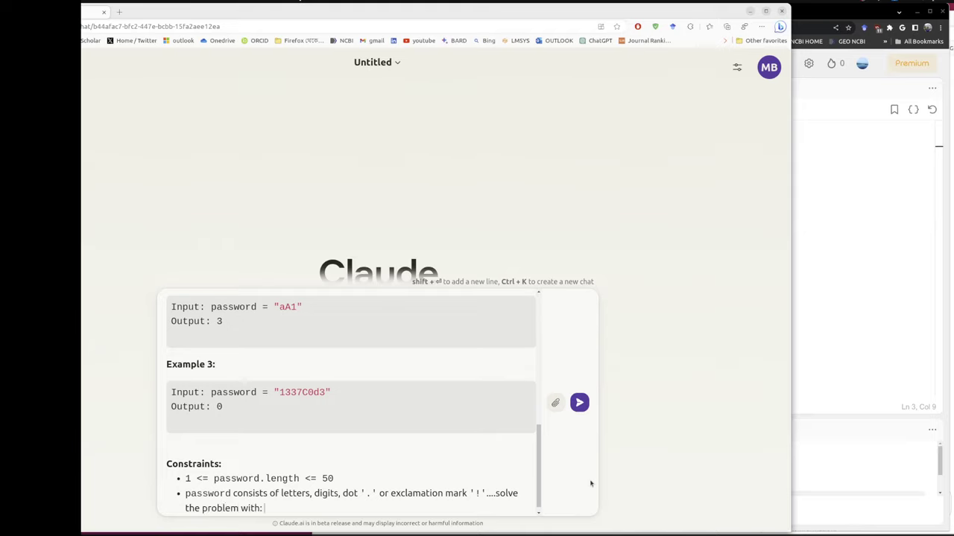
{"action": "key", "text": "ctrl+v"}
{"action": "key", "text": "ctrl+a"}
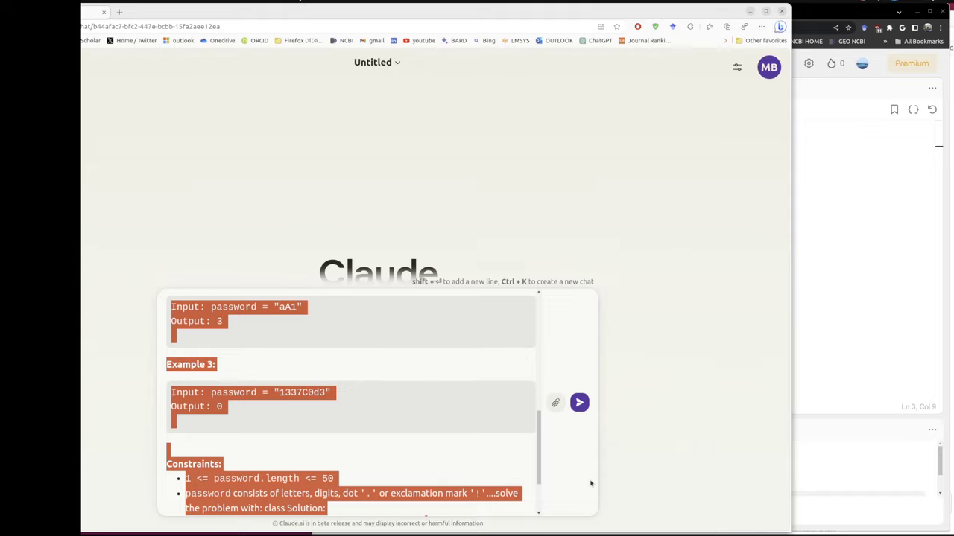
Step: Paste the Strong Password Checker prompt into ChatGPT and send it
{"action": "left_click", "coordinate": [887, 21]}
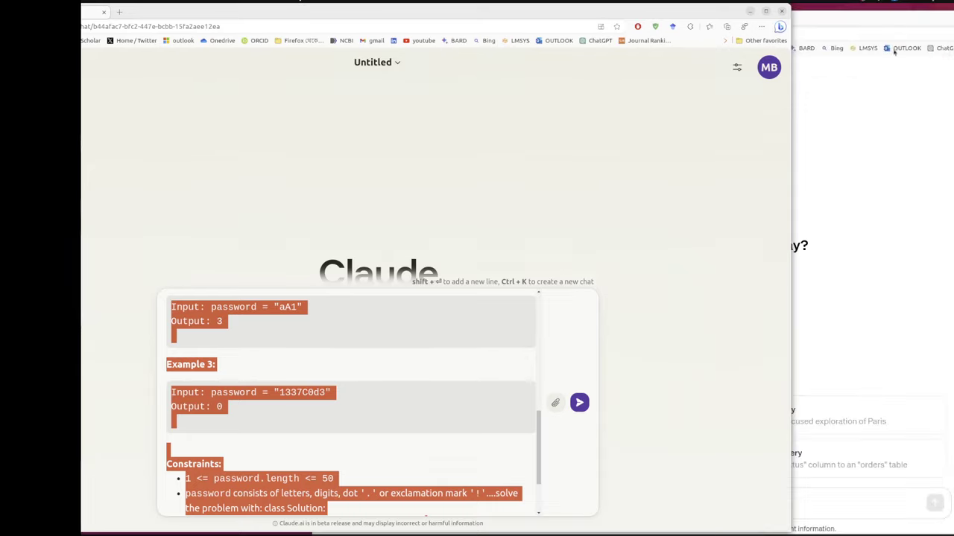
{"action": "left_click", "coordinate": [731, 503]}
{"action": "key", "text": "ctrl+v"}
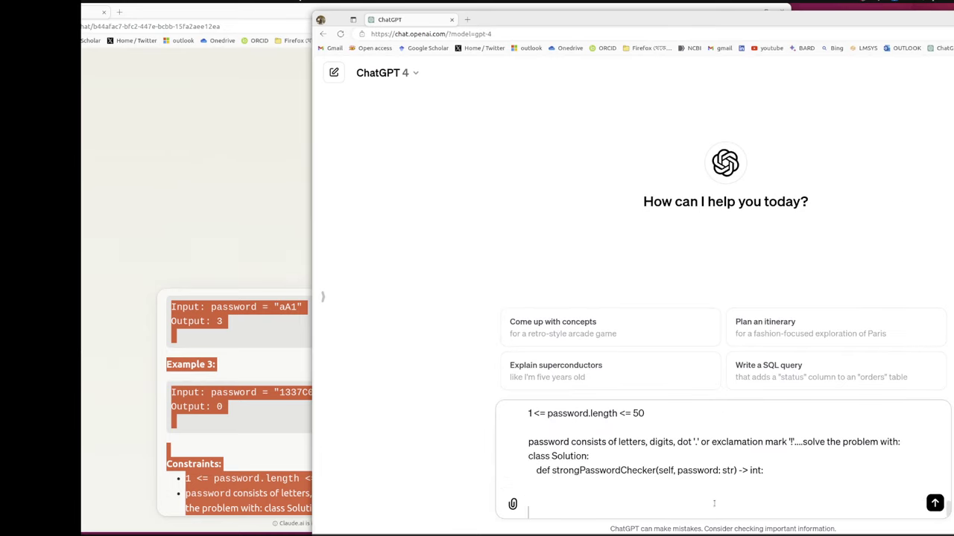
{"action": "key", "text": "Return"}
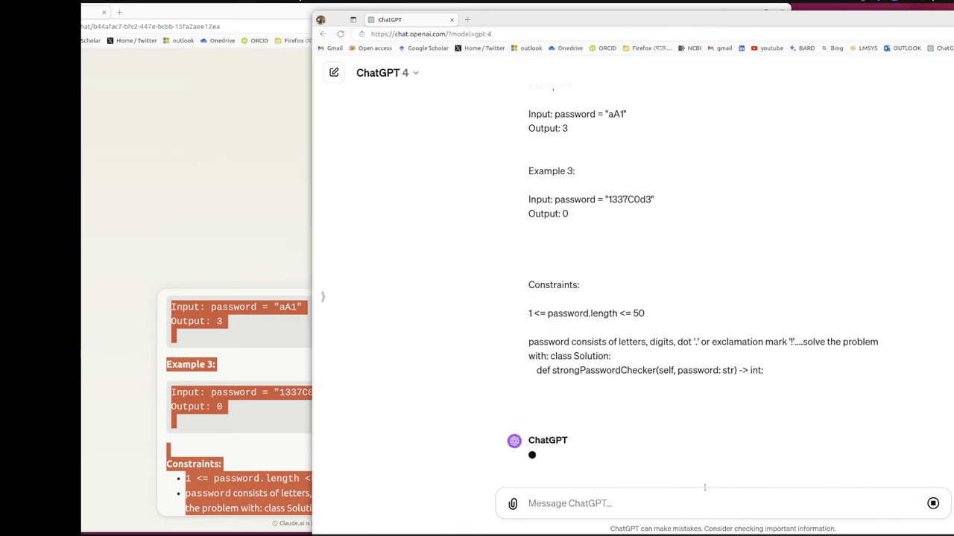
Step: Send the same prompt in Claude, then jump to the start of ChatGPT's answer
{"action": "left_click", "coordinate": [268, 456]}
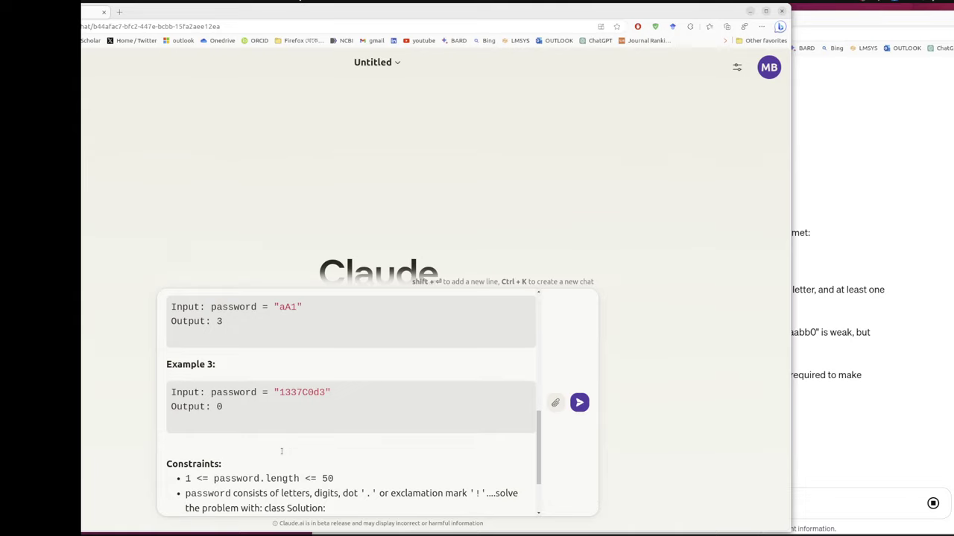
{"action": "key", "text": "Return"}
{"action": "key", "text": "alt+Tab"}
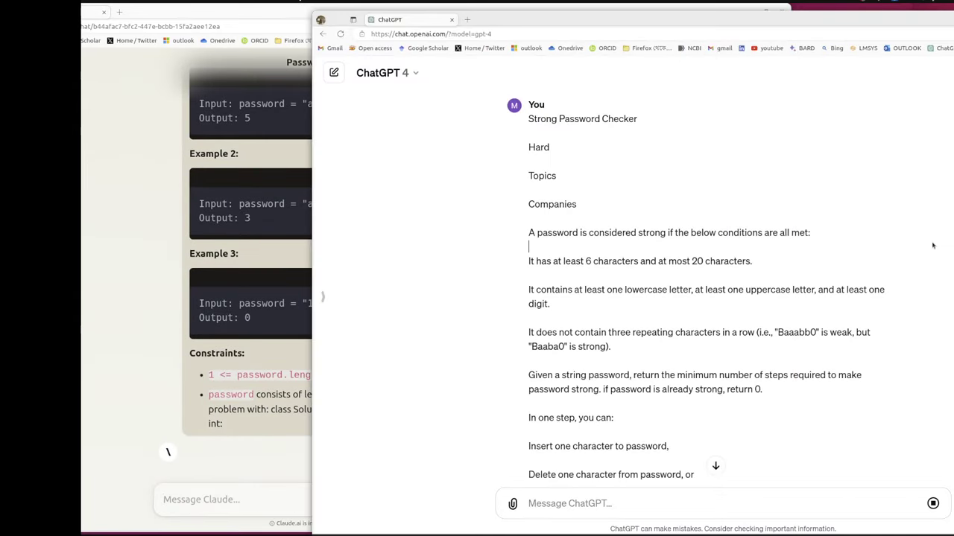
{"action": "left_click", "coordinate": [715, 466]}
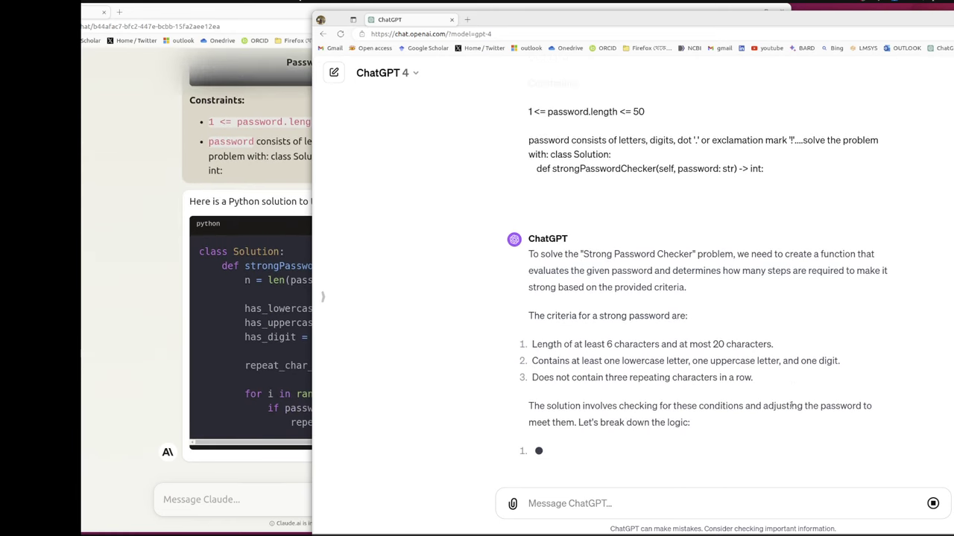
Step: Scroll up Claude's finished reply and copy its Python solution code
{"action": "left_click", "coordinate": [108, 246]}
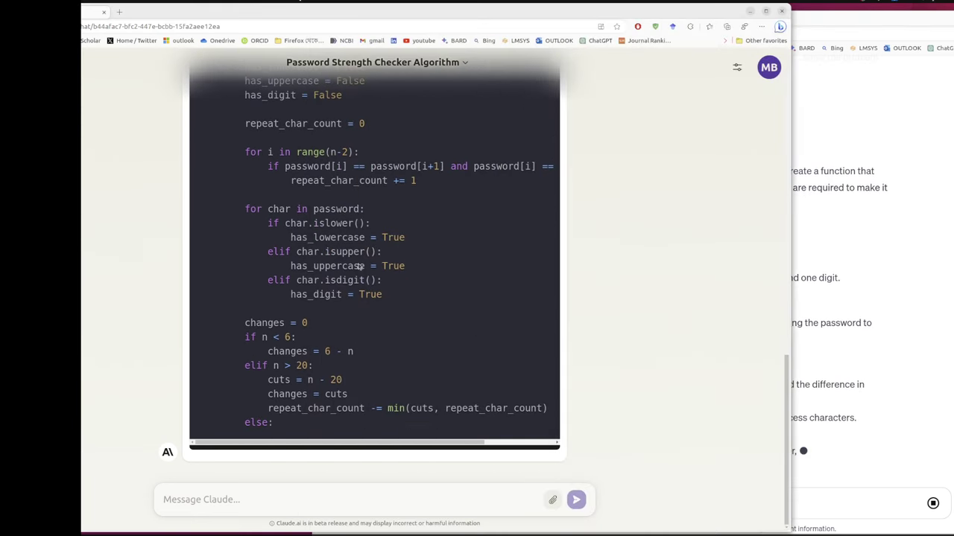
{"action": "left_click", "coordinate": [842, 396]}
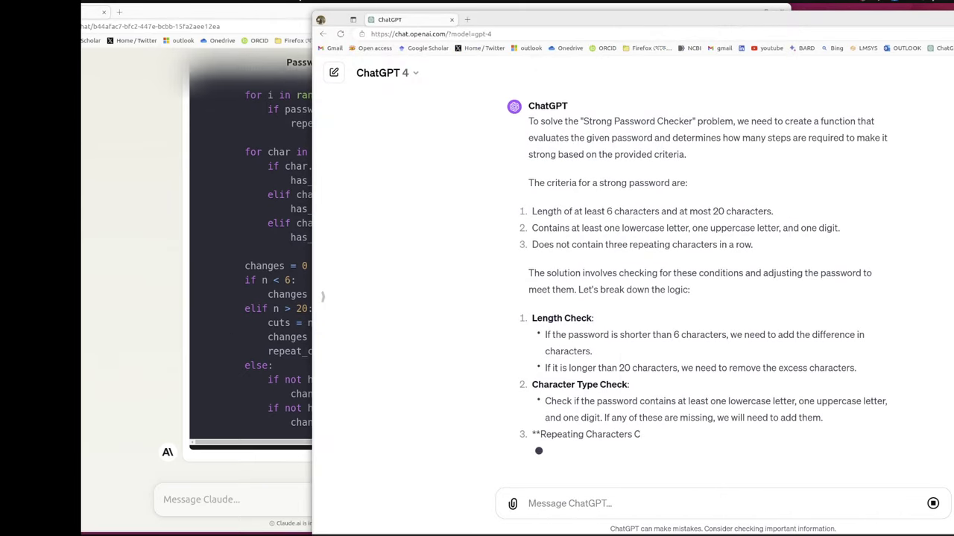
{"action": "key", "text": "alt+Tab"}
{"action": "scroll", "coordinate": [623, 324], "scroll_direction": "up", "scroll_amount": 2}
{"action": "scroll", "coordinate": [622, 323], "scroll_direction": "up", "scroll_amount": 3}
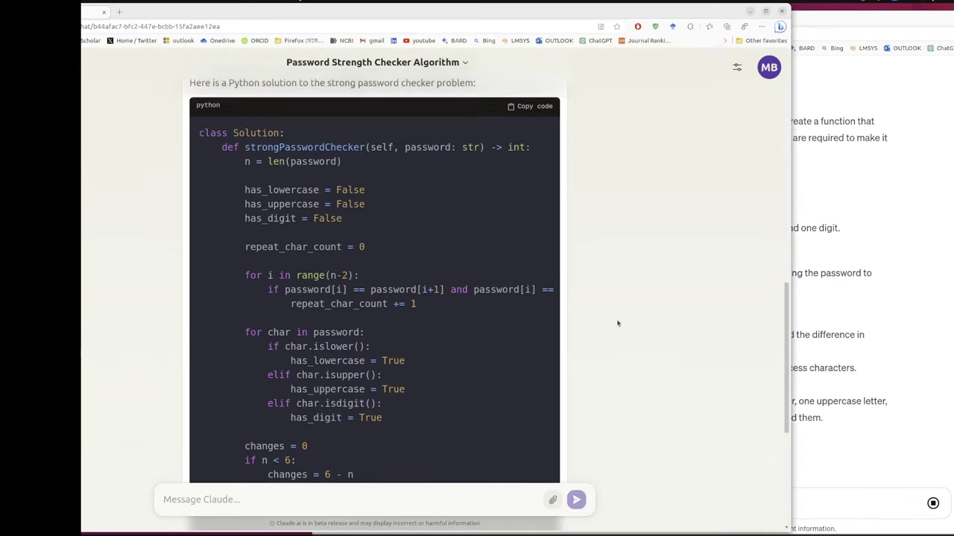
{"action": "scroll", "coordinate": [614, 323], "scroll_direction": "up", "scroll_amount": 2}
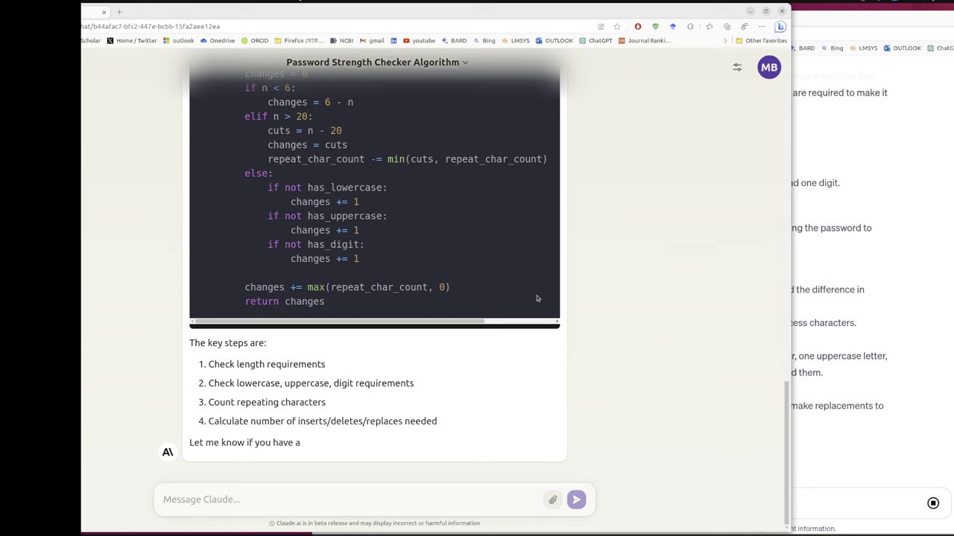
{"action": "scroll", "coordinate": [537, 299], "scroll_direction": "up", "scroll_amount": 3}
{"action": "scroll", "coordinate": [537, 299], "scroll_direction": "up", "scroll_amount": 2}
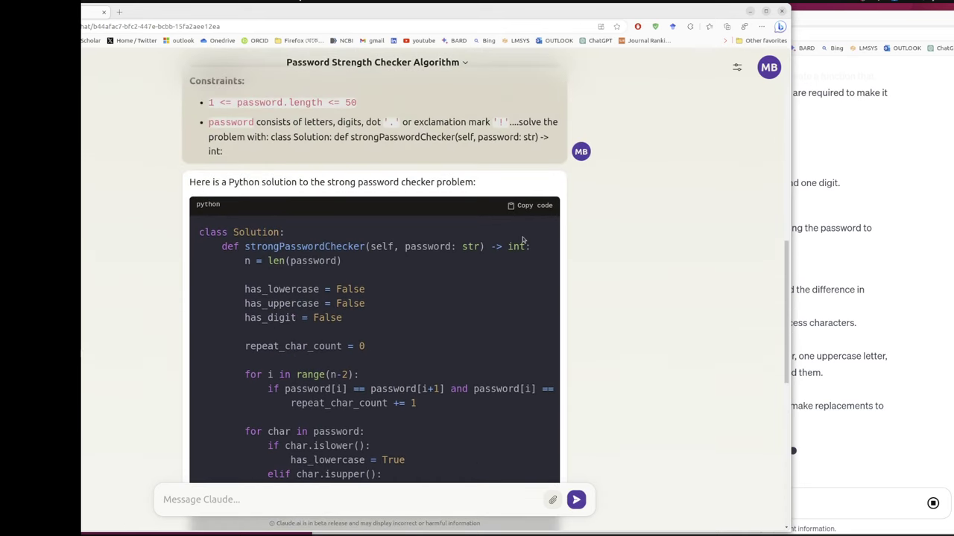
{"action": "left_click", "coordinate": [529, 208]}
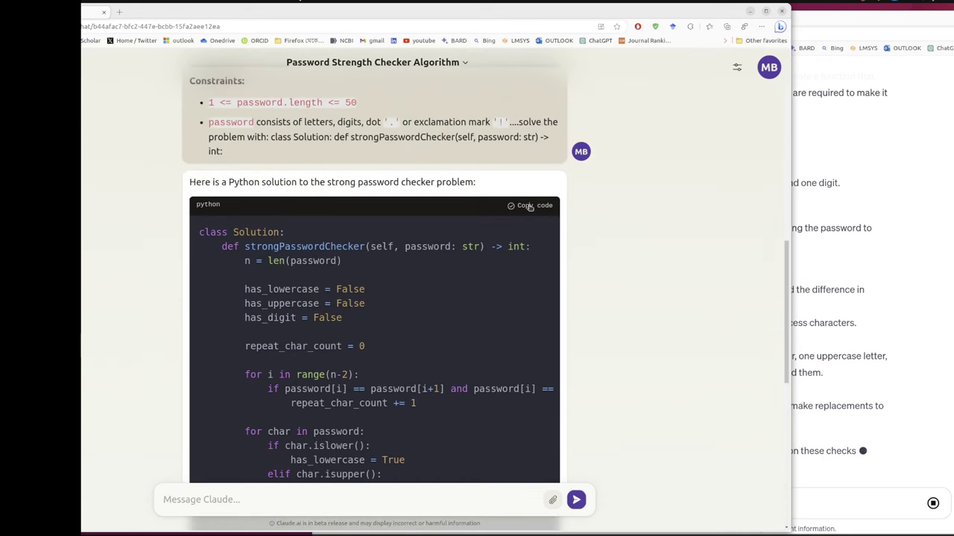
Step: Check ChatGPT's still-growing answer, then switch to the LeetCode problem page
{"action": "left_click", "coordinate": [903, 294]}
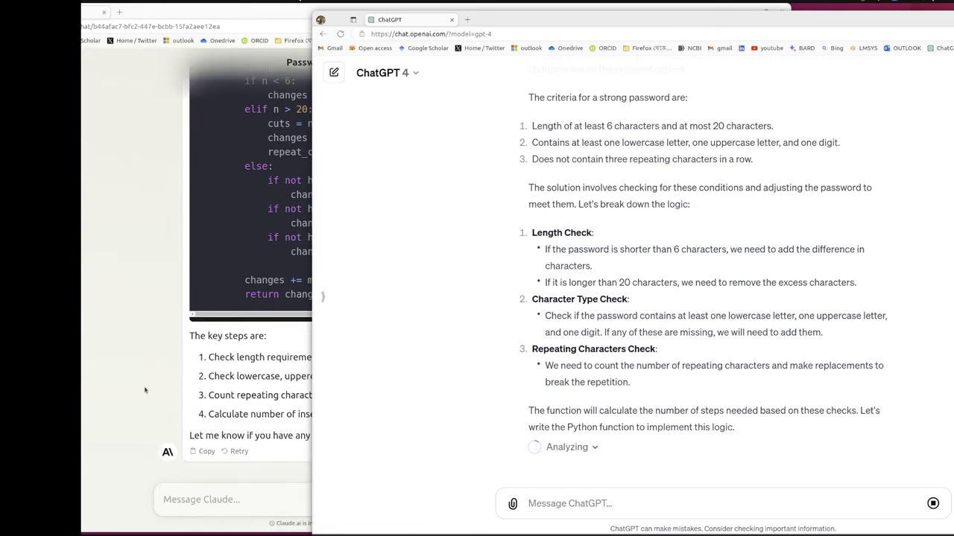
{"action": "left_click", "coordinate": [159, 356]}
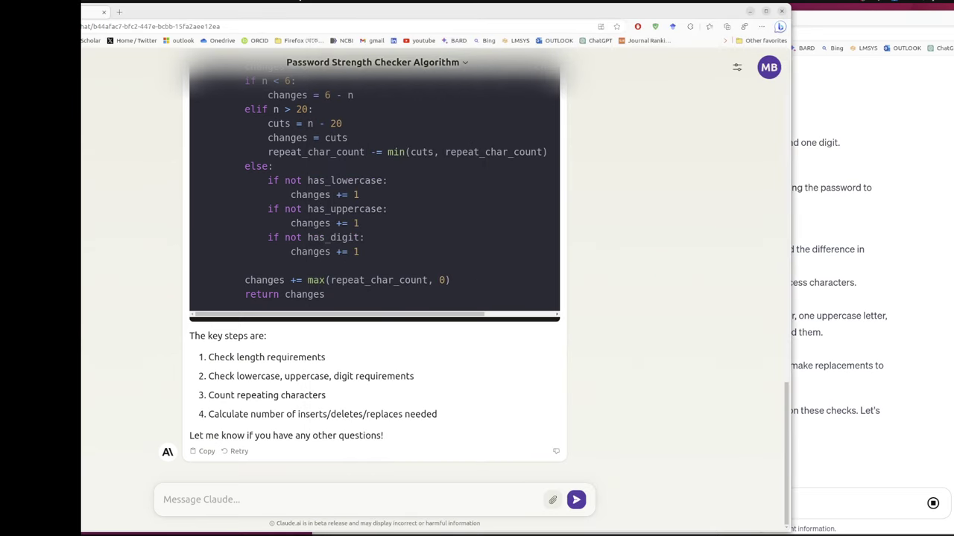
{"action": "left_click", "coordinate": [928, 336]}
{"action": "scroll", "coordinate": [521, 447], "scroll_direction": "up", "scroll_amount": 2}
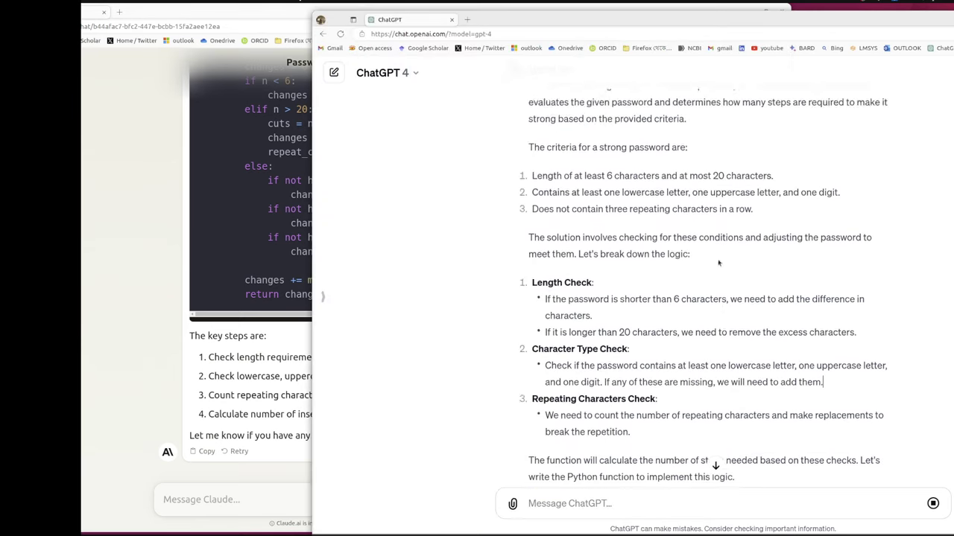
{"action": "scroll", "coordinate": [521, 447], "scroll_direction": "up", "scroll_amount": 2}
{"action": "scroll", "coordinate": [582, 451], "scroll_direction": "down", "scroll_amount": 4}
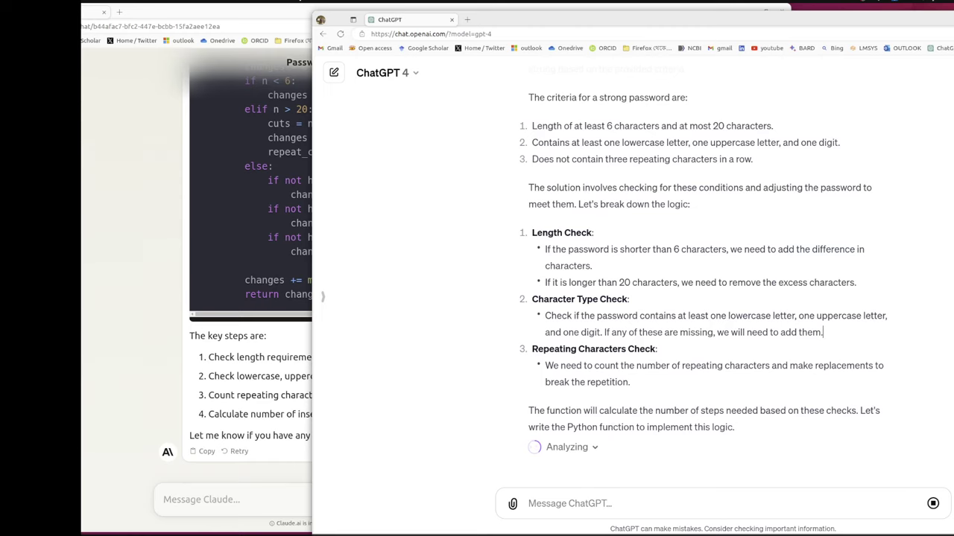
{"action": "key", "text": "alt+Tab"}
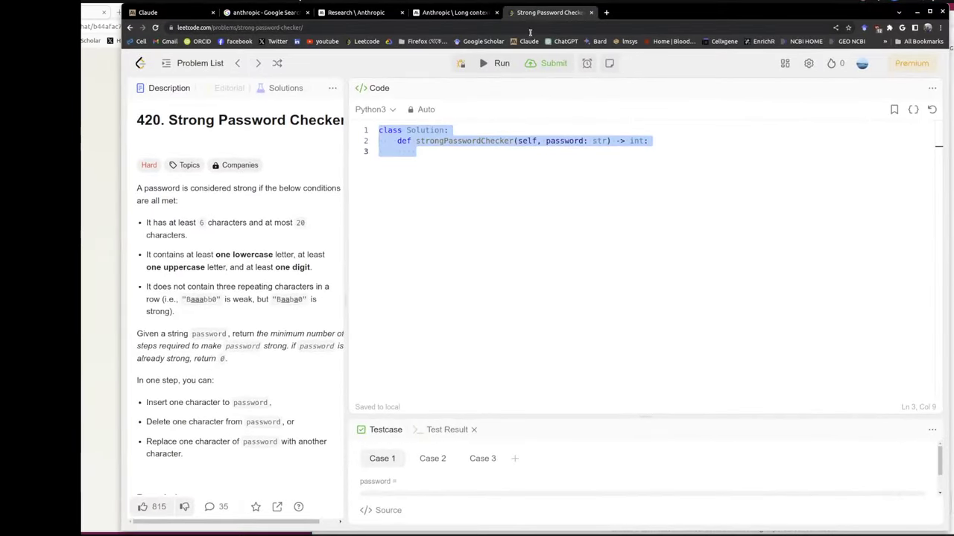
Step: Replace LeetCode's starter code with Claude's solution and submit it
{"action": "left_click", "coordinate": [504, 167]}
{"action": "key", "text": "ctrl+a"}
{"action": "key", "text": "ctrl+v"}
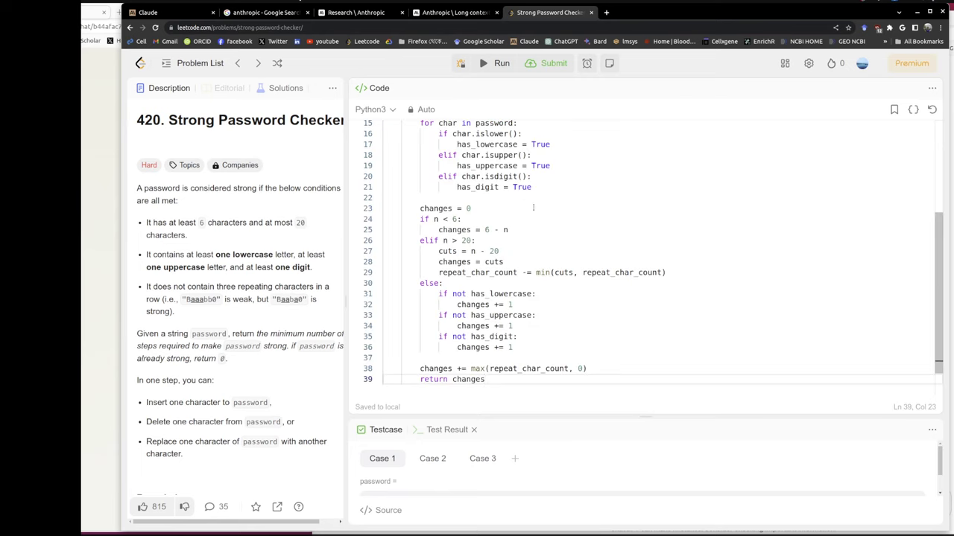
{"action": "key", "text": "ctrl+a"}
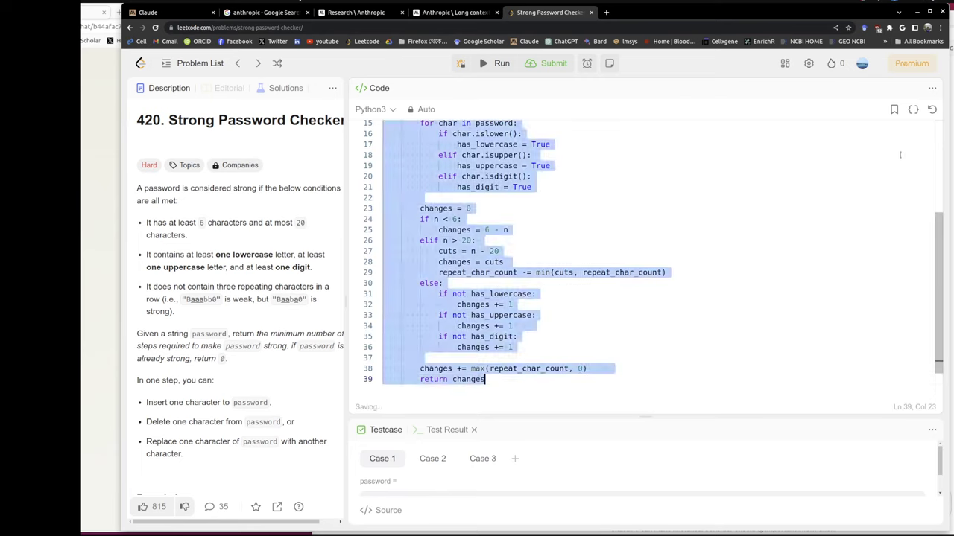
{"action": "left_click", "coordinate": [490, 64]}
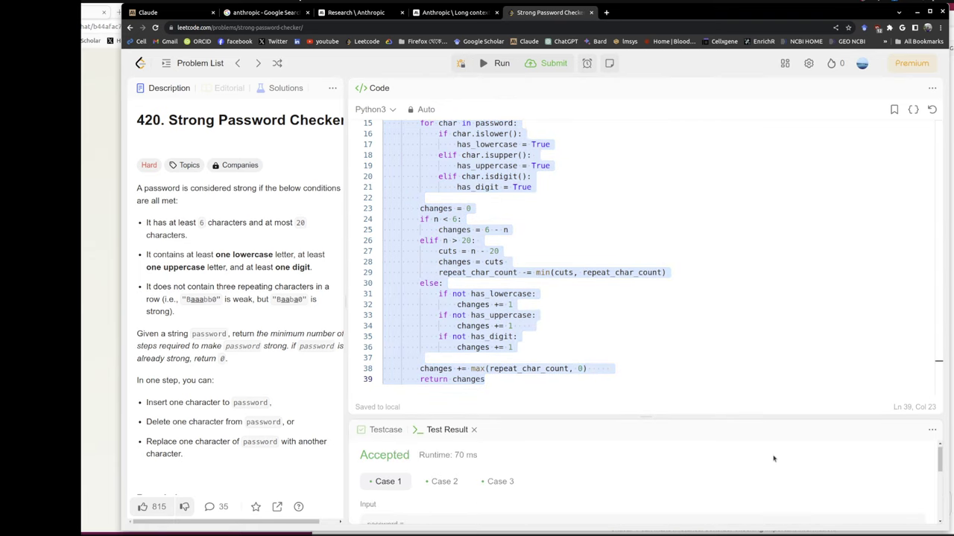
Step: Review the Accepted result with 70 ms runtime, then empty the code editor
{"action": "scroll", "coordinate": [774, 458], "scroll_direction": "down", "scroll_amount": 2}
{"action": "scroll", "coordinate": [773, 459], "scroll_direction": "up", "scroll_amount": 2}
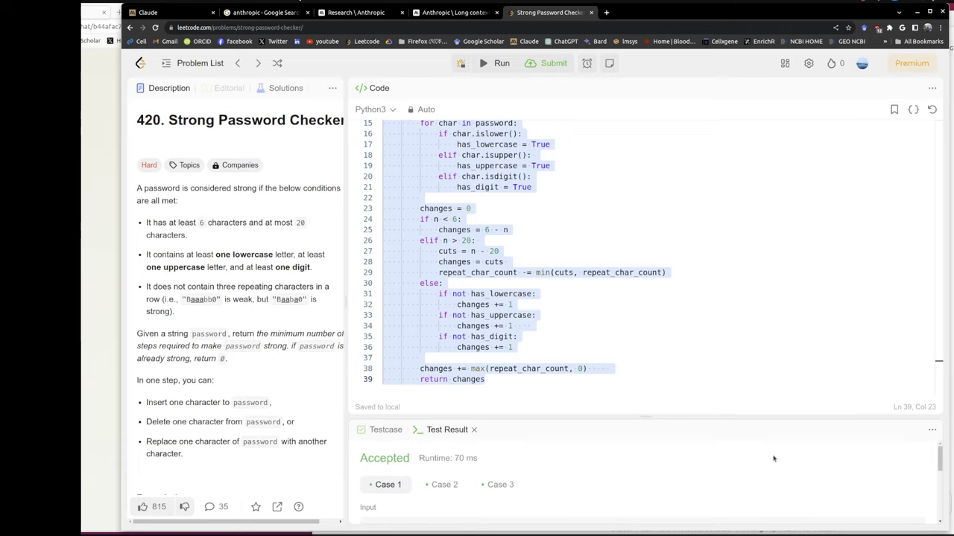
{"action": "scroll", "coordinate": [773, 458], "scroll_direction": "down", "scroll_amount": 2}
{"action": "scroll", "coordinate": [773, 459], "scroll_direction": "down", "scroll_amount": 2}
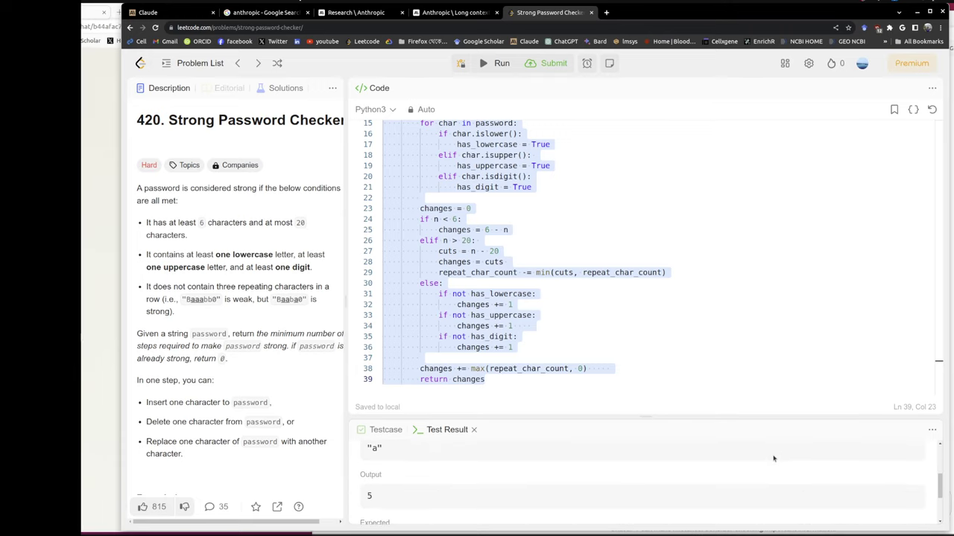
{"action": "scroll", "coordinate": [773, 458], "scroll_direction": "down", "scroll_amount": 1}
{"action": "scroll", "coordinate": [773, 459], "scroll_direction": "up", "scroll_amount": 3}
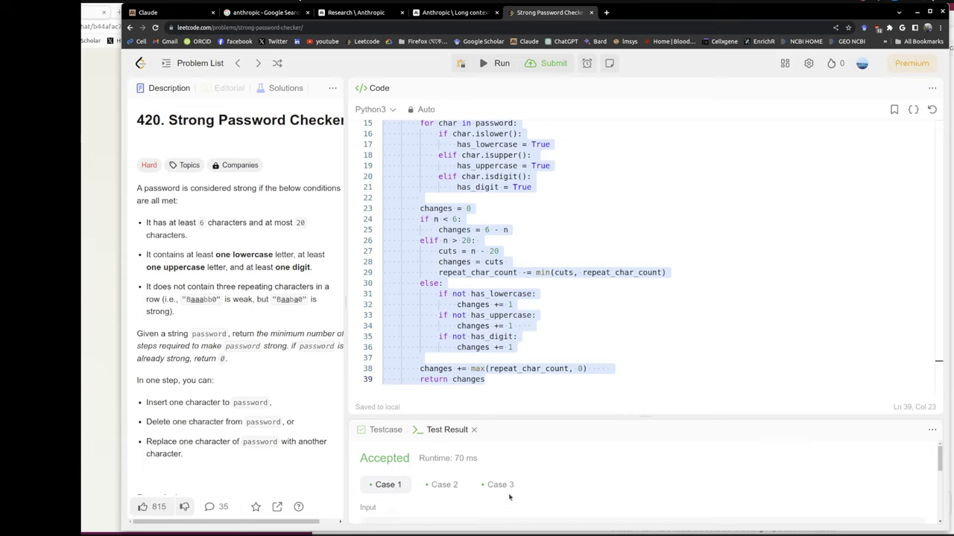
{"action": "scroll", "coordinate": [509, 497], "scroll_direction": "down", "scroll_amount": 2}
{"action": "left_click", "coordinate": [532, 264]}
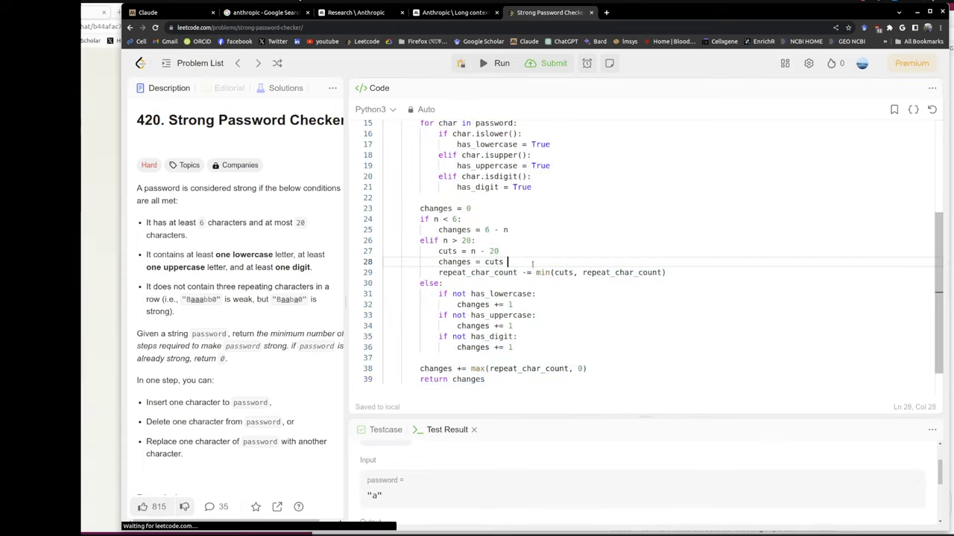
{"action": "key", "text": "ctrl+a"}
{"action": "key", "text": "BackSpace"}
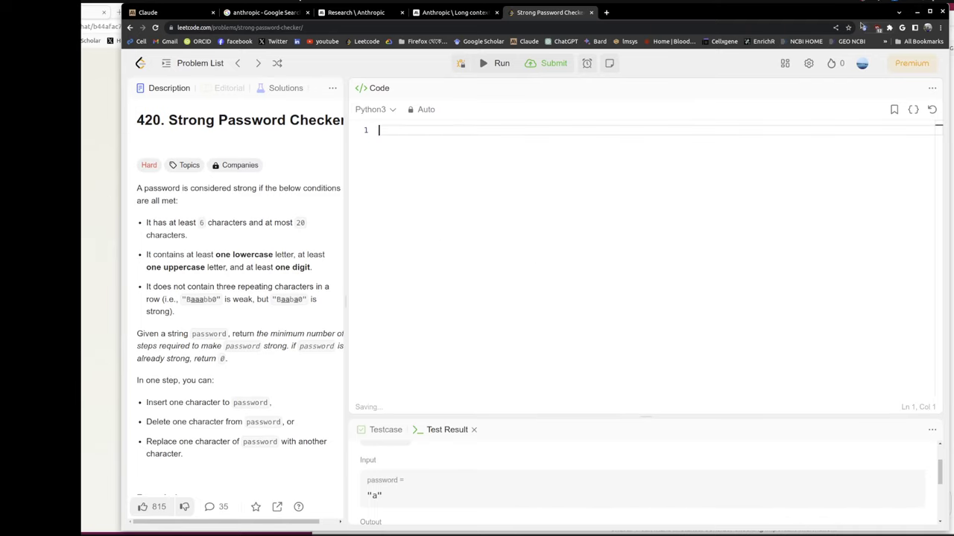
Step: Copy the full Python solution code from ChatGPT's analysis
{"action": "left_click", "coordinate": [949, 158]}
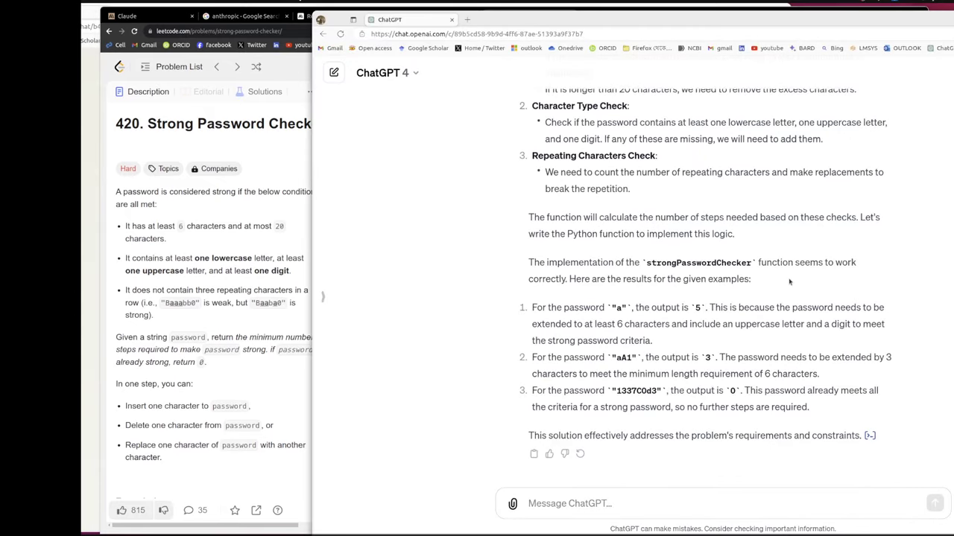
{"action": "scroll", "coordinate": [790, 281], "scroll_direction": "up", "scroll_amount": 2}
{"action": "scroll", "coordinate": [789, 281], "scroll_direction": "up", "scroll_amount": 1}
{"action": "scroll", "coordinate": [790, 282], "scroll_direction": "down", "scroll_amount": 4}
{"action": "scroll", "coordinate": [750, 311], "scroll_direction": "up", "scroll_amount": 1}
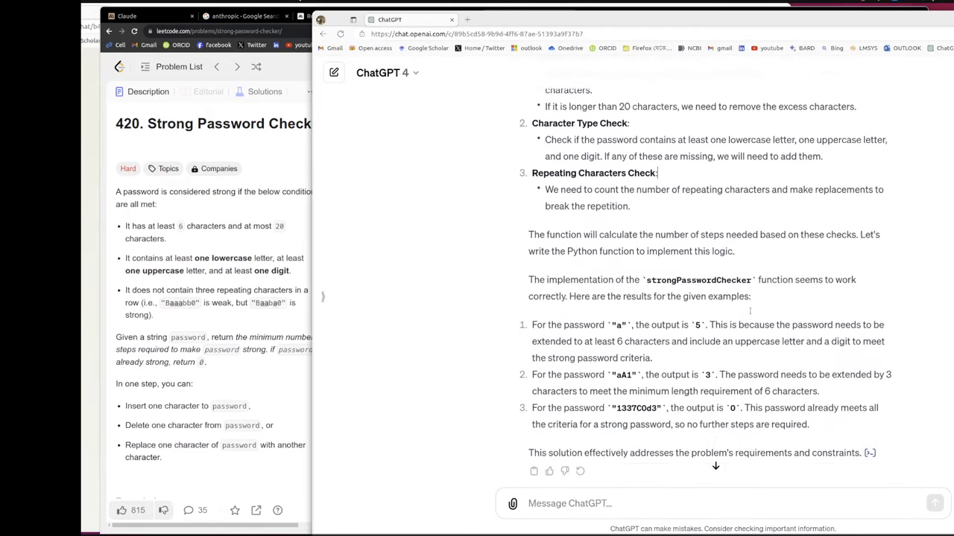
{"action": "scroll", "coordinate": [749, 312], "scroll_direction": "down", "scroll_amount": 1}
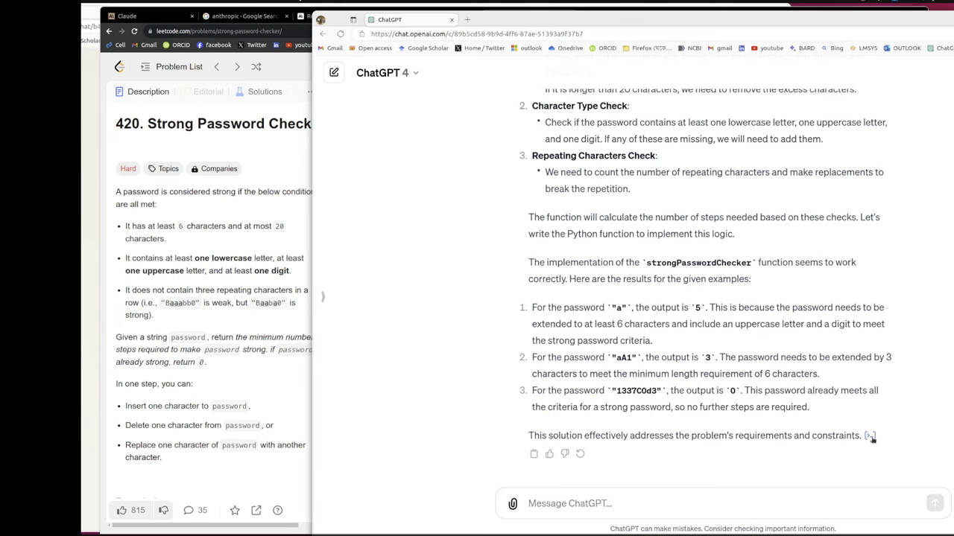
{"action": "left_click", "coordinate": [870, 436]}
{"action": "left_click", "coordinate": [846, 169]}
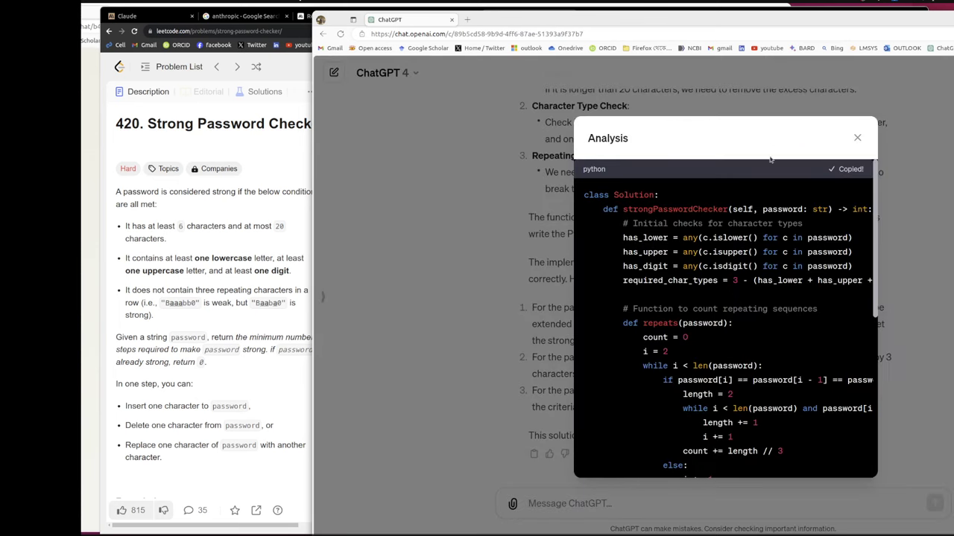
Step: Paste ChatGPT's solution into the empty LeetCode editor and submit it
{"action": "left_click", "coordinate": [148, 91]}
{"action": "key", "text": "ctrl+a"}
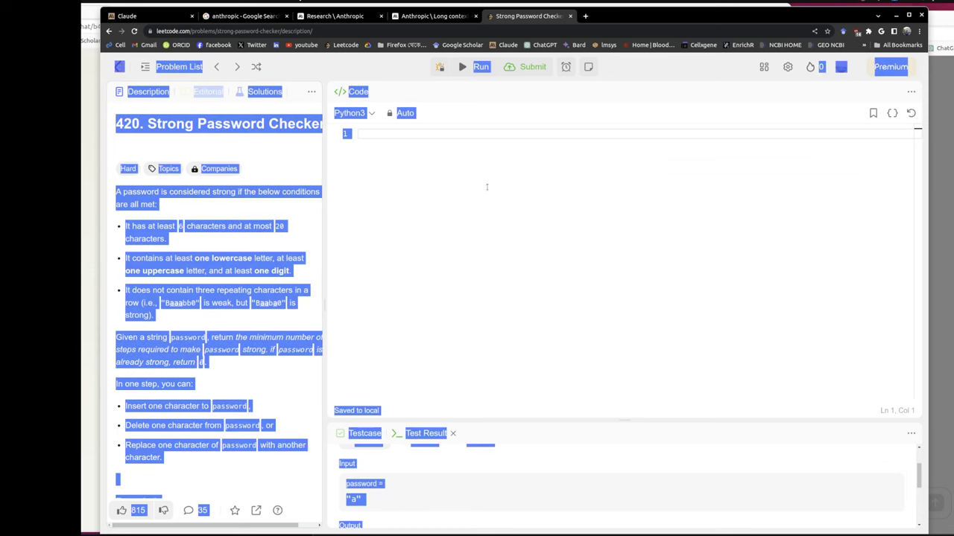
{"action": "left_click", "coordinate": [438, 134]}
{"action": "key", "text": "ctrl+v"}
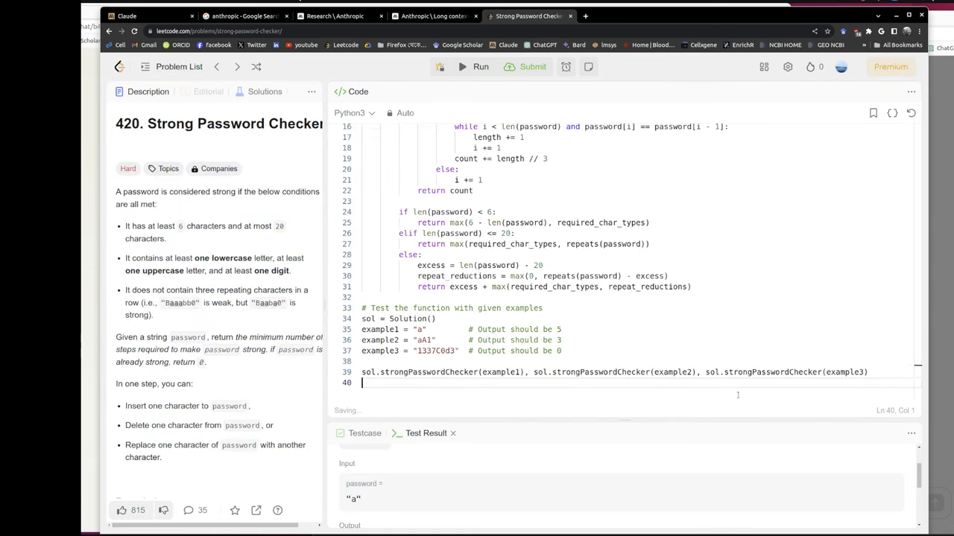
{"action": "mouse_move", "coordinate": [868, 371]}
{"action": "left_mouse_down"}
{"action": "mouse_move", "coordinate": [650, 372]}
{"action": "mouse_move", "coordinate": [344, 314]}
{"action": "left_mouse_up"}
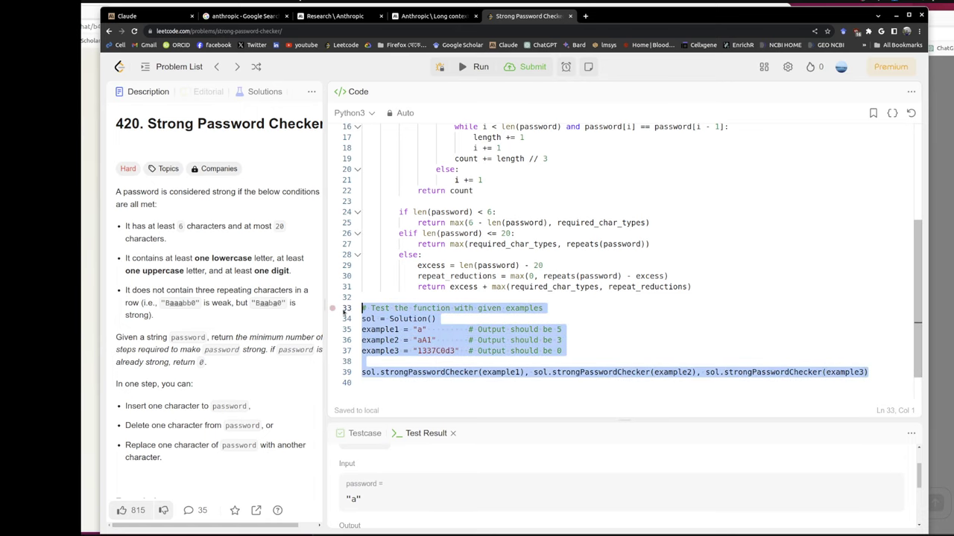
{"action": "key", "text": "ctrl+a"}
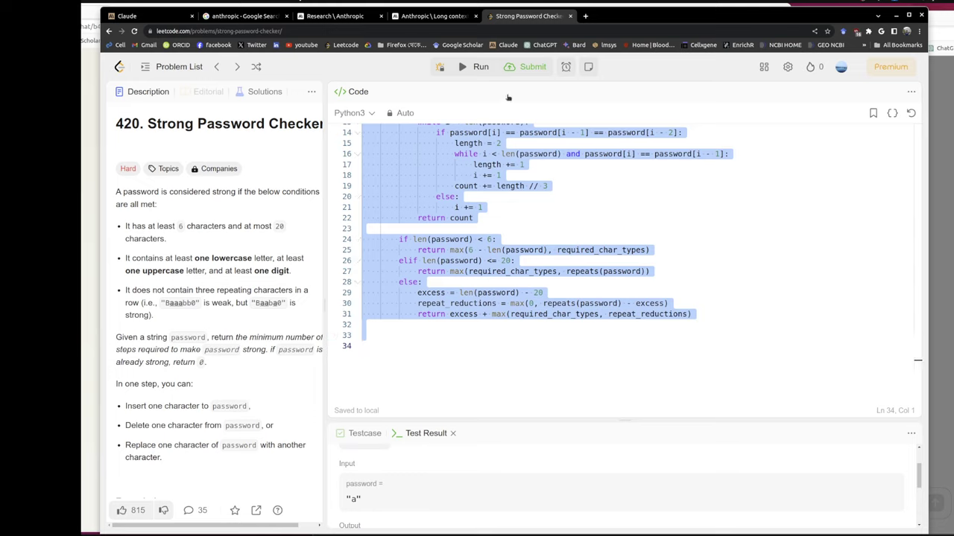
{"action": "left_click", "coordinate": [478, 70]}
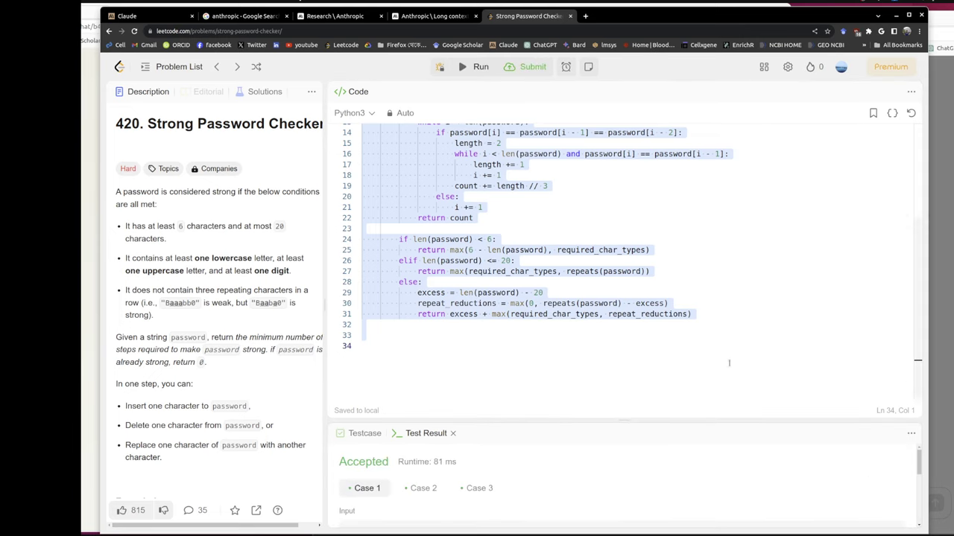
Step: Review ChatGPT's Accepted 81 ms result against its answer, then open a new browser tab
{"action": "scroll", "coordinate": [726, 361], "scroll_direction": "up", "scroll_amount": 2}
{"action": "scroll", "coordinate": [708, 347], "scroll_direction": "up", "scroll_amount": 3}
{"action": "scroll", "coordinate": [708, 347], "scroll_direction": "down", "scroll_amount": 5}
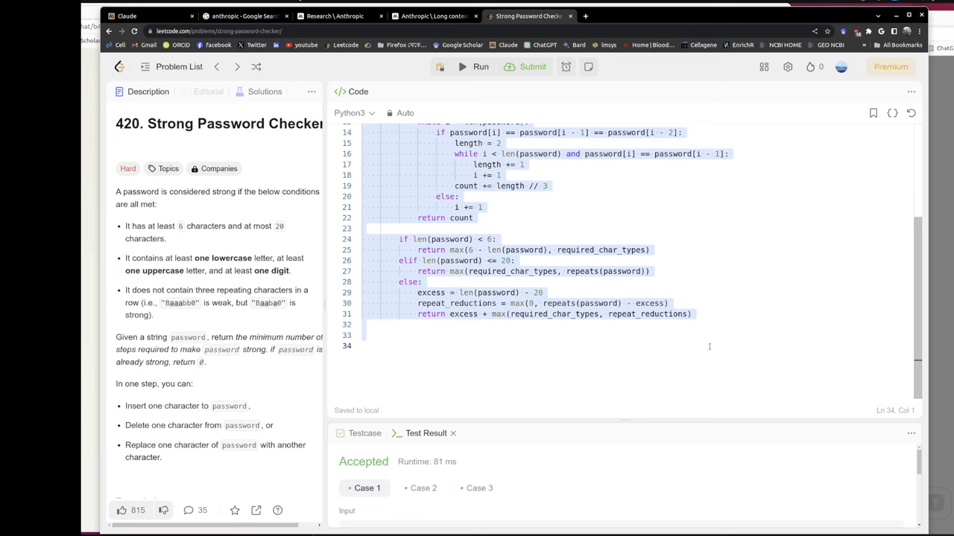
{"action": "scroll", "coordinate": [709, 346], "scroll_direction": "up", "scroll_amount": 4}
{"action": "scroll", "coordinate": [709, 347], "scroll_direction": "up", "scroll_amount": 1}
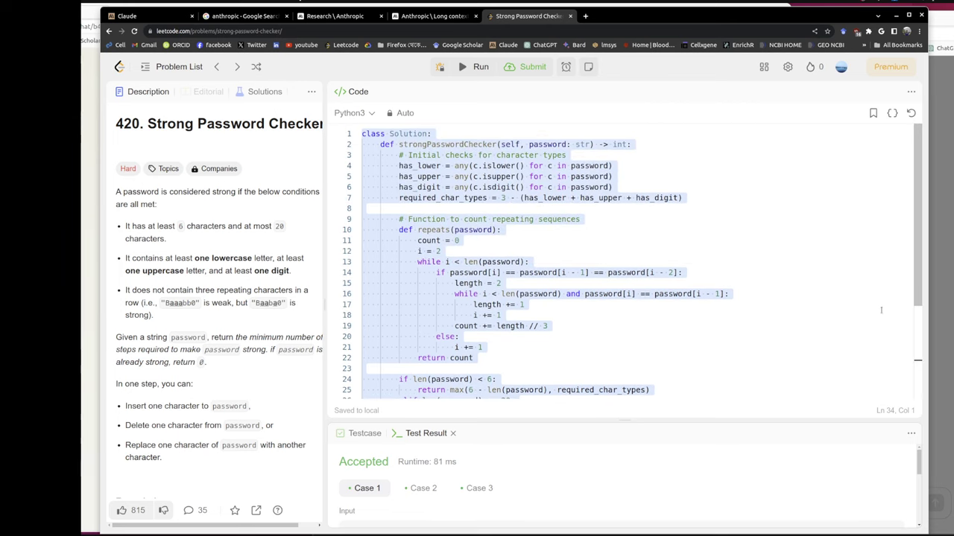
{"action": "key", "text": "alt+Tab"}
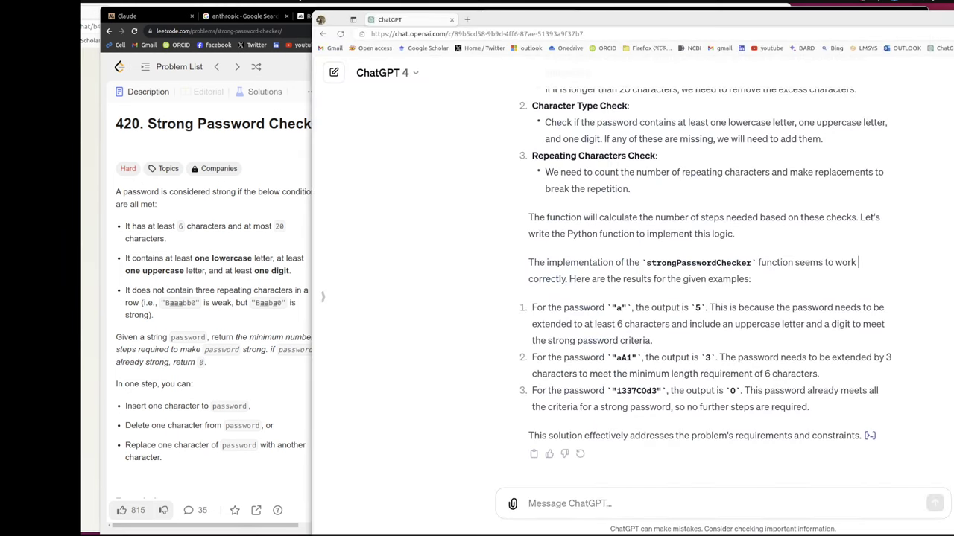
{"action": "left_click", "coordinate": [242, 208]}
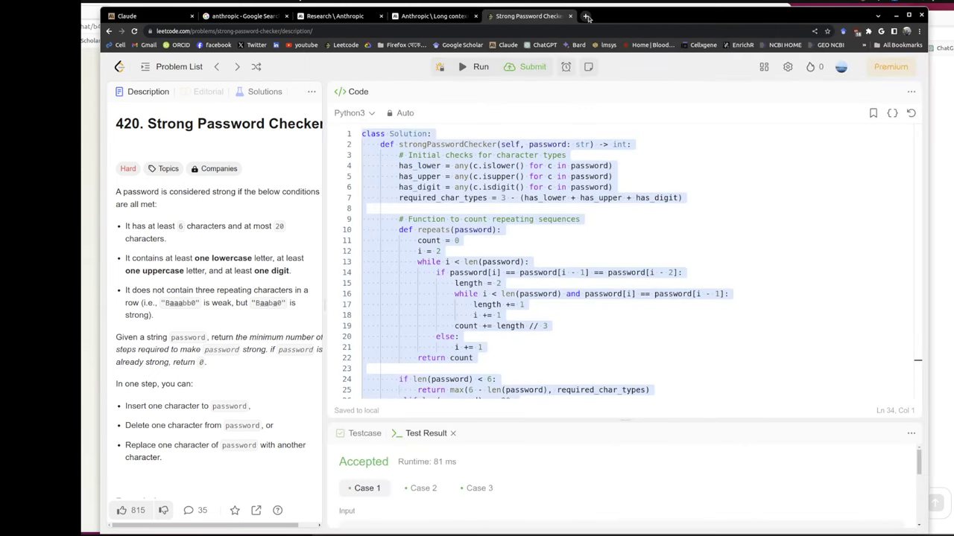
{"action": "left_click", "coordinate": [586, 16]}
Step: Load bard.google.com and copy the Strong Password Checker problem text from the Claude chat
{"action": "type", "text": "bar"}
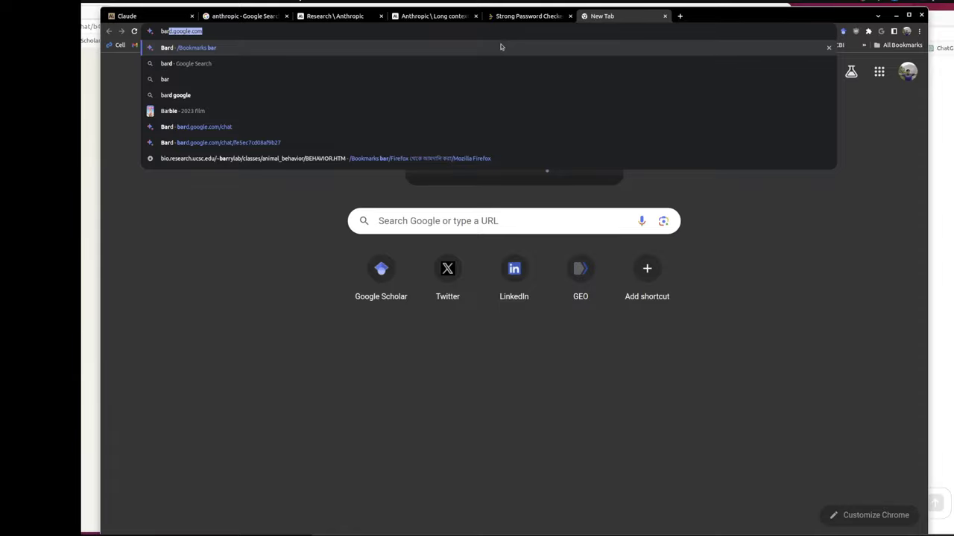
{"action": "key", "text": "Return"}
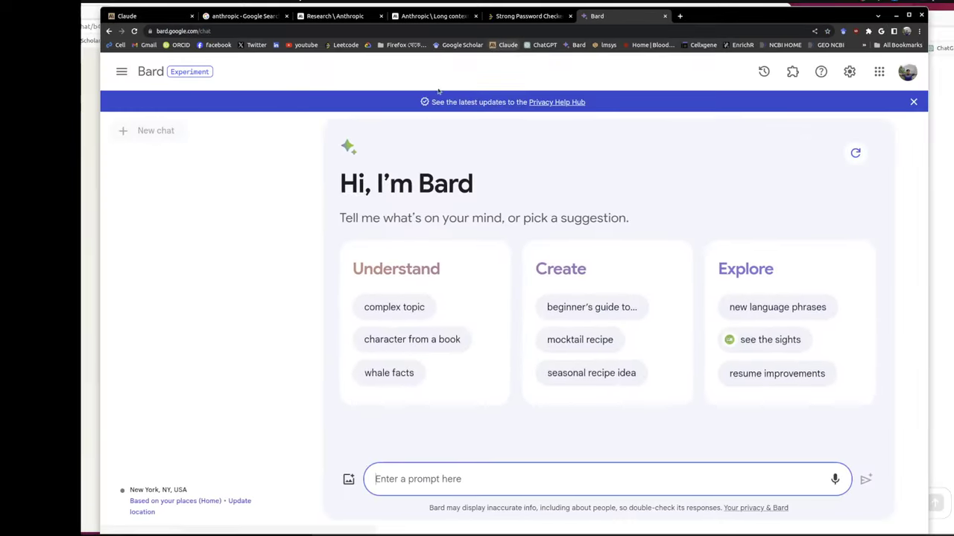
{"action": "key", "text": "alt+Tab"}
{"action": "scroll", "coordinate": [400, 271], "scroll_direction": "up", "scroll_amount": 5}
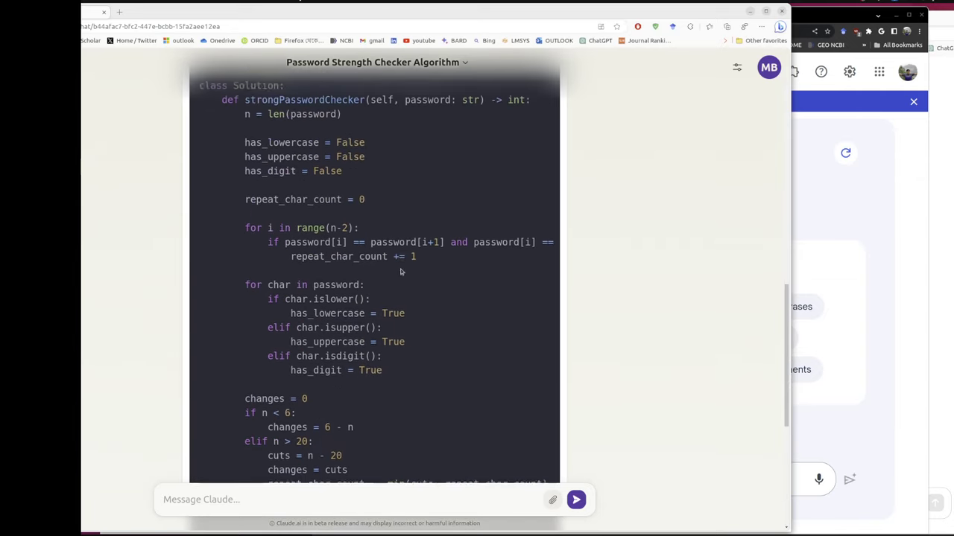
{"action": "scroll", "coordinate": [397, 273], "scroll_direction": "up", "scroll_amount": 5}
{"action": "left_click_drag", "start_coordinate": [513, 386], "coordinate": [272, 70]}
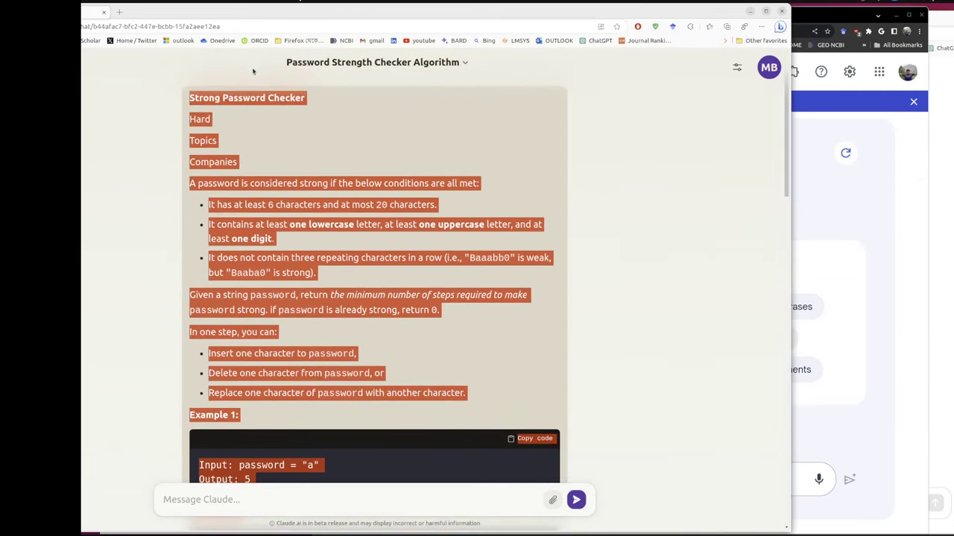
{"action": "left_click_drag", "start_coordinate": [272, 69], "coordinate": [187, 99]}
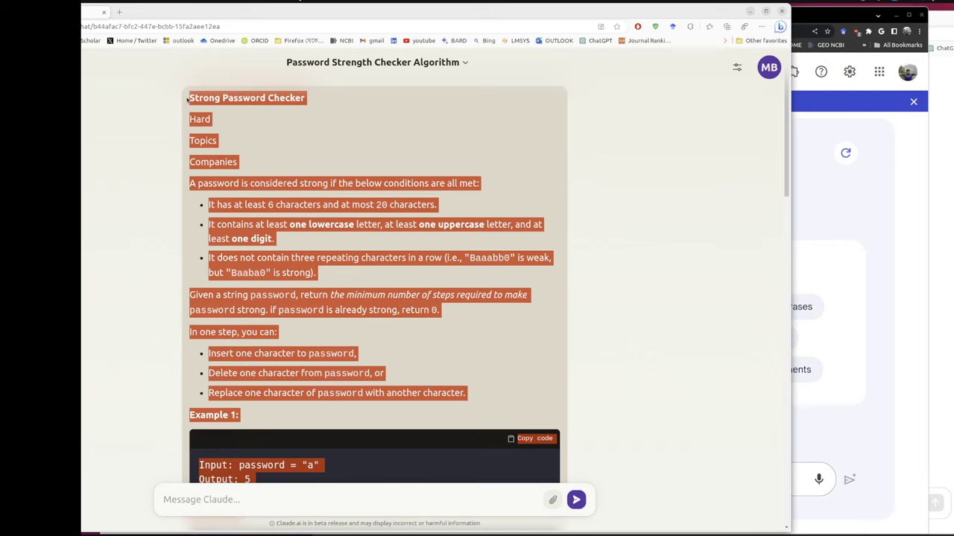
{"action": "right_click", "coordinate": [210, 129]}
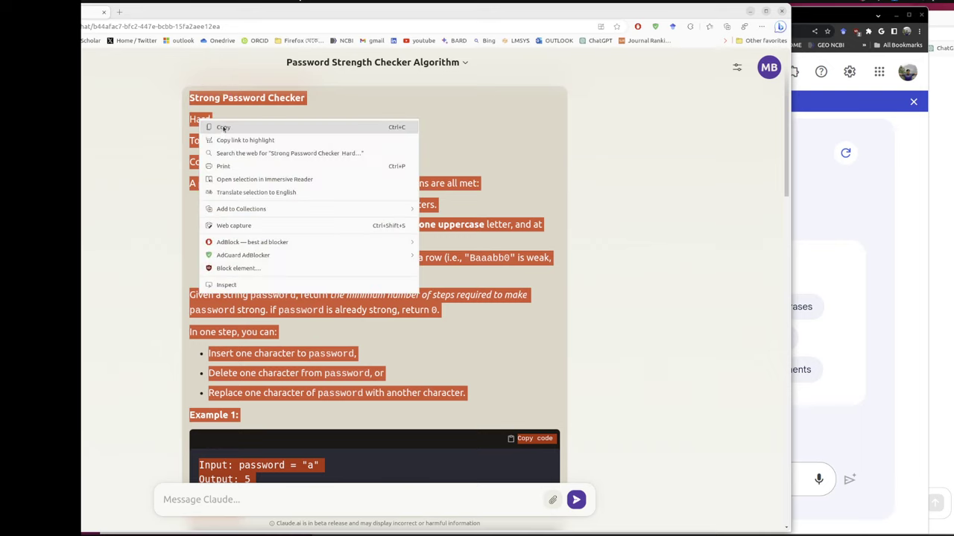
{"action": "left_click", "coordinate": [211, 128]}
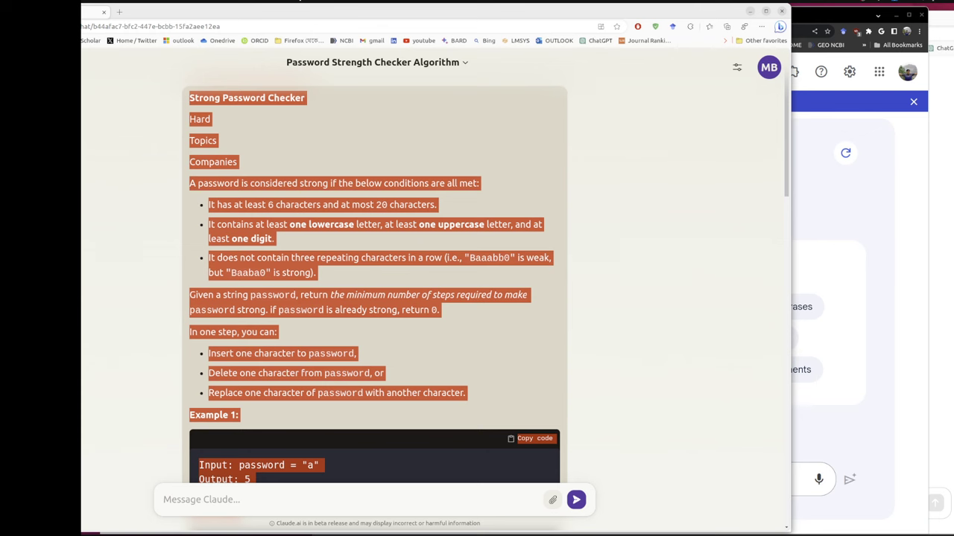
Step: Send the problem to Bard and copy the Python code it returns
{"action": "left_click", "coordinate": [854, 344]}
{"action": "left_click", "coordinate": [570, 484]}
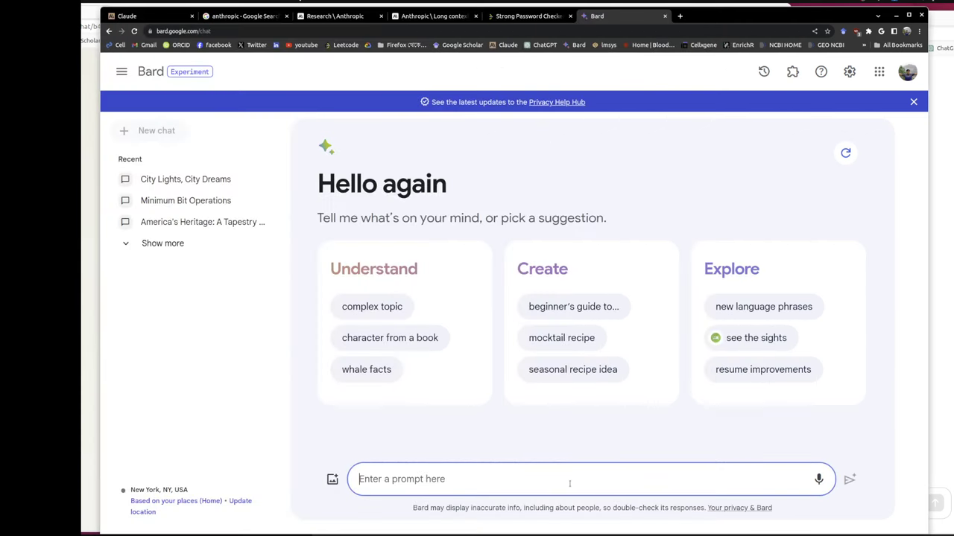
{"action": "key", "text": "ctrl+v"}
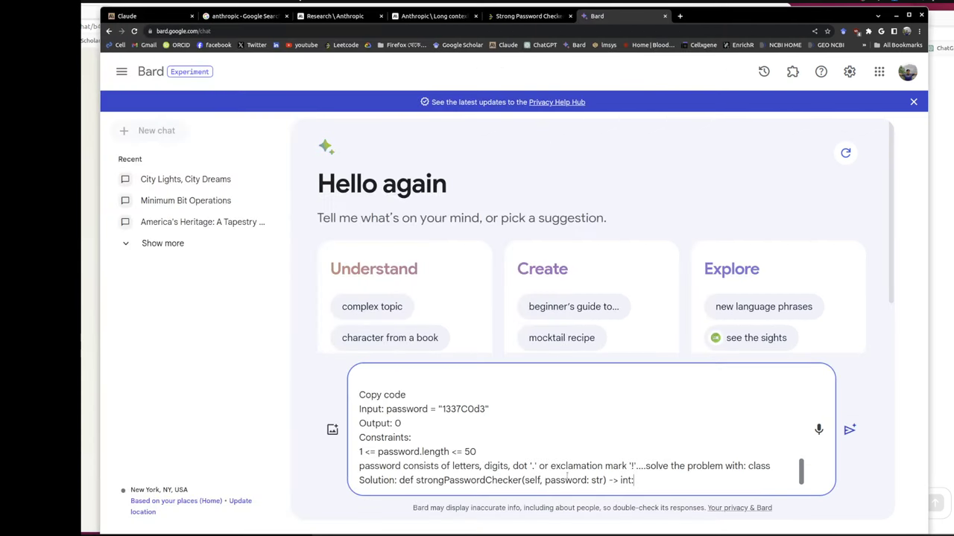
{"action": "key", "text": "Return"}
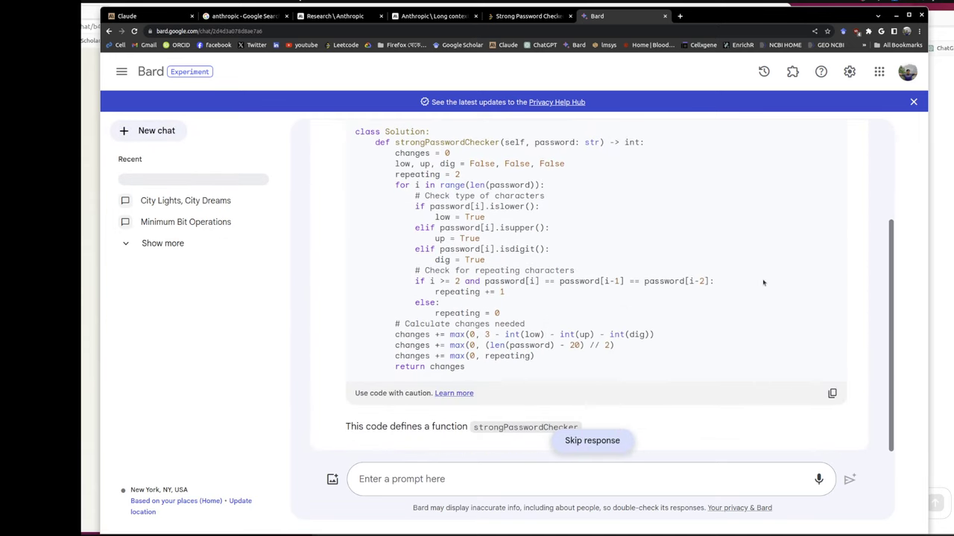
{"action": "left_click", "coordinate": [831, 393]}
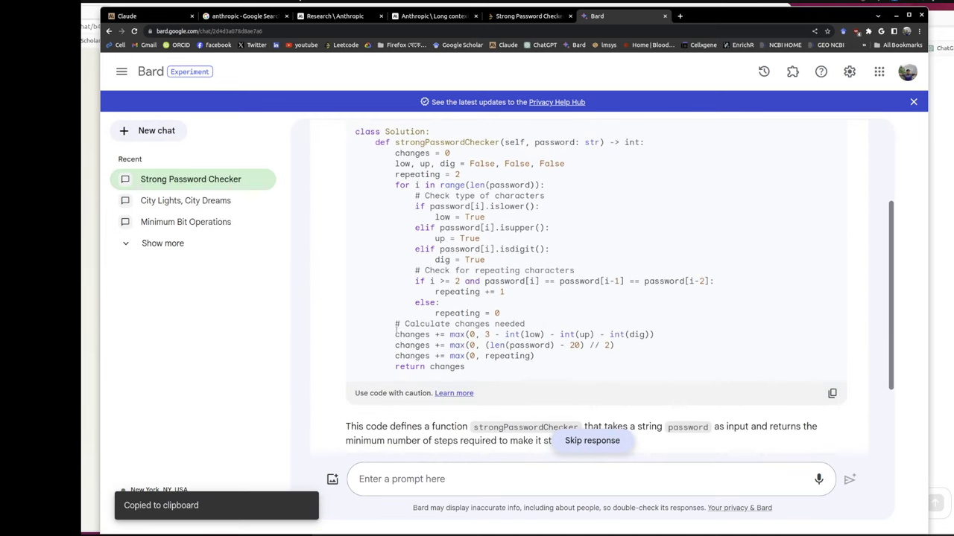
Step: Run Bard's code in the LeetCode editor, getting Wrong Answer on Case 3
{"action": "left_click", "coordinate": [533, 16]}
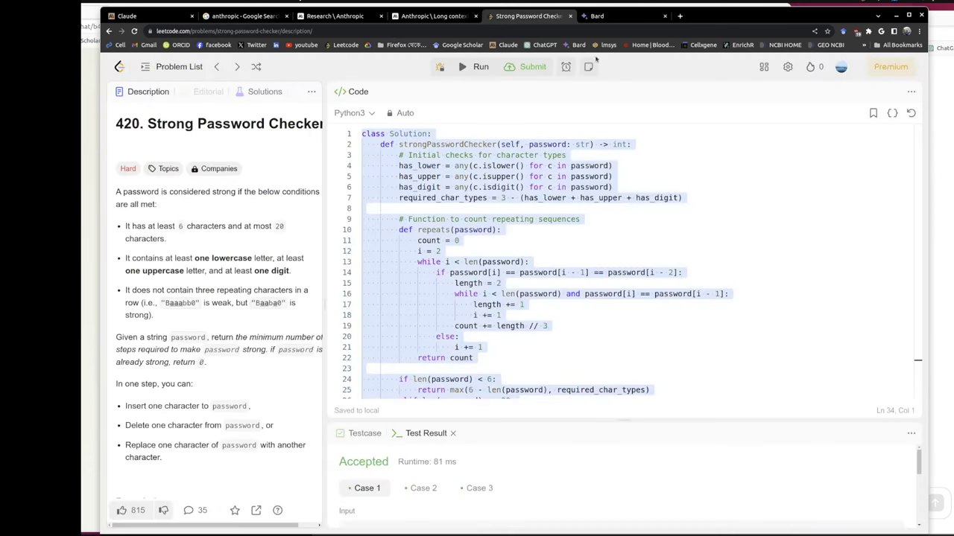
{"action": "key", "text": "ctrl+v"}
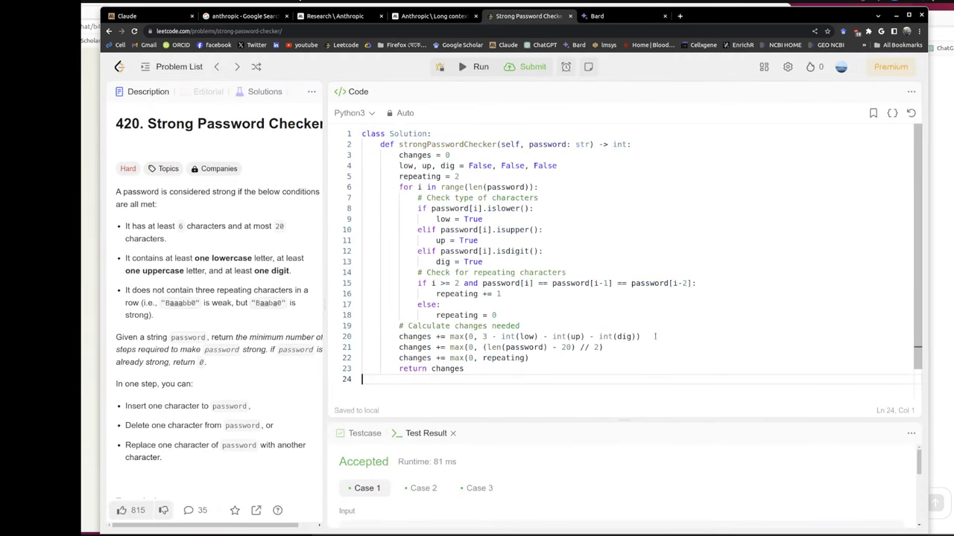
{"action": "key", "text": "ctrl+a"}
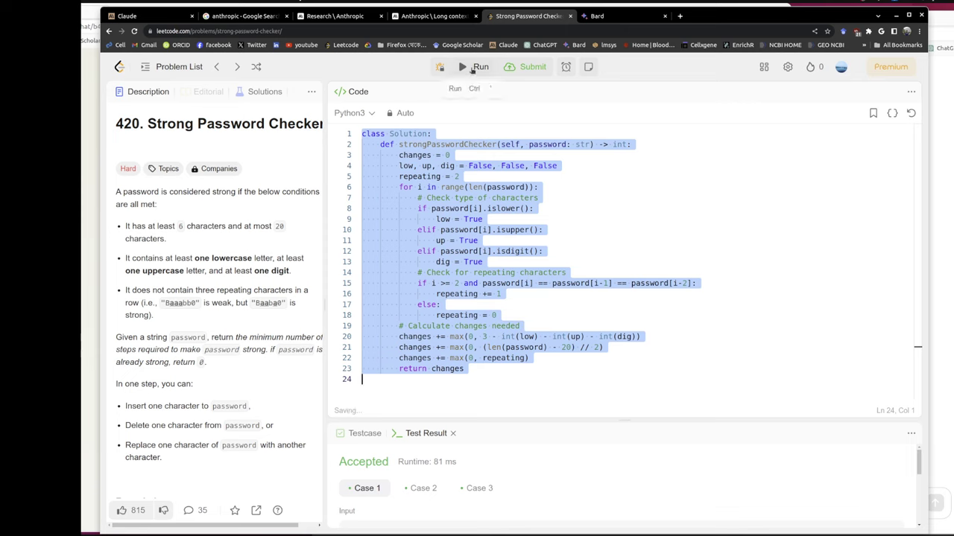
{"action": "left_click", "coordinate": [474, 68]}
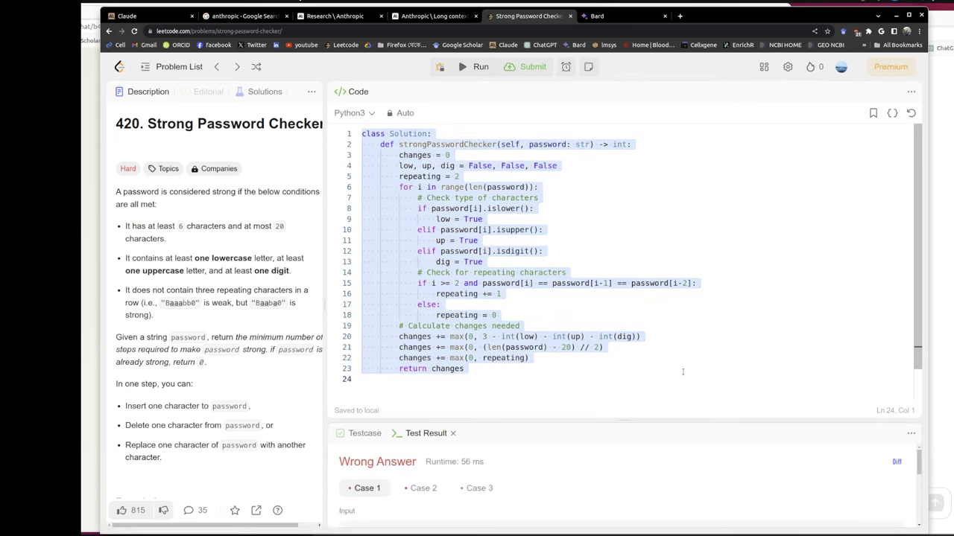
{"action": "left_click", "coordinate": [479, 488]}
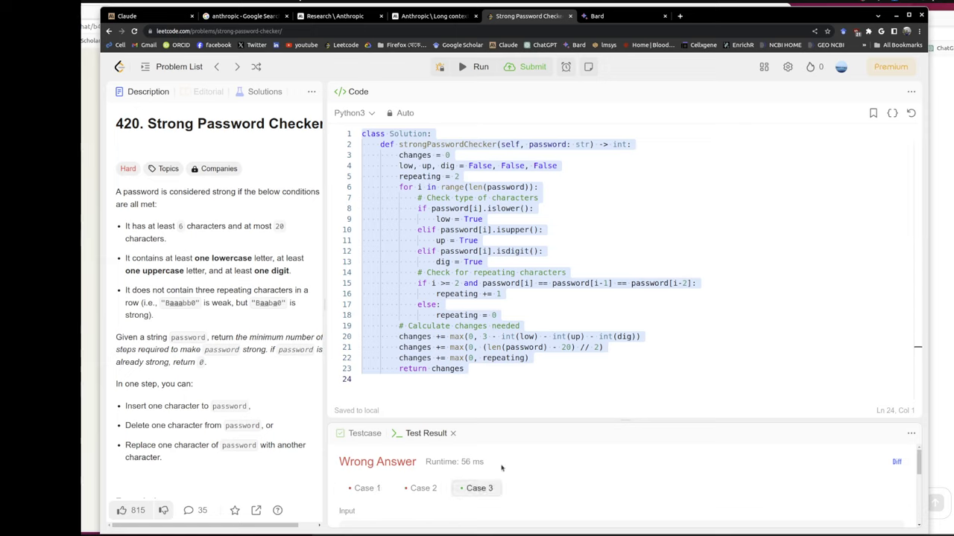
Step: Close the Bard tab and bring the Claude chat window back to the front
{"action": "left_click", "coordinate": [665, 16]}
{"action": "scroll", "coordinate": [211, 454], "scroll_direction": "down", "scroll_amount": 3}
{"action": "scroll", "coordinate": [211, 453], "scroll_direction": "down", "scroll_amount": 1}
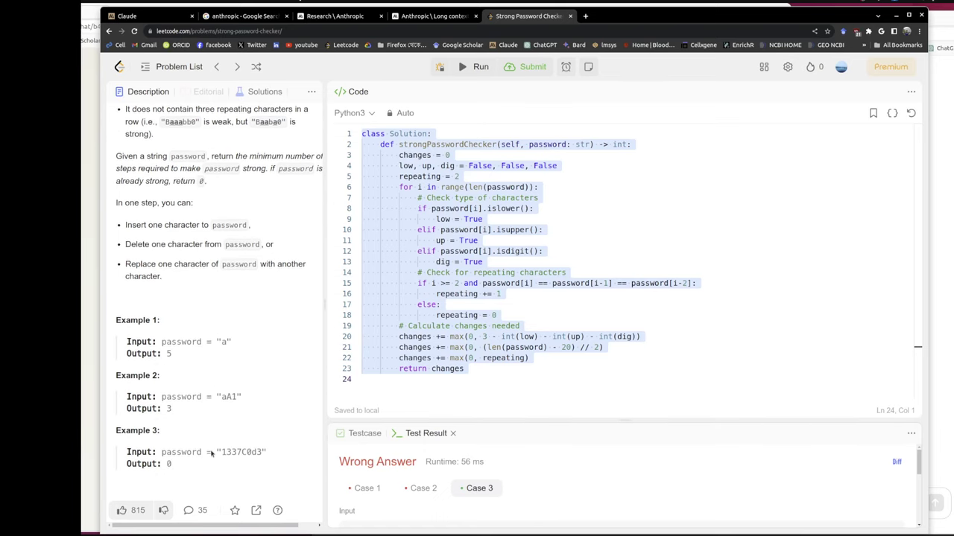
{"action": "scroll", "coordinate": [211, 454], "scroll_direction": "down", "scroll_amount": 1}
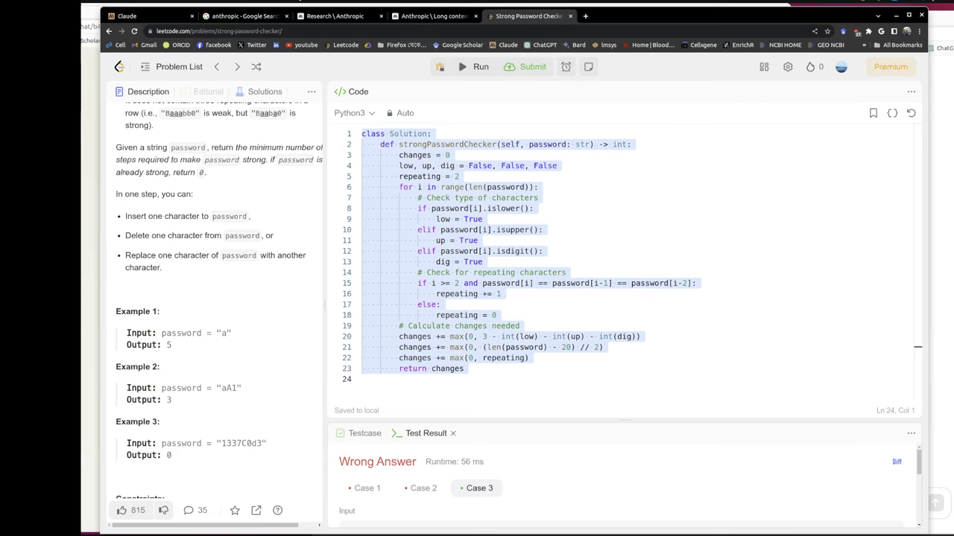
{"action": "key", "text": "alt+Tab"}
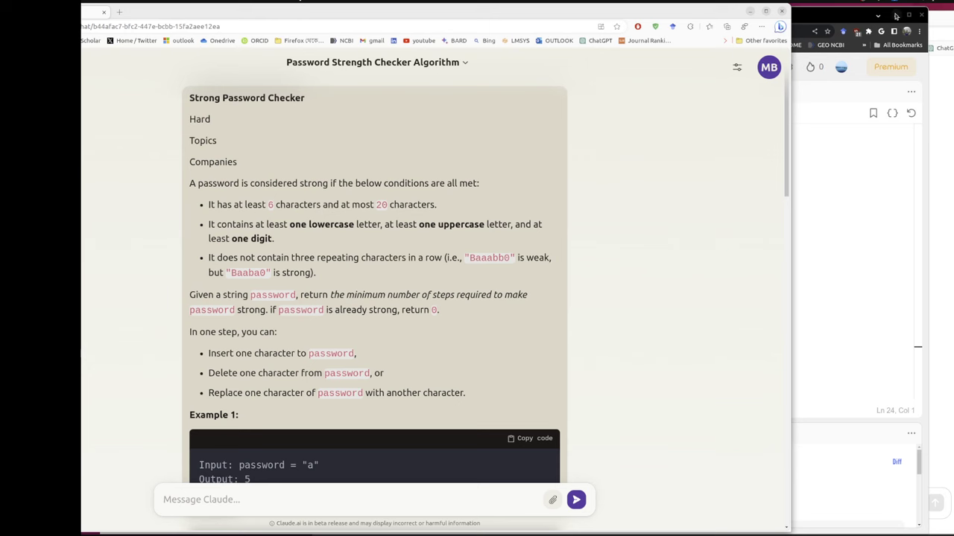
{"action": "left_click", "coordinate": [896, 15]}
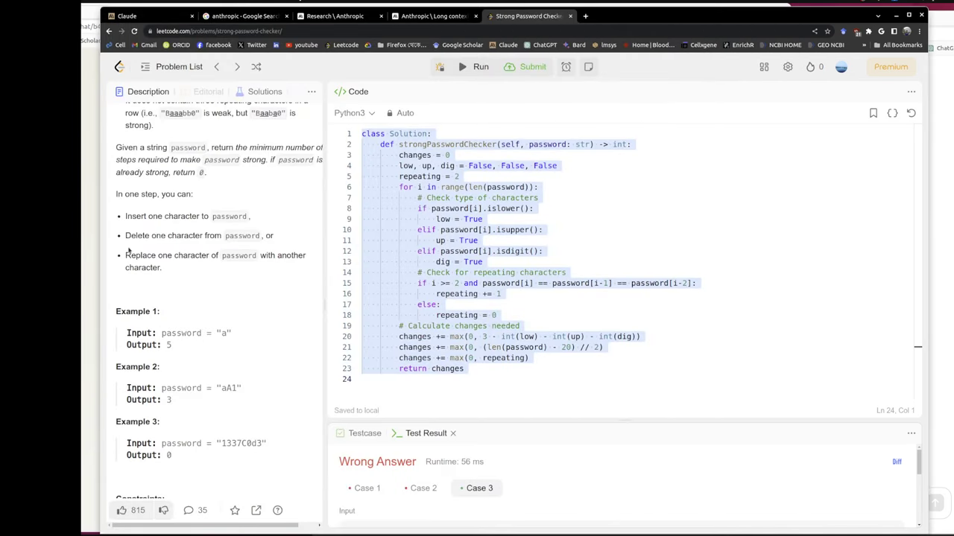
{"action": "key", "text": "alt+Tab"}
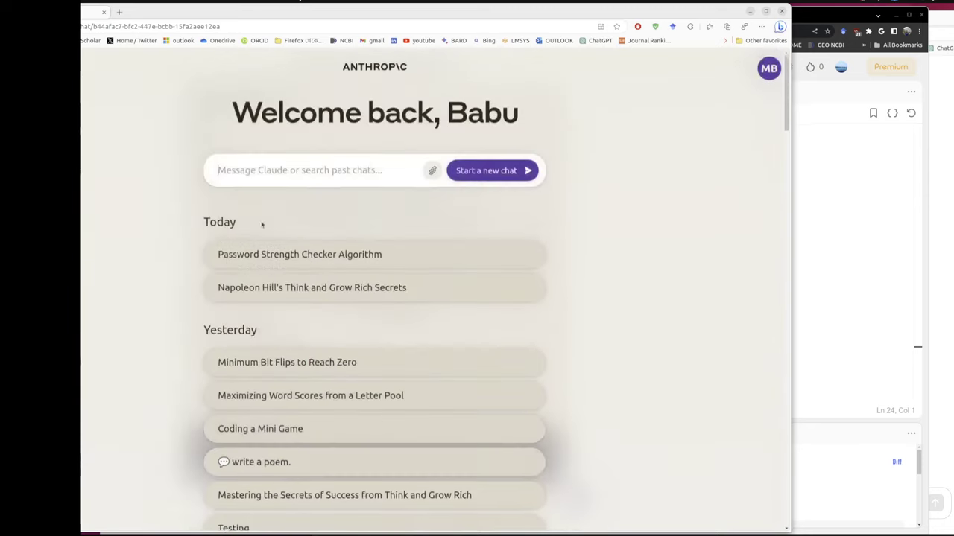
Step: Start a new Claude chat and type a request for a small kids' game running in Jupyter notebook
{"action": "left_click", "coordinate": [522, 170]}
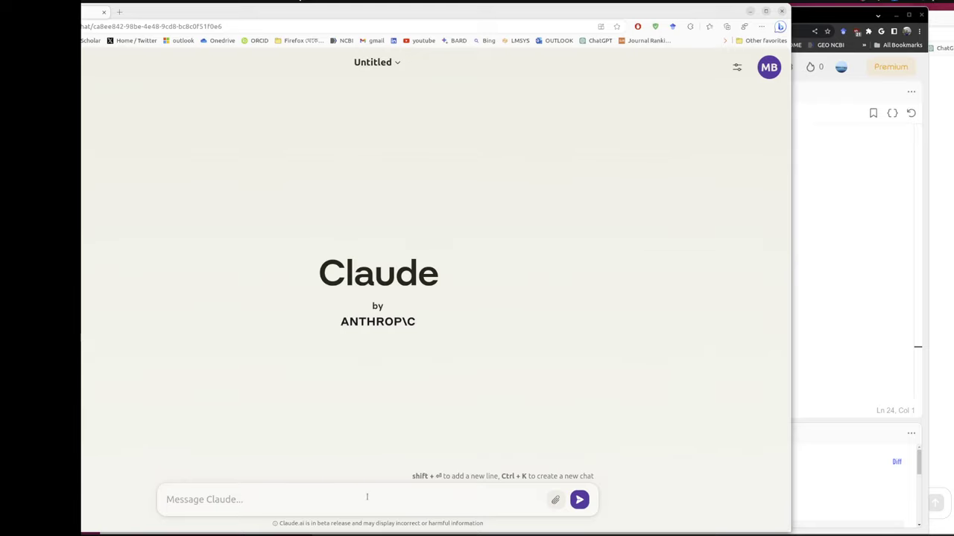
{"action": "type", "text": "Writ"}
{"action": "key", "text": "BackSpace"}
{"action": "key", "text": "BackSpace"}
{"action": "key", "text": "BackSpace"}
{"action": "key", "text": "BackSpace"}
{"action": "key", "text": "BackSpace"}
{"action": "key", "text": "BackSpace"}
{"action": "type", "text": "We nee"}
{"action": "type", "text": "d to wri"}
{"action": "type", "text": "te a smal"}
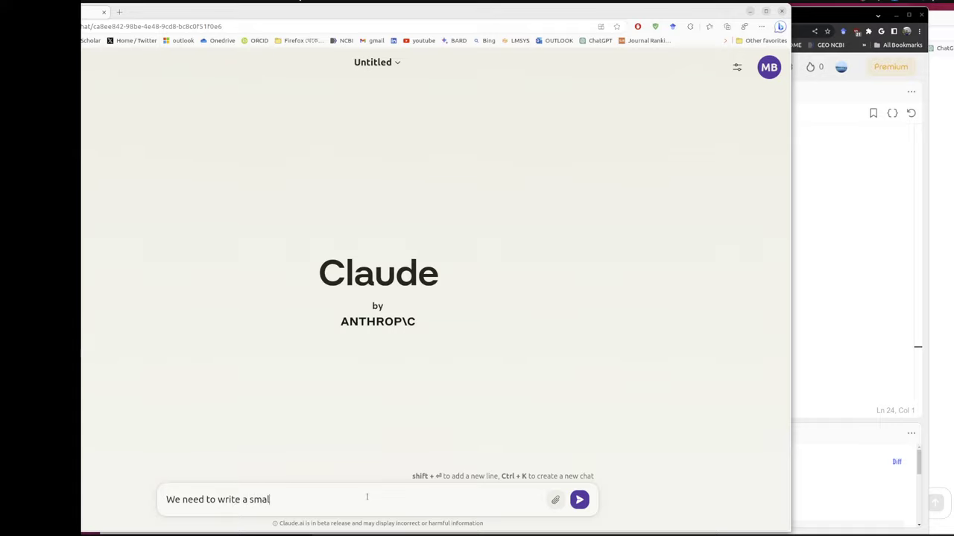
{"action": "key", "text": "BackSpace"}
{"action": "key", "text": "BackSpace"}
{"action": "type", "text": "game f"}
{"action": "type", "text": "or"}
{"action": "type", "text": "kid"}
{"action": "type", "text": "it"}
{"action": "type", "text": "oo"}
{"action": "key", "text": "BackSpace"}
{"action": "key", "text": "BackSpace"}
{"action": "key", "text": "BackSpace"}
{"action": "type", "text": "to "}
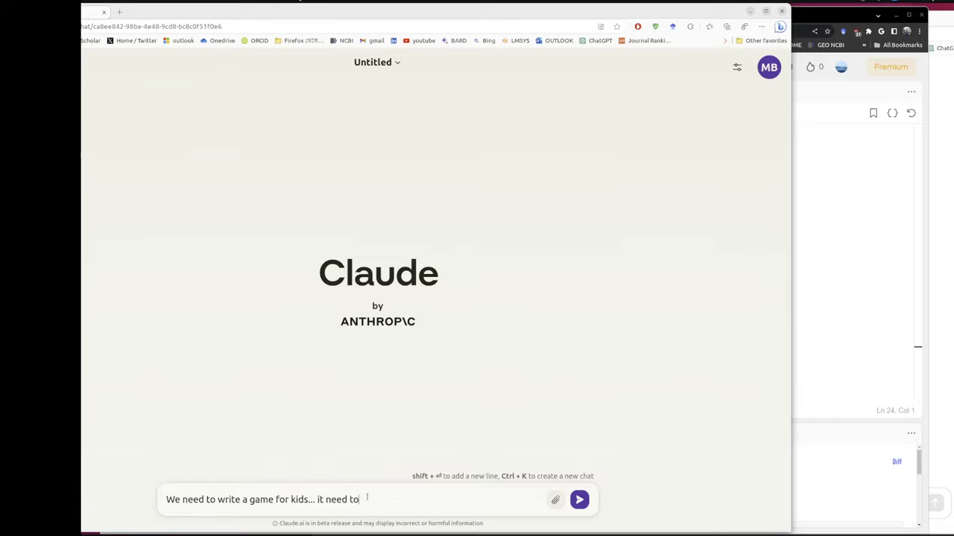
{"action": "type", "text": "run in jupy"}
{"action": "type", "text": "ter "}
{"action": "type", "text": "notebook..."}
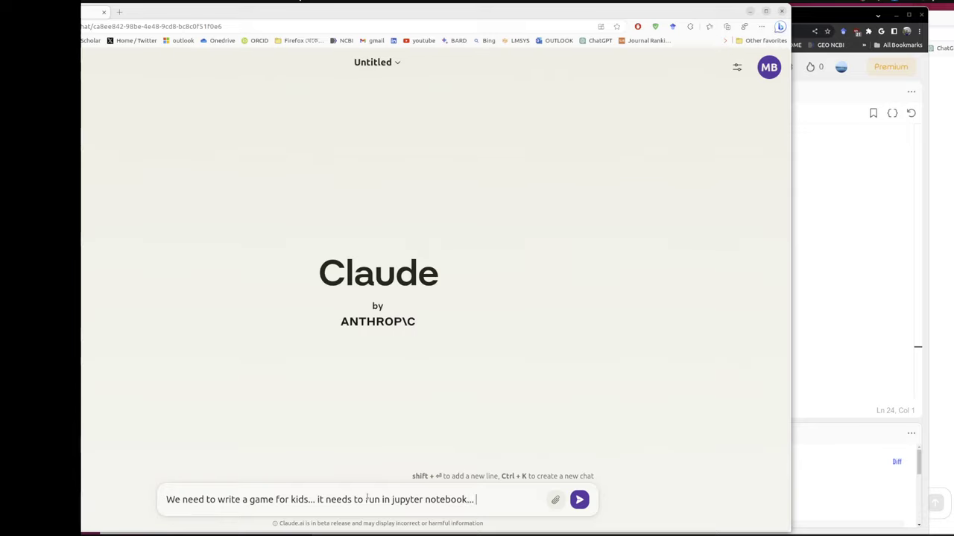
{"action": "type", "text": " write th"}
{"action": "type", "text": "e cod"}
{"action": "key", "text": "BackSpace"}
{"action": "key", "text": "BackSpace"}
{"action": "type", "text": "omplete "}
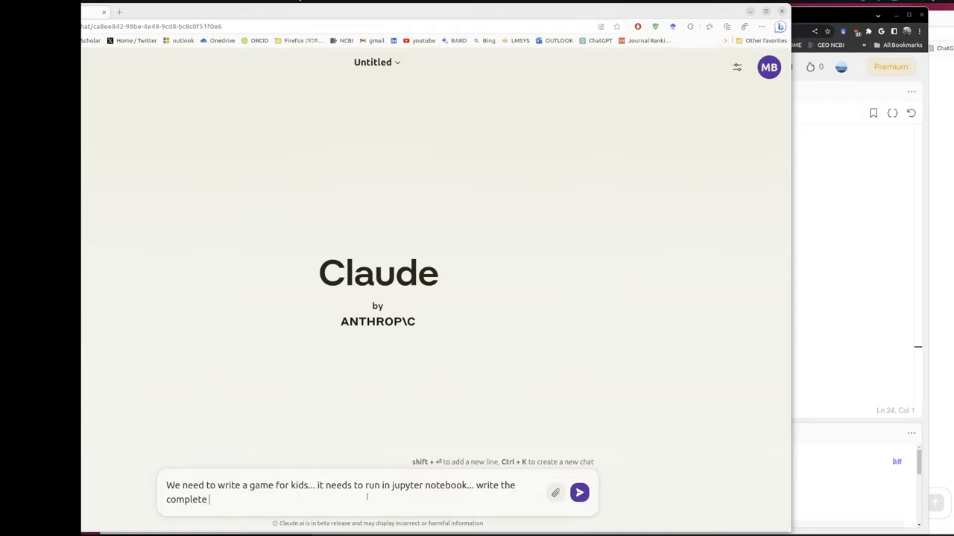
{"action": "type", "text": "code to buil"}
Step: Finish the prompt asking for the complete game code and send it to Claude
{"action": "type", "text": "d "}
{"action": "type", "text": "the game"}
{"action": "key", "text": "ctrl+a"}
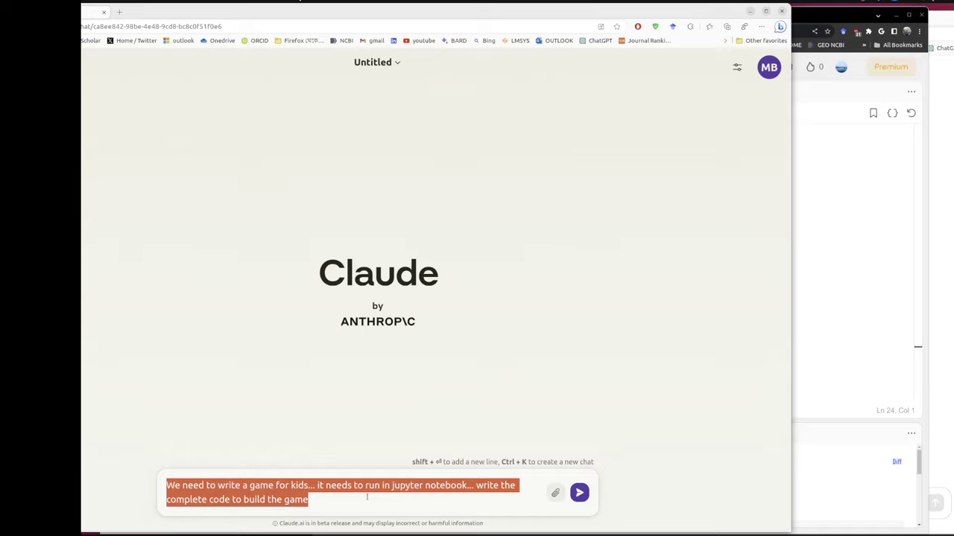
{"action": "key", "text": "Return"}
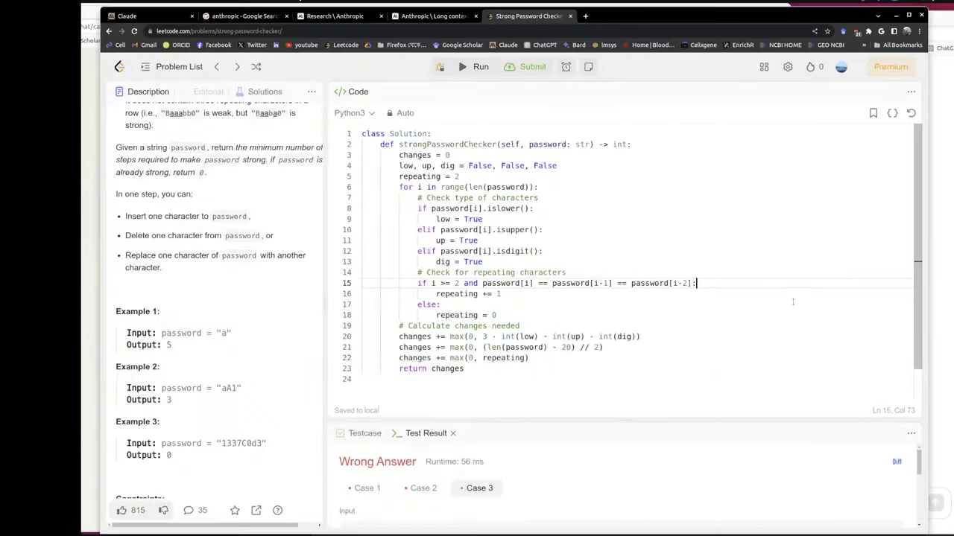
{"action": "left_click", "coordinate": [842, 270]}
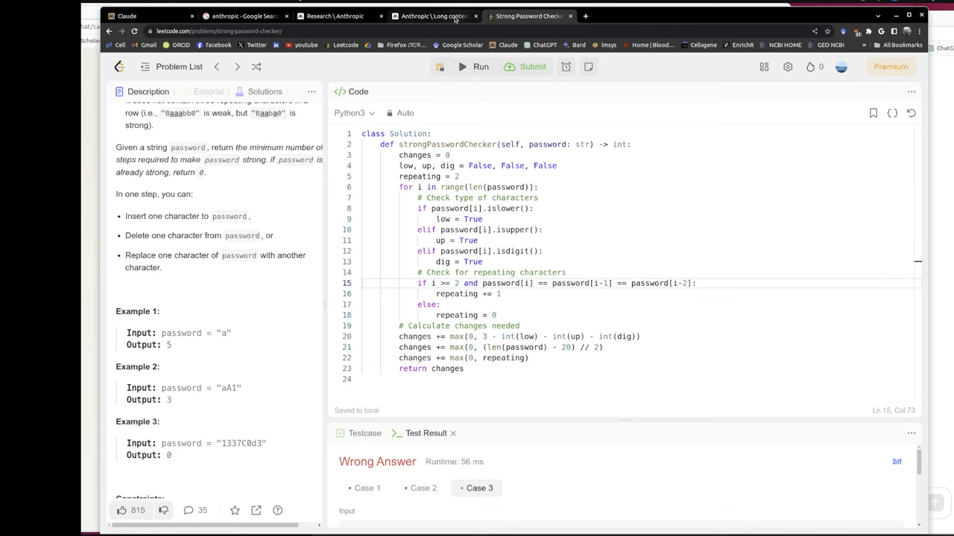
Step: Close the LeetCode tab and send the kids' Jupyter game request in a new ChatGPT chat
{"action": "left_click", "coordinate": [570, 16]}
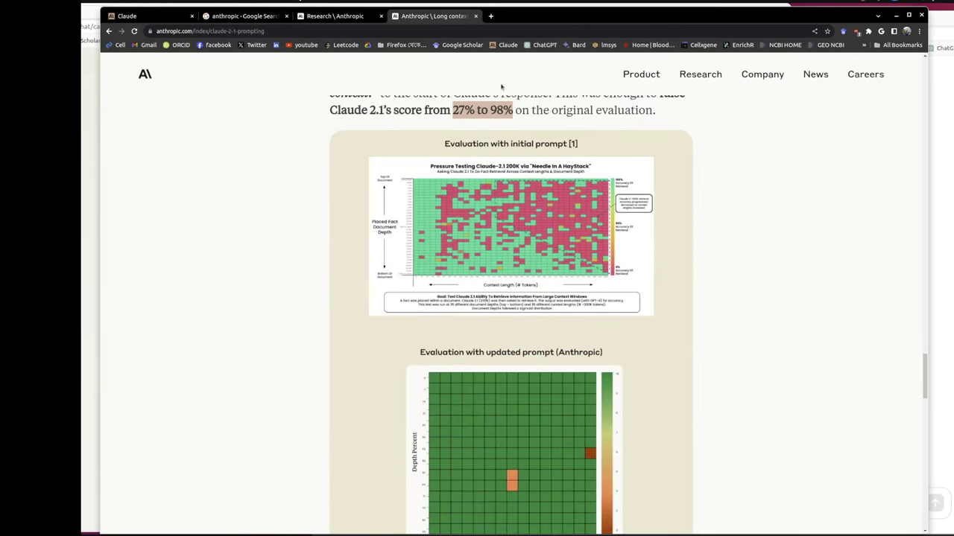
{"action": "left_click", "coordinate": [938, 215]}
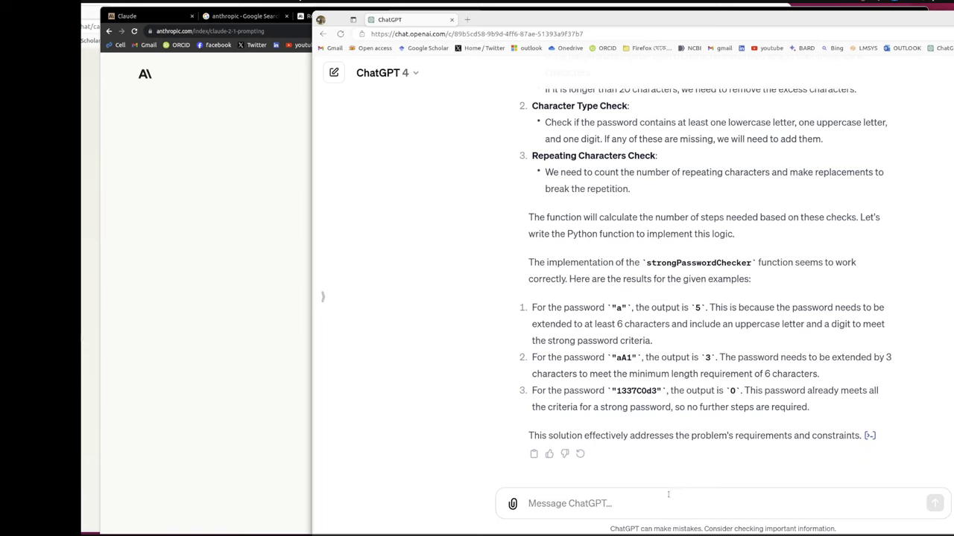
{"action": "left_click", "coordinate": [380, 72]}
{"action": "left_click", "coordinate": [566, 102]}
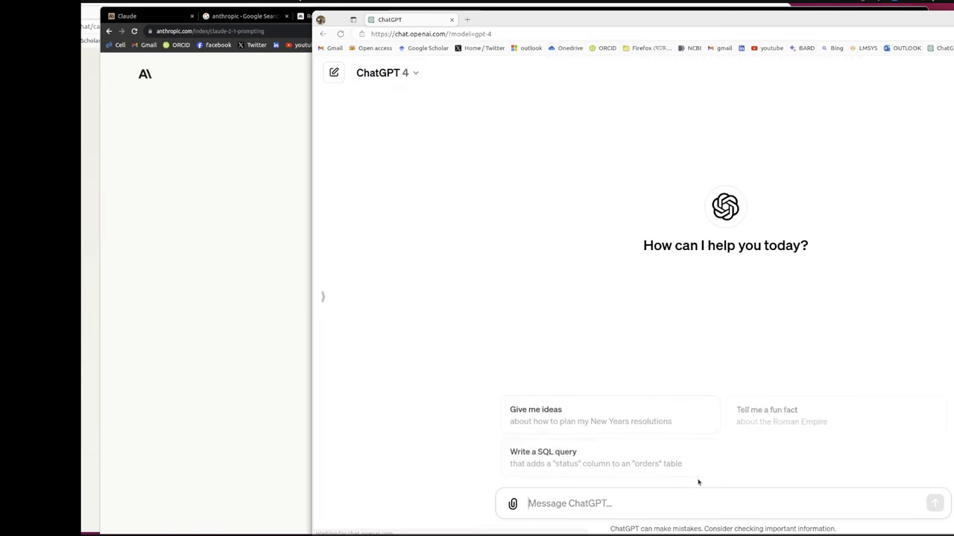
{"action": "type", "text": "We need to write a game for kids... it needs to run in jupyter notebook... write the complete code to build the game"}
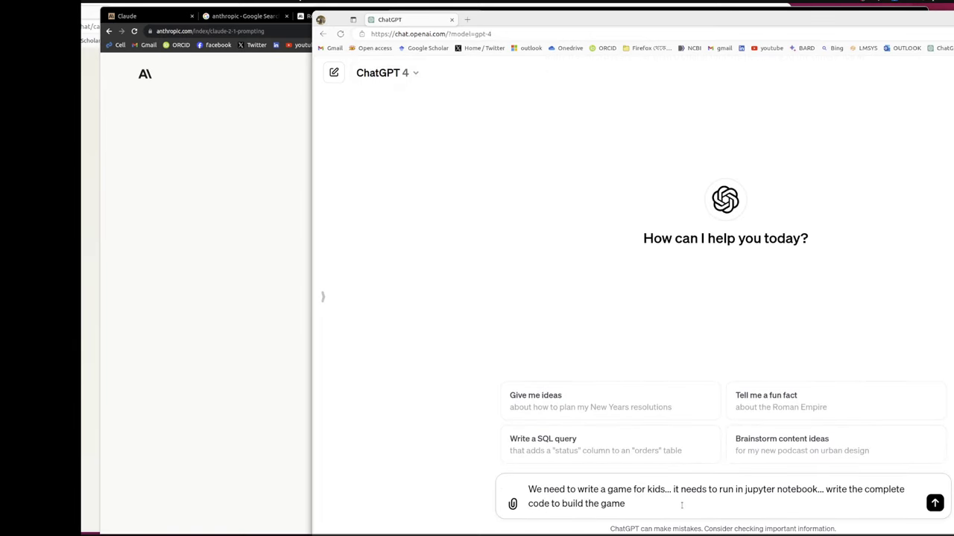
{"action": "key", "text": "Return"}
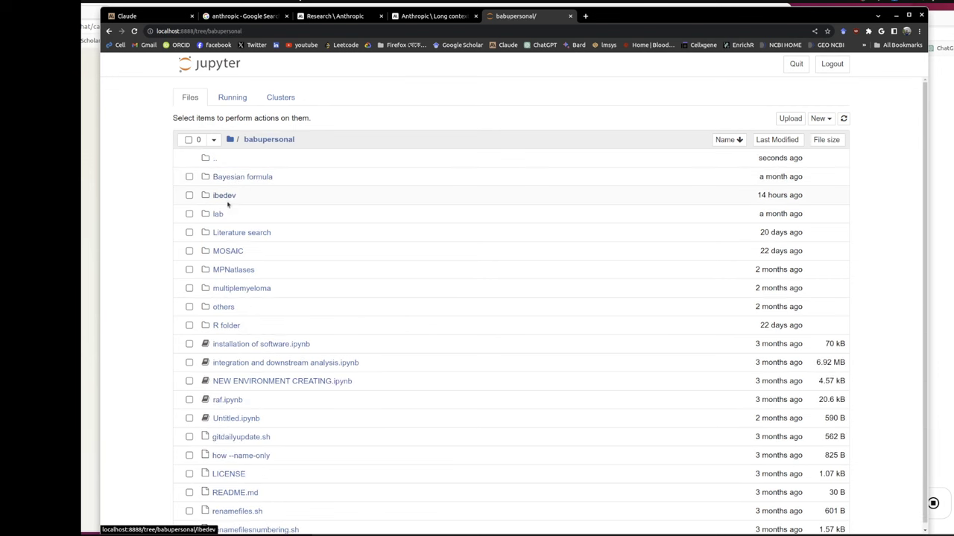
Step: Create a new notebook, Untitled3, inside the babupersonal > ibedev folder
{"action": "left_click", "coordinate": [570, 15]}
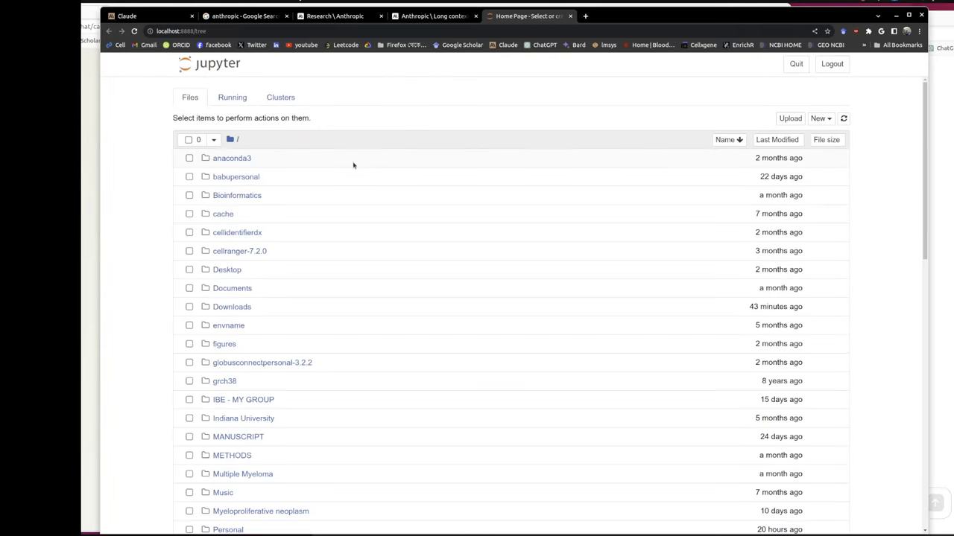
{"action": "left_click", "coordinate": [251, 178]}
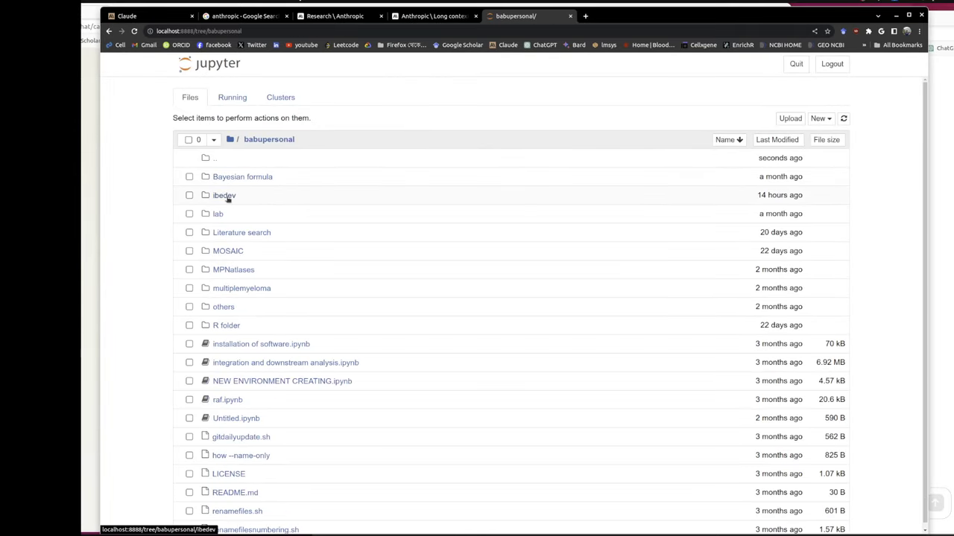
{"action": "left_click", "coordinate": [228, 195]}
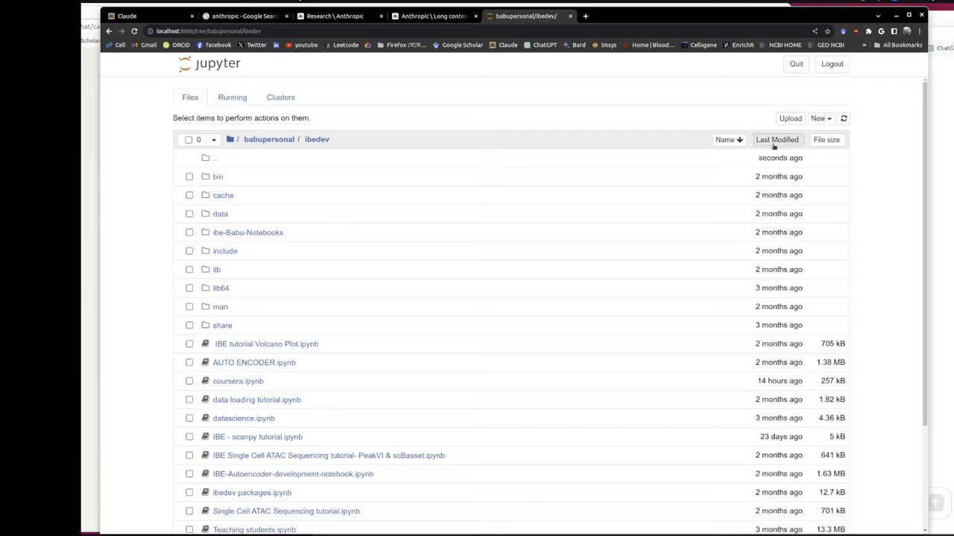
{"action": "left_click", "coordinate": [817, 124]}
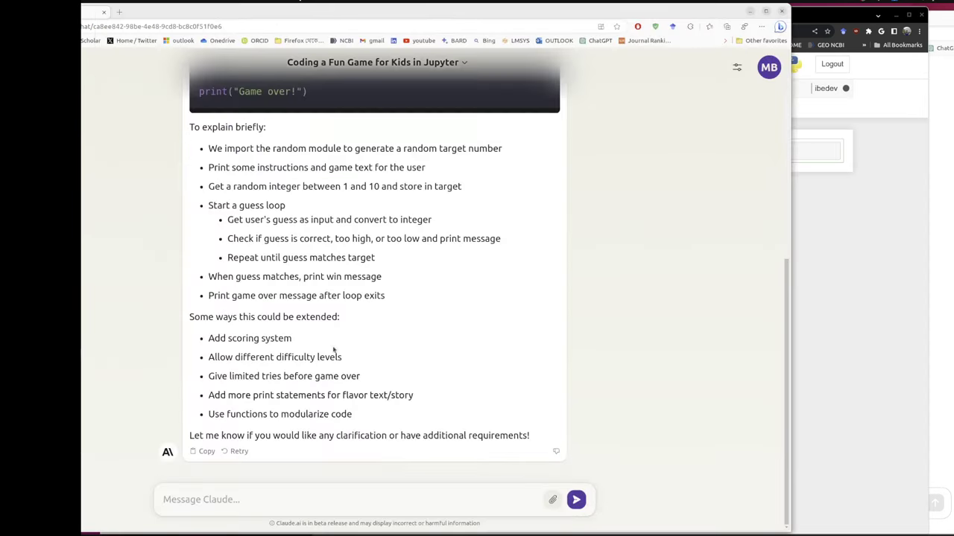
{"action": "scroll", "coordinate": [474, 187], "scroll_direction": "up", "scroll_amount": 3}
{"action": "scroll", "coordinate": [473, 187], "scroll_direction": "up", "scroll_amount": 2}
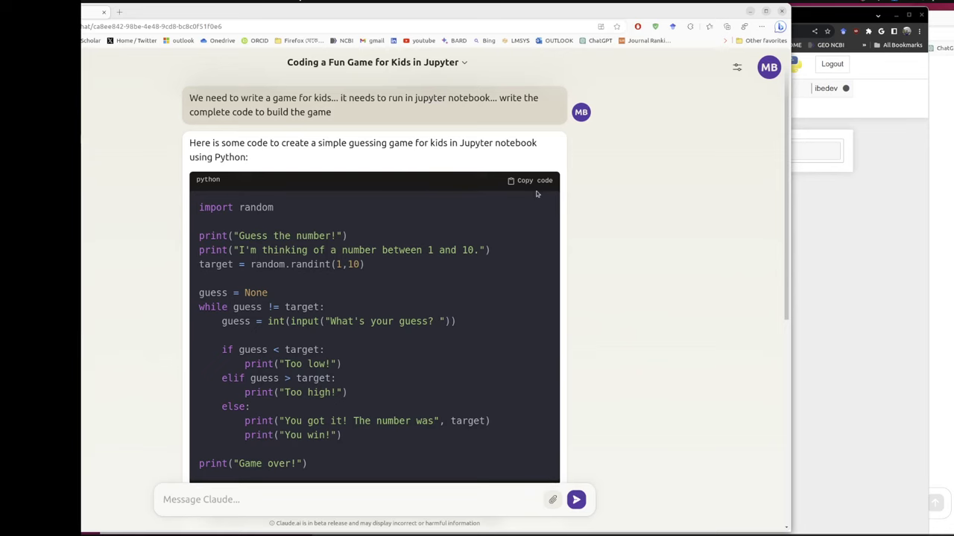
{"action": "left_click", "coordinate": [800, 89]}
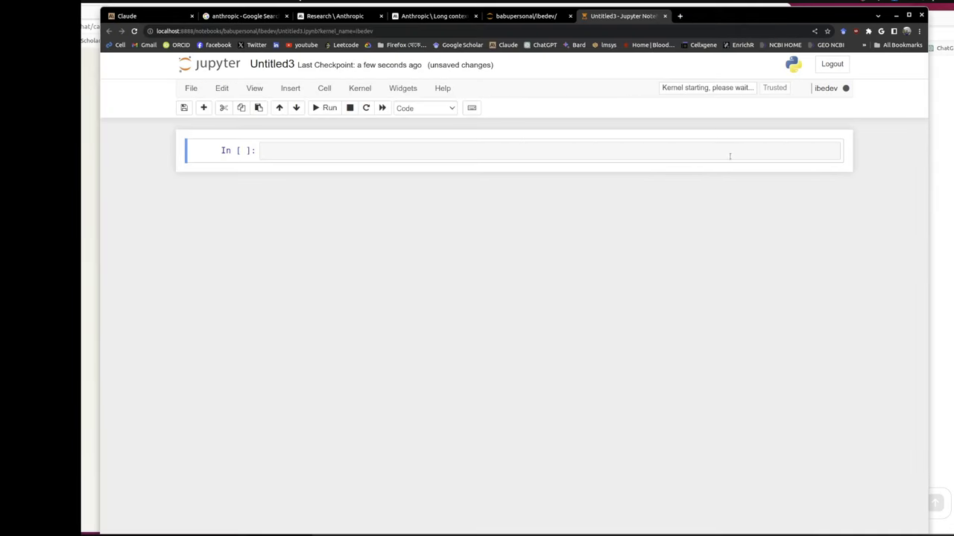
Step: Put a #Claude comment and Claude's pasted guessing game code in the first cell
{"action": "left_click", "coordinate": [723, 153]}
{"action": "type", "text": "#C"}
{"action": "type", "text": "laude"}
{"action": "key", "text": "Return"}
{"action": "type", "text": "import random  print(\"Guess the number!\") print(\"I'm thinking of a number between 1 and 10.\") target = random.randint(1,10)  guess = None while guess != target:     guess = int(input(\"What's your guess? \"))      if guess < target:         print(\"Too low!\")     elif guess > target:         print(\"Too high!\")     else:         print(\"You got it! The number was\", target)         print(\"You win!\")  print(\"Game over!\")"}
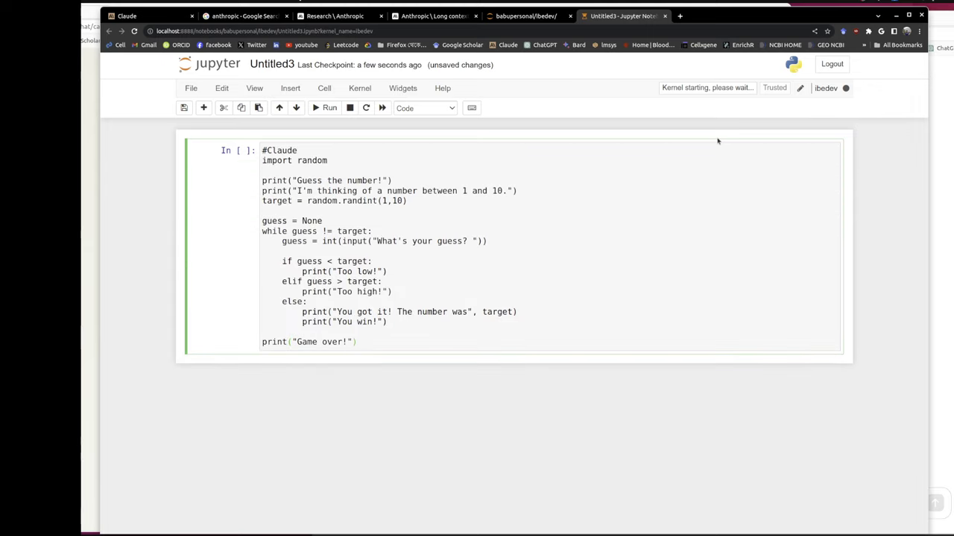
{"action": "key", "text": "ctrl+a"}
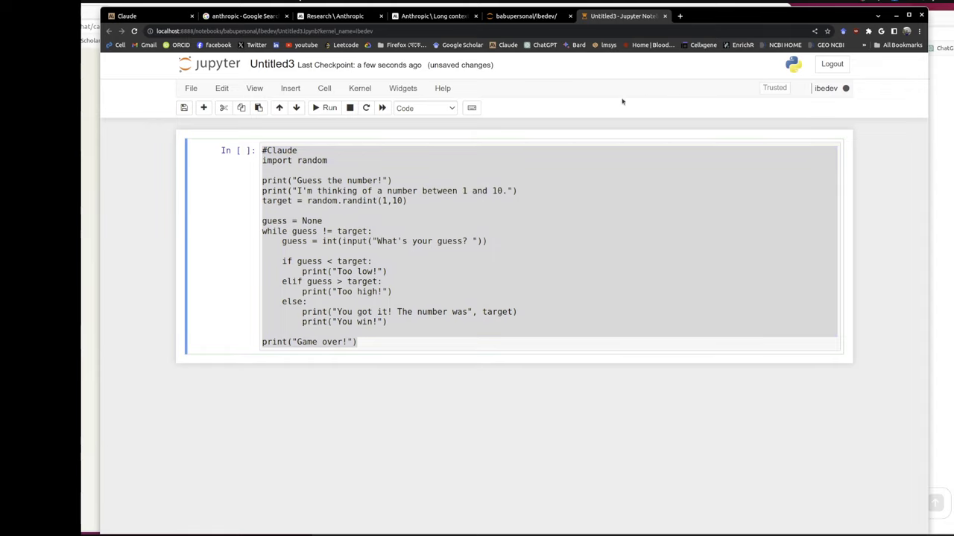
{"action": "left_click", "coordinate": [134, 31]}
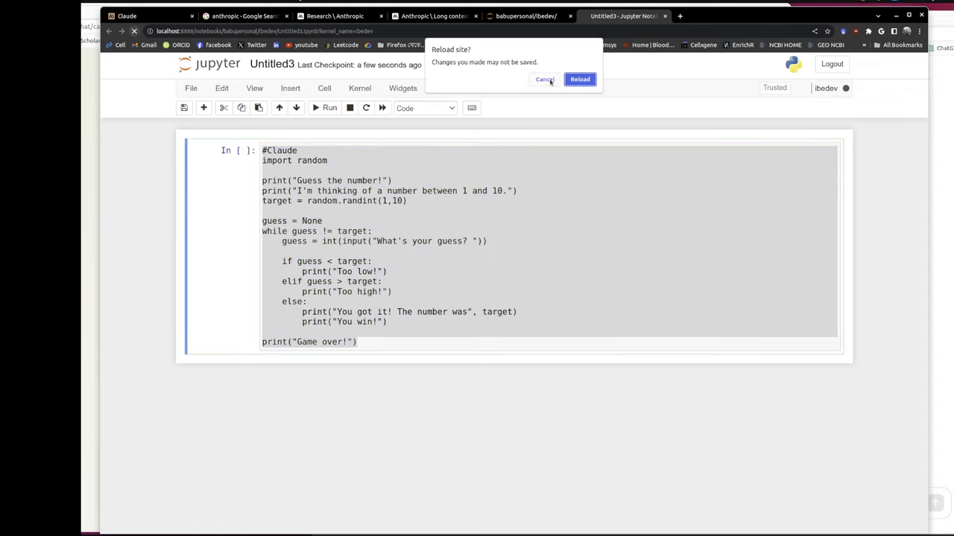
{"action": "left_click", "coordinate": [579, 79]}
Step: Run Claude's guessing game cell, guessing 7 (too low) then 10 to win
{"action": "key", "text": "ctrl+a"}
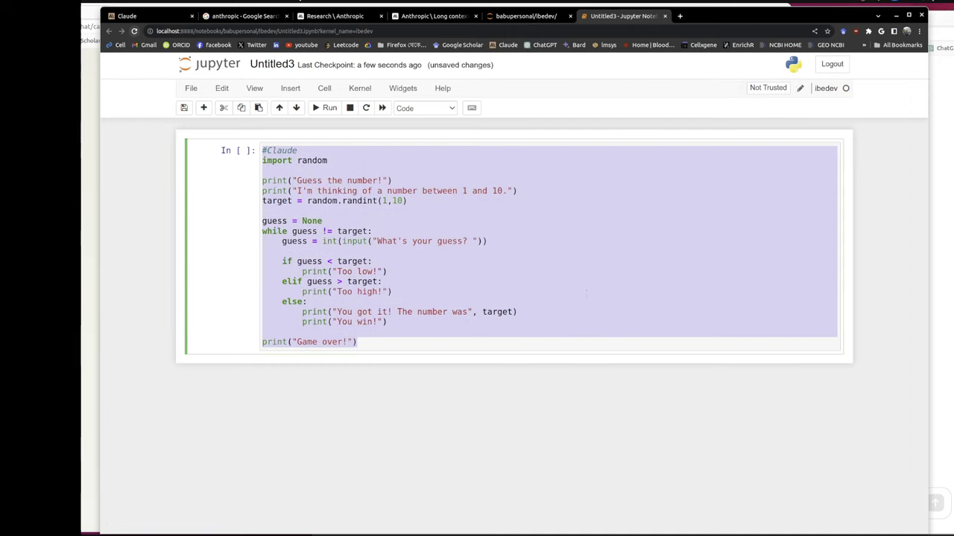
{"action": "key", "text": "ctrl+Return"}
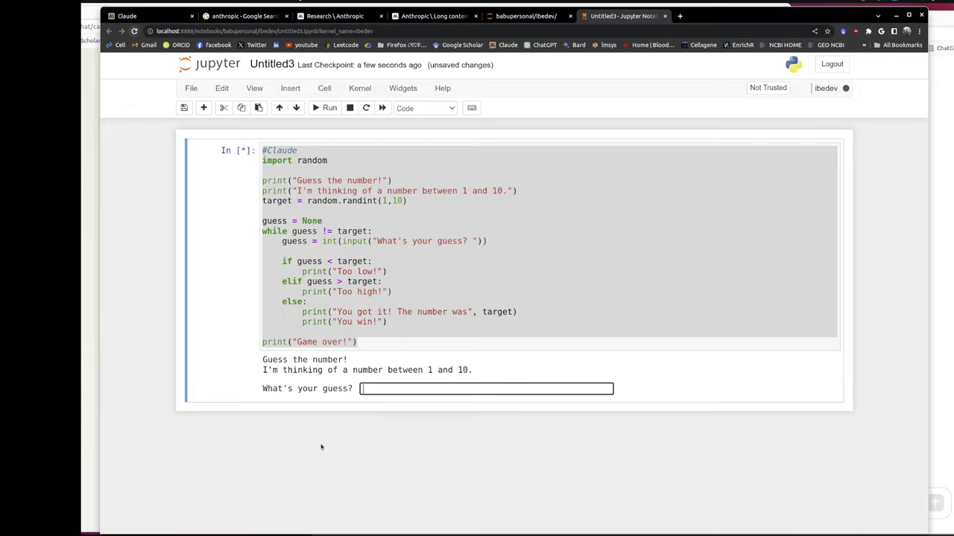
{"action": "type", "text": "7"}
{"action": "key", "text": "Return"}
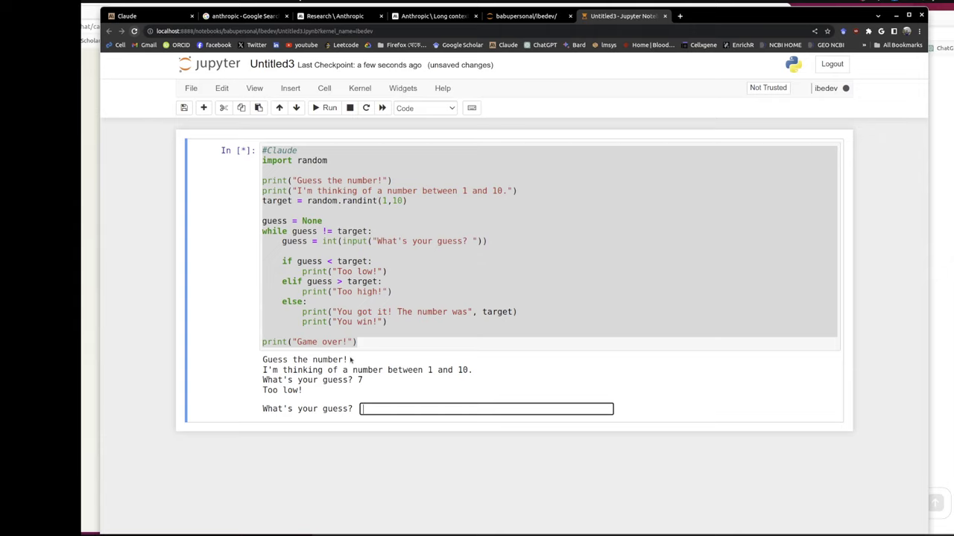
{"action": "type", "text": "10"}
{"action": "key", "text": "Return"}
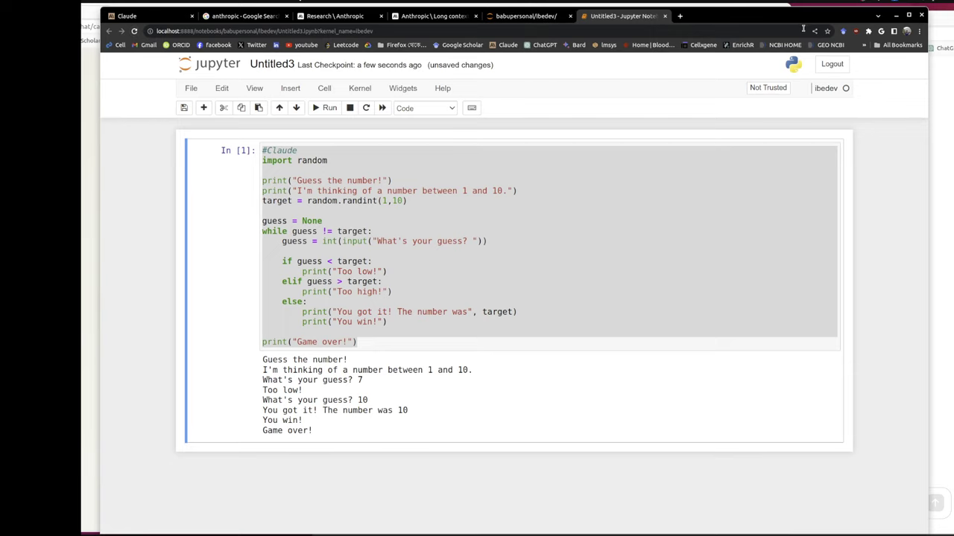
Step: Copy ChatGPT's quiz game code from the ChatGPT window
{"action": "left_click", "coordinate": [952, 233]}
{"action": "scroll", "coordinate": [848, 258], "scroll_direction": "up", "scroll_amount": 3}
{"action": "scroll", "coordinate": [848, 258], "scroll_direction": "up", "scroll_amount": 3}
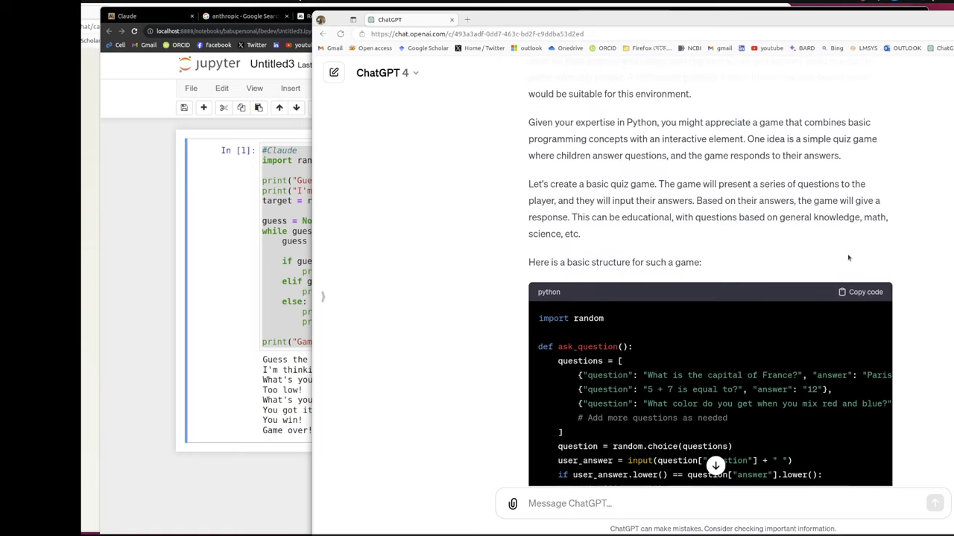
{"action": "left_click", "coordinate": [864, 292]}
{"action": "key", "text": "alt+Tab"}
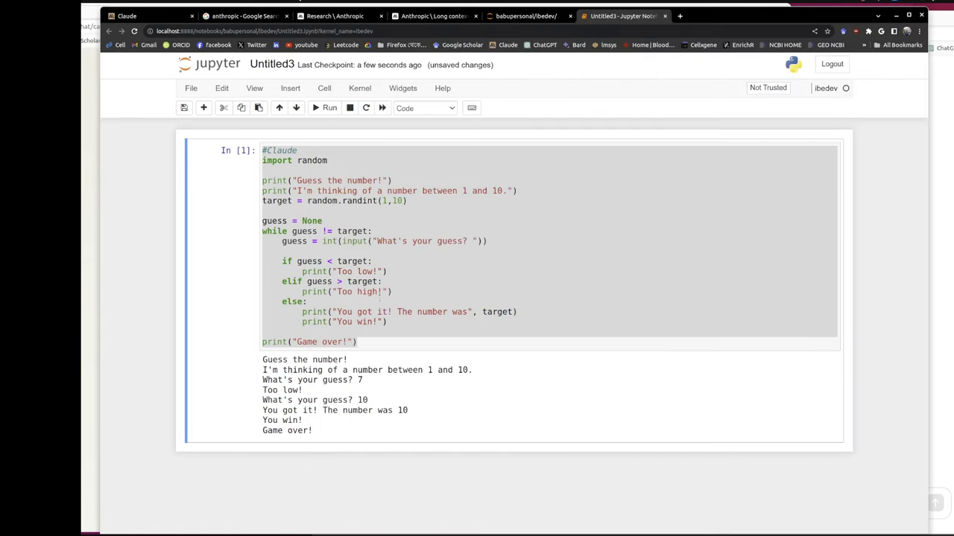
Step: Add a new cell with a ChatGPT comment and the pasted quiz game code
{"action": "left_click", "coordinate": [380, 296]}
{"action": "left_click", "coordinate": [204, 108]}
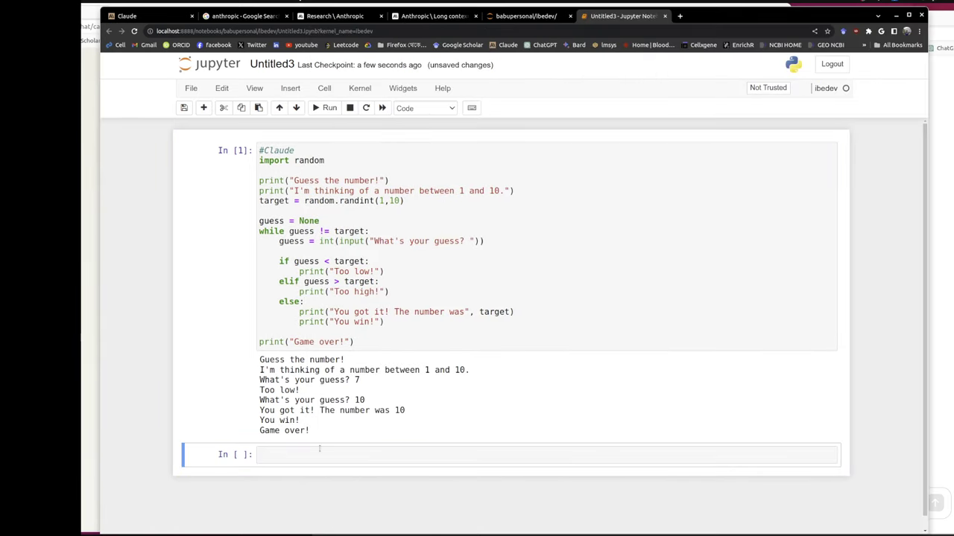
{"action": "left_click", "coordinate": [319, 450]}
{"action": "type", "text": "hatgpt4"}
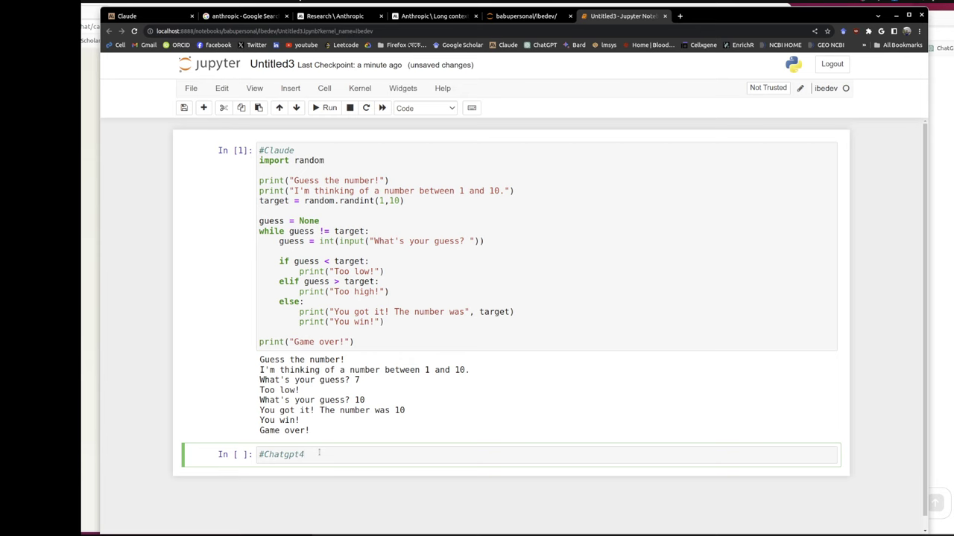
{"action": "key", "text": "Return"}
{"action": "type", "text": "import random  def ask_question():     questions = [         {\"question\": \"What is the capital of France?\", \"answer\": \"Paris\"},         {\"question\": \"5 + 7 is equal to?\", \"answer\": \"12\"},         {\"question\": \"What color do you get when you mix red and blue?\", \"answer\": \"Purple\"},         # Add more questions as needed     ]     question = random.choice(questions)     user_answer = input(question[\"question\"] + \" \")     if user_answer.lower() == question[\"answer\"].lower():         print(\"Correct!\")     else:         print(\"Incorrect, the answer is \" + question[\"answer\"])  def play_game():     rounds = 3  # Number of questions to ask     for _ in range(rounds):         ask_question()         print(\"\\n\")  play_game()"}
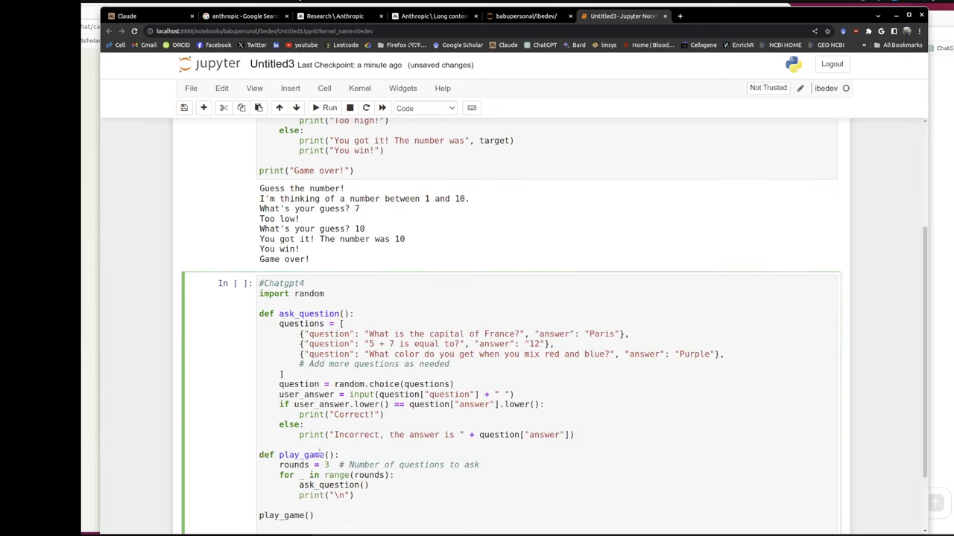
{"action": "scroll", "coordinate": [306, 429], "scroll_direction": "down", "scroll_amount": 2}
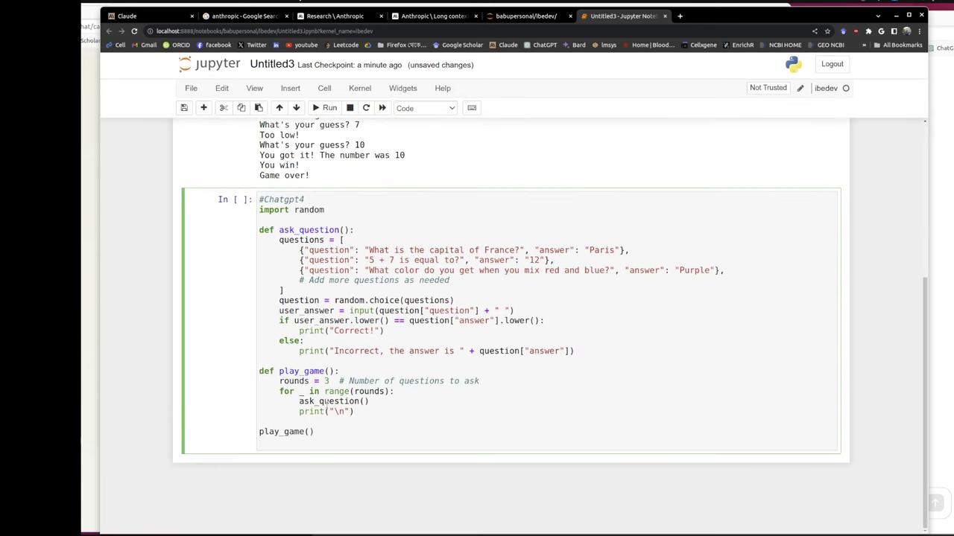
Step: Run the quiz cell, answering paris, 12 and paris correctly
{"action": "key", "text": "ctrl+a"}
{"action": "key", "text": "shift+Return"}
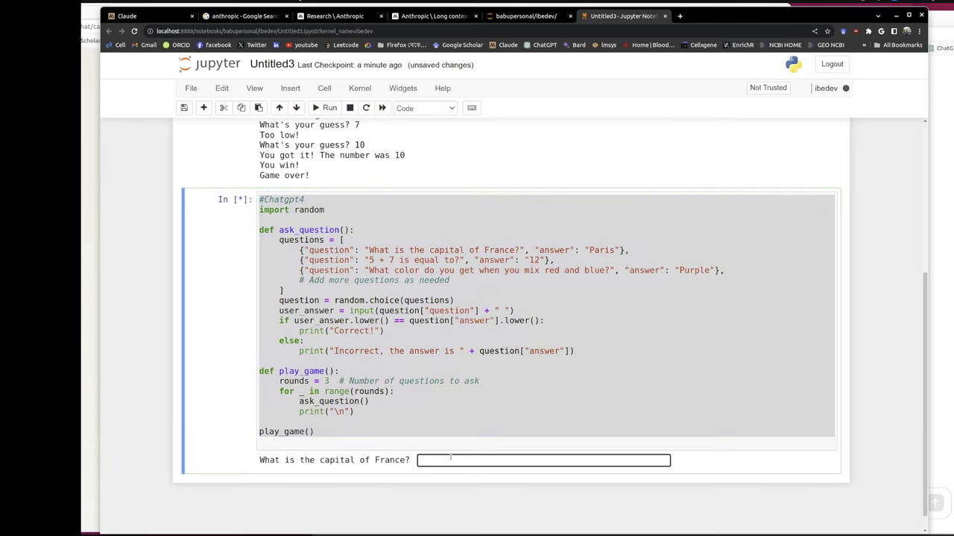
{"action": "type", "text": "patt"}
{"action": "type", "text": "s"}
{"action": "key", "text": "Return"}
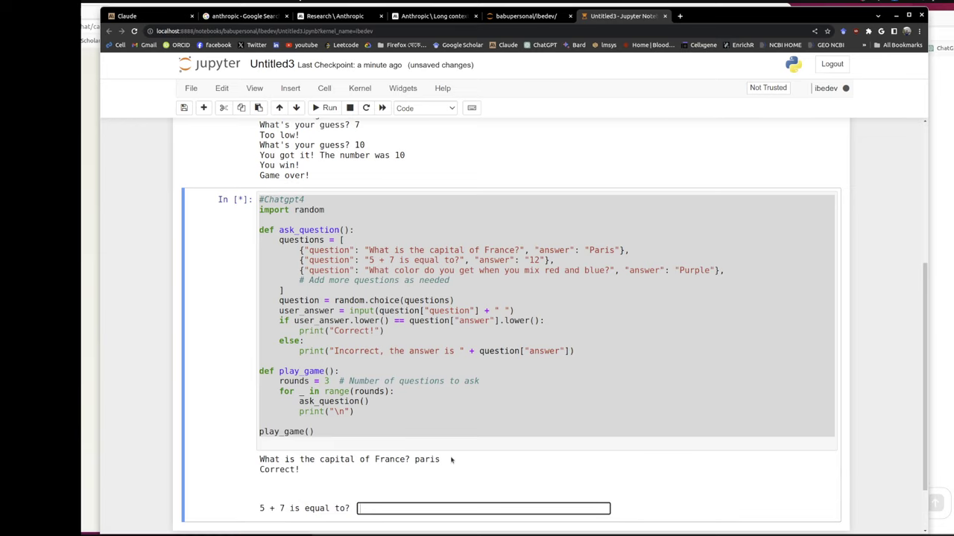
{"action": "scroll", "coordinate": [451, 460], "scroll_direction": "down", "scroll_amount": 2}
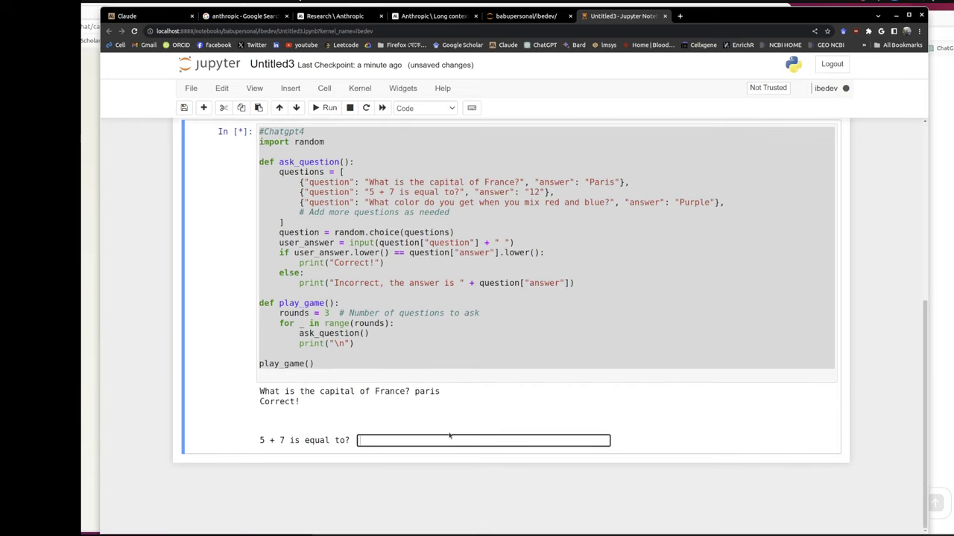
{"action": "type", "text": "12"}
{"action": "key", "text": "Return"}
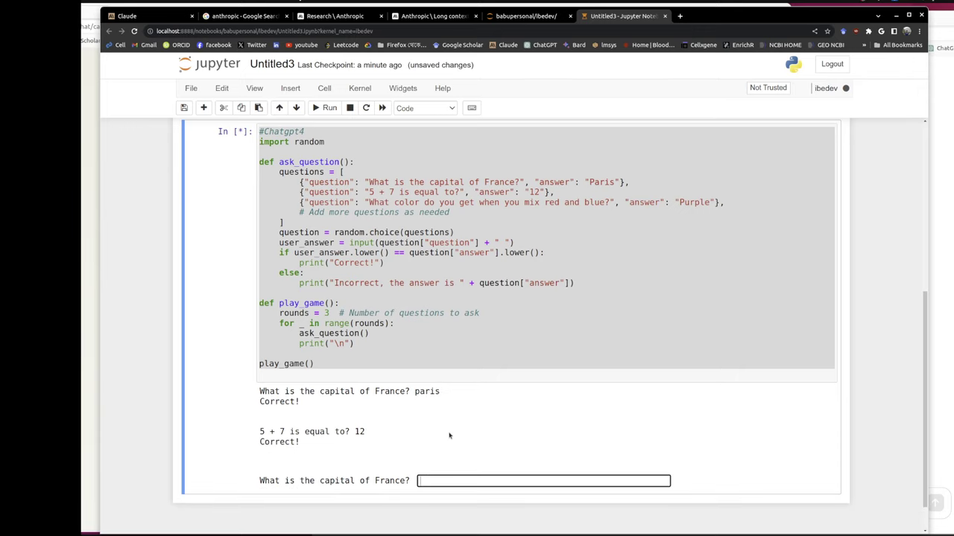
{"action": "type", "text": "paris"}
{"action": "key", "text": "Return"}
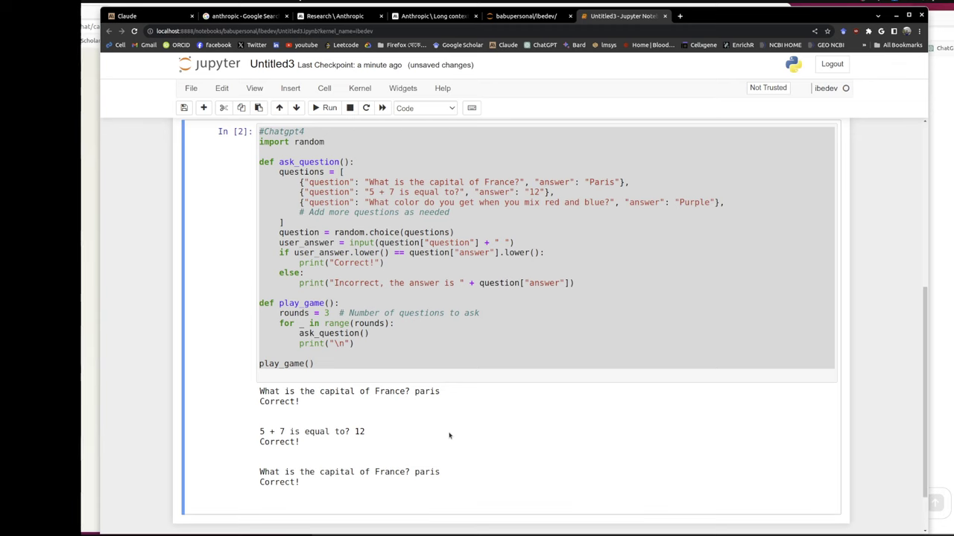
{"action": "scroll", "coordinate": [450, 437], "scroll_direction": "down", "scroll_amount": 1}
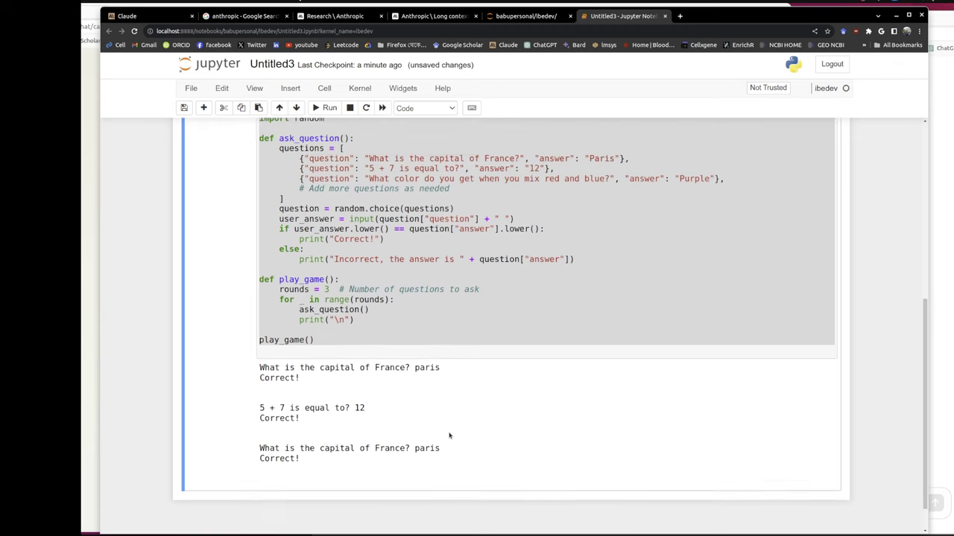
{"action": "scroll", "coordinate": [449, 437], "scroll_direction": "up", "scroll_amount": 4}
{"action": "scroll", "coordinate": [372, 298], "scroll_direction": "up", "scroll_amount": 3}
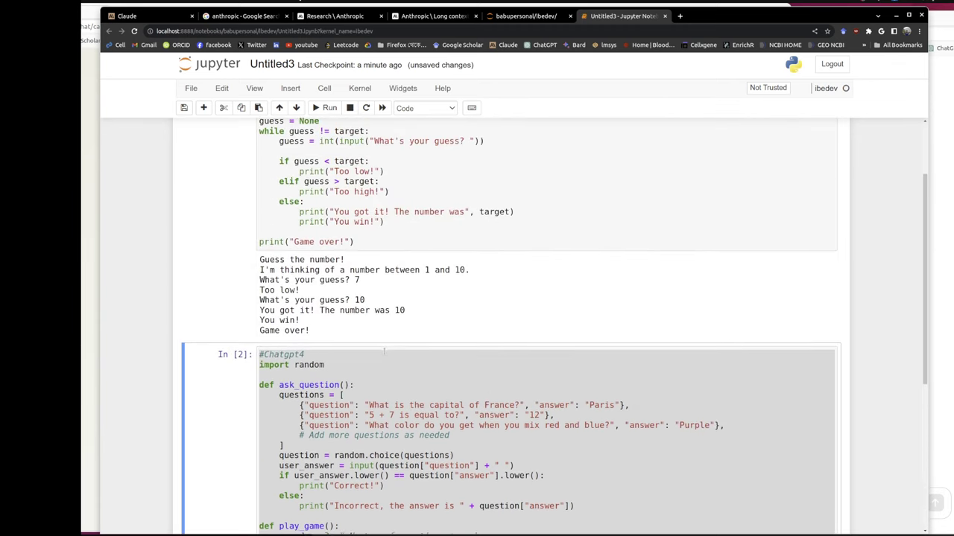
{"action": "scroll", "coordinate": [322, 192], "scroll_direction": "down", "scroll_amount": 2}
Step: Copy the kids' Jupyter game prompt from Claude and send it to Bard in a new tab
{"action": "key", "text": "alt+Tab"}
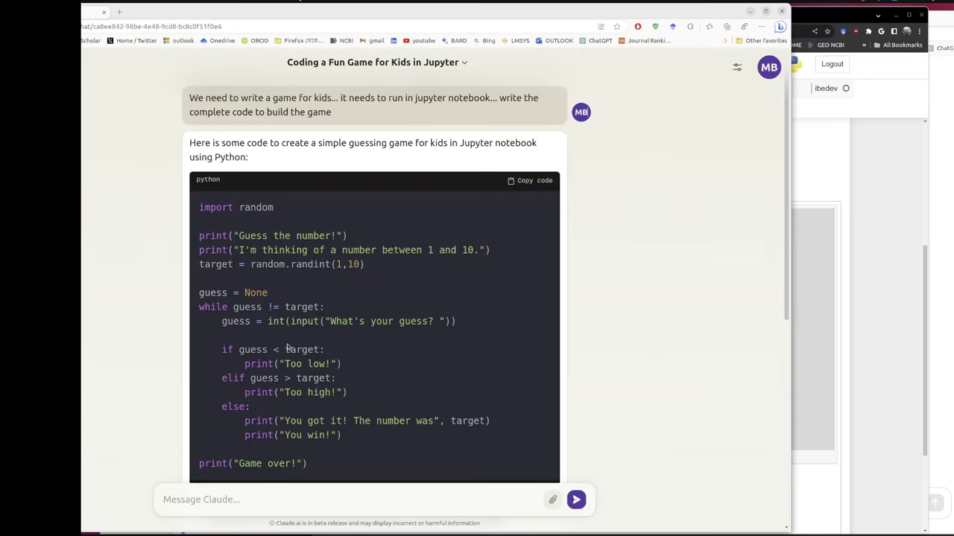
{"action": "left_click_drag", "start_coordinate": [338, 118], "coordinate": [238, 86]}
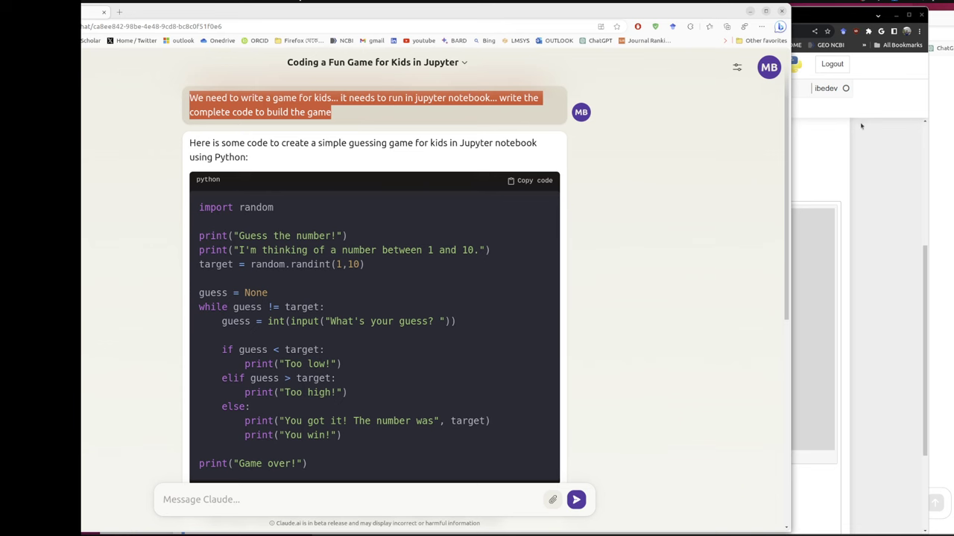
{"action": "key", "text": "alt+Tab"}
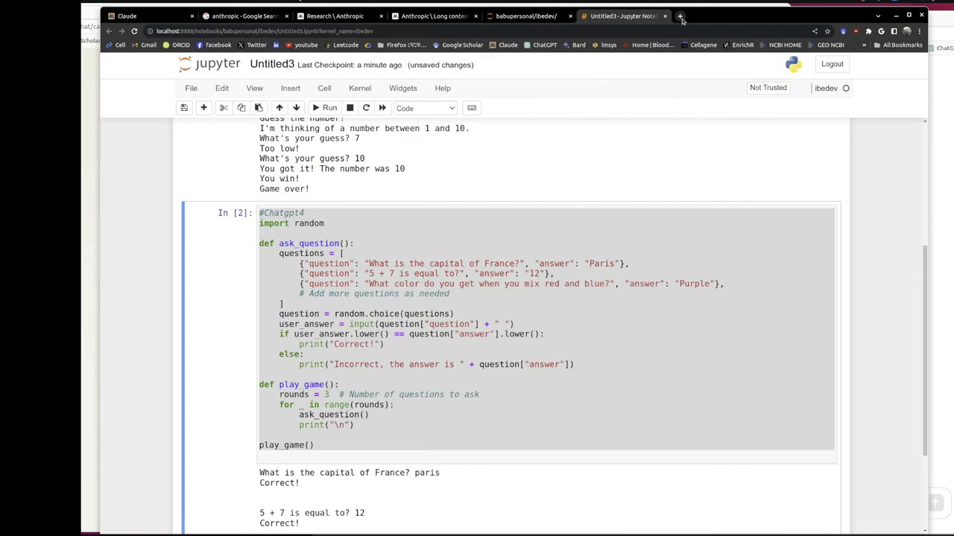
{"action": "left_click", "coordinate": [680, 16]}
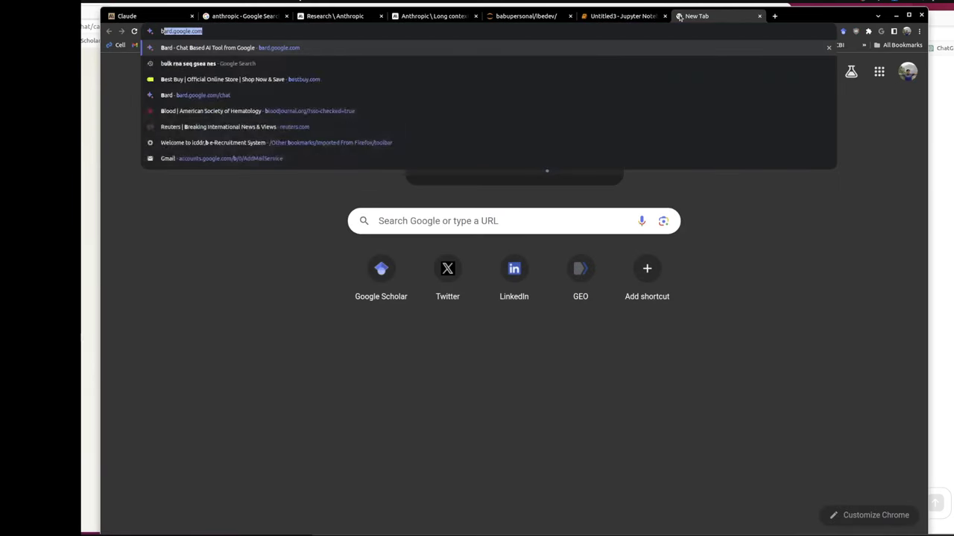
{"action": "type", "text": "bard"}
{"action": "key", "text": "Return"}
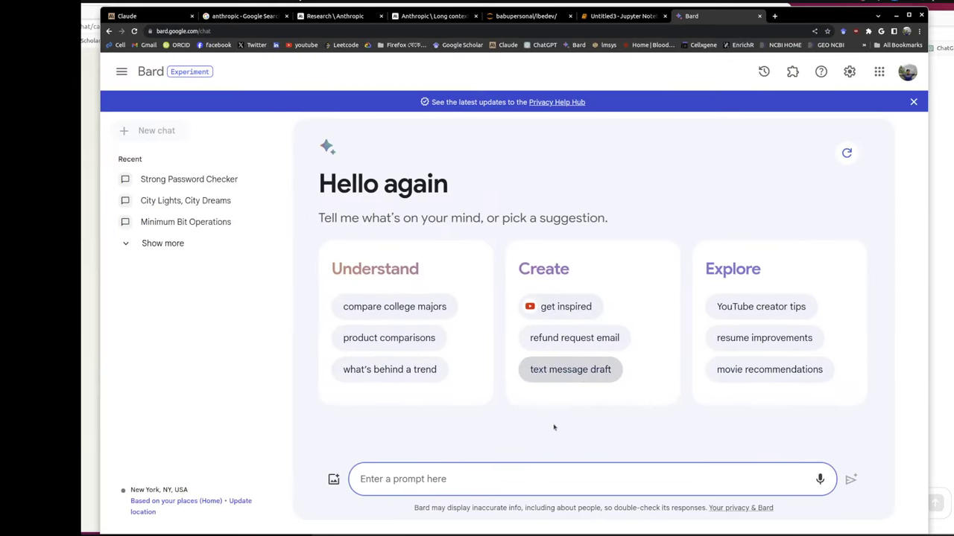
{"action": "type", "text": "We need to write a game for kids... it needs to run in jupyter notebook... write the complete code to build the game"}
{"action": "key", "text": "Return"}
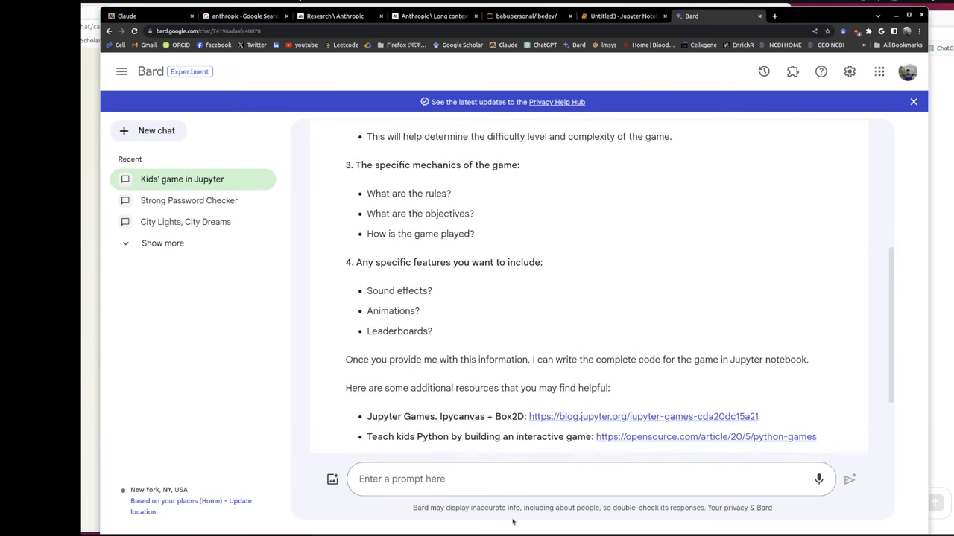
Step: Ask Bard to 'just build one' and copy its animal guessing game code
{"action": "left_click", "coordinate": [498, 488]}
{"action": "type", "text": "just"}
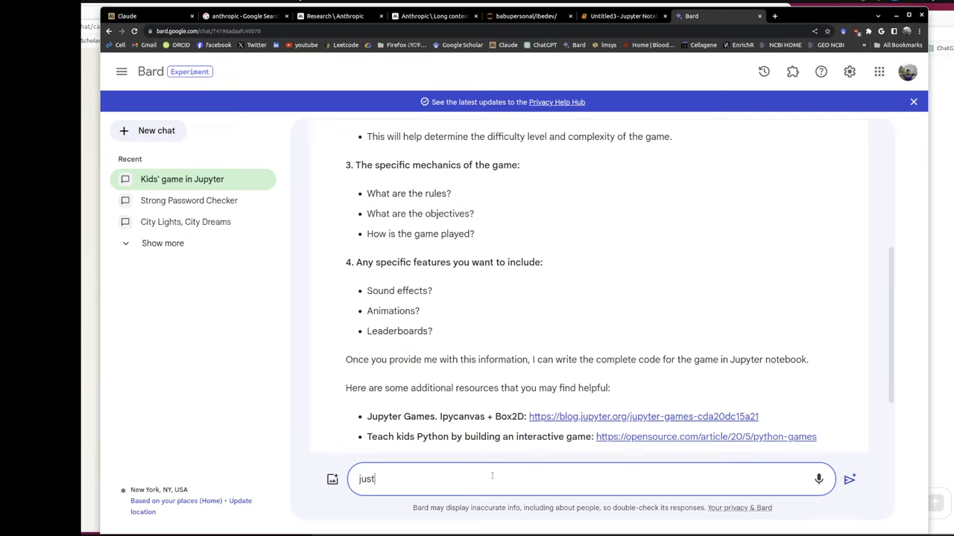
{"action": "type", "text": " g"}
{"action": "key", "text": "BackSpace"}
{"action": "type", "text": "buil"}
{"action": "type", "text": "d one"}
{"action": "key", "text": "Return"}
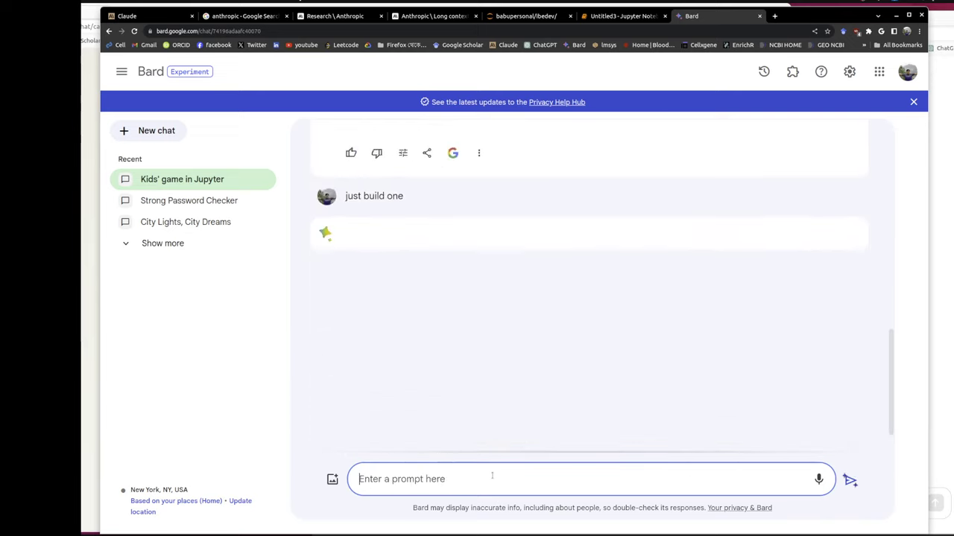
{"action": "left_click", "coordinate": [492, 386]}
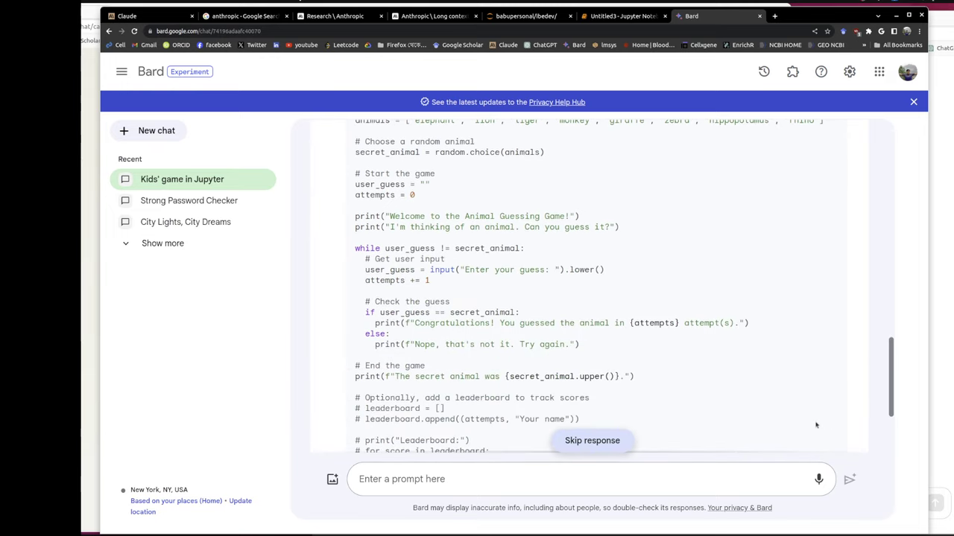
{"action": "left_click", "coordinate": [832, 272]}
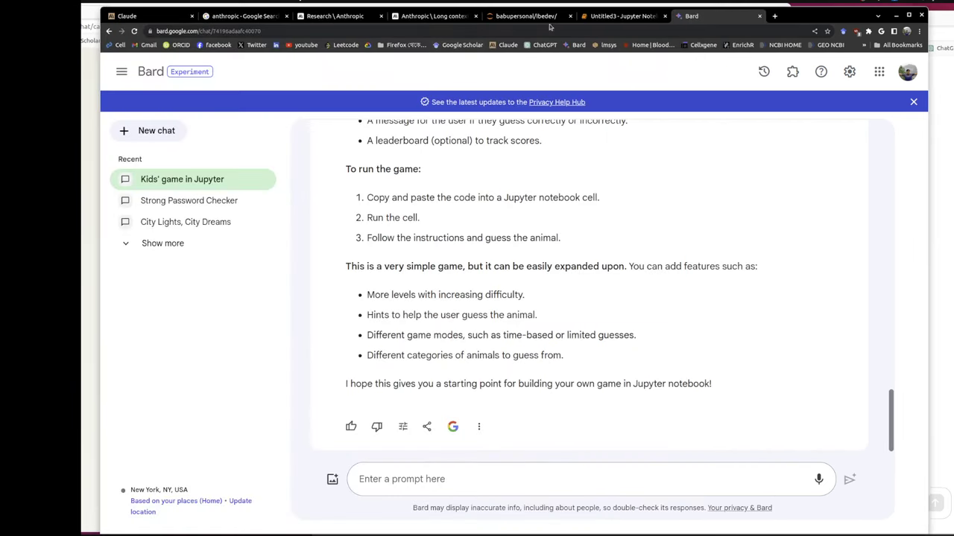
Step: Add a third notebook cell containing Bard's pasted animal guessing game code
{"action": "left_click", "coordinate": [623, 16]}
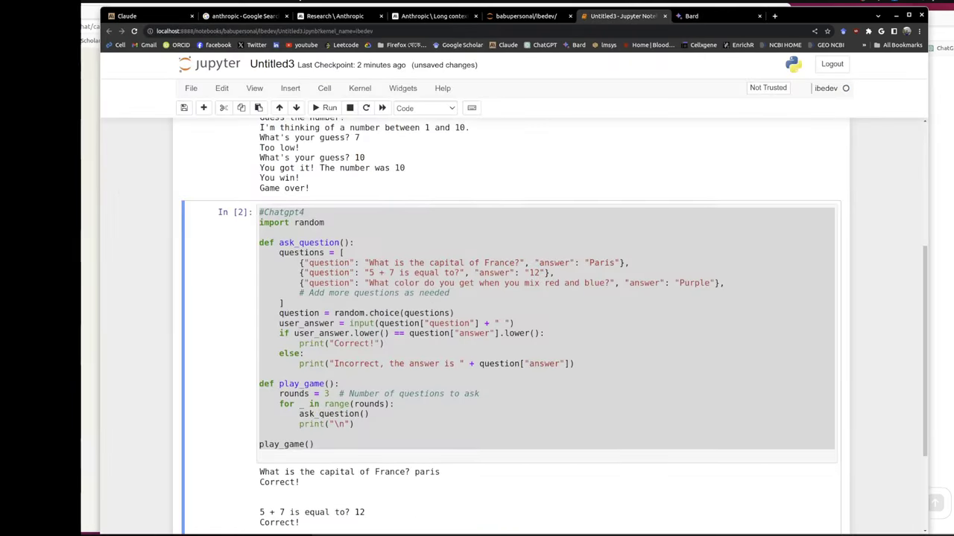
{"action": "scroll", "coordinate": [507, 298], "scroll_direction": "down", "scroll_amount": 3}
{"action": "left_click", "coordinate": [203, 107]}
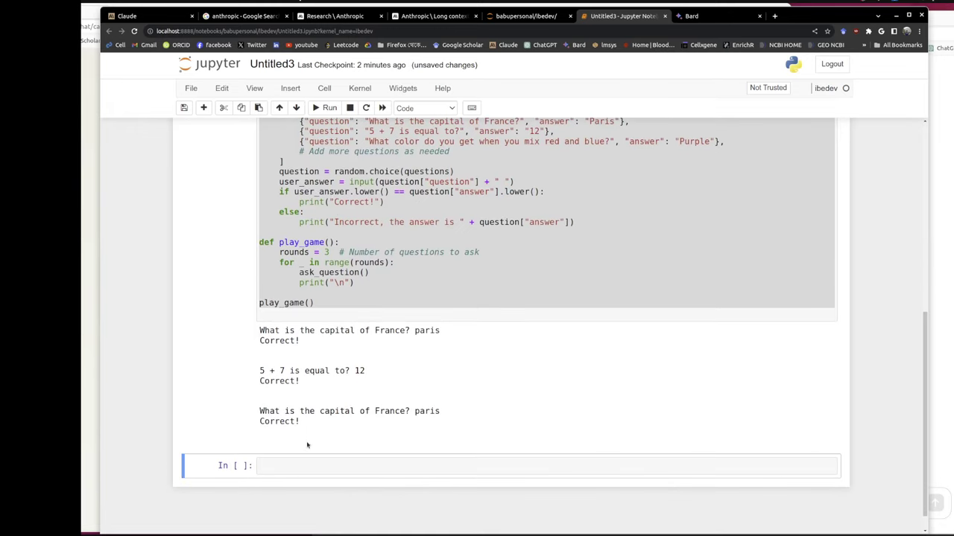
{"action": "left_click", "coordinate": [309, 461]}
{"action": "key", "text": "ctrl+v"}
{"action": "scroll", "coordinate": [354, 461], "scroll_direction": "down", "scroll_amount": 2}
{"action": "key", "text": "ctrl+a"}
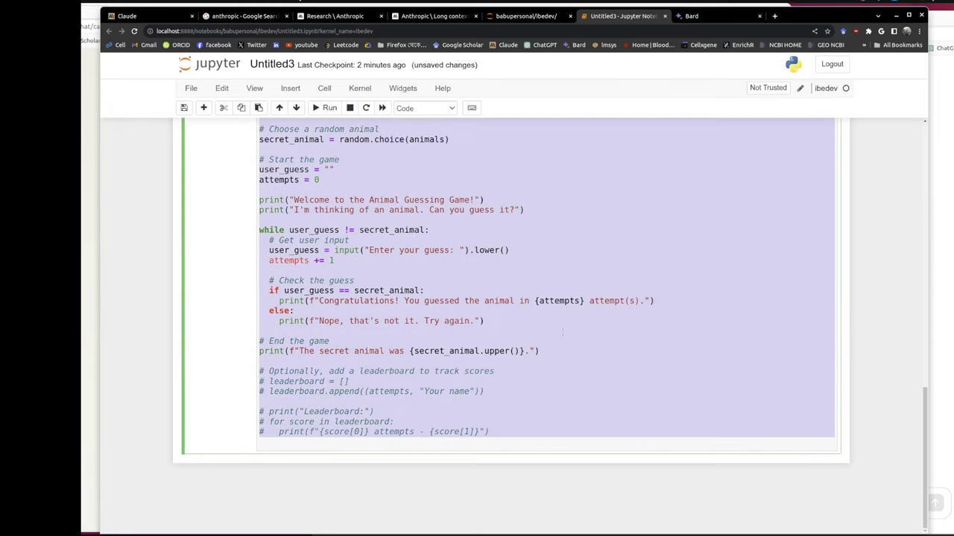
Step: Run the animal game, guessing tiger, lion and dog, all wrong
{"action": "key", "text": "shift+Return"}
{"action": "type", "text": "ti"}
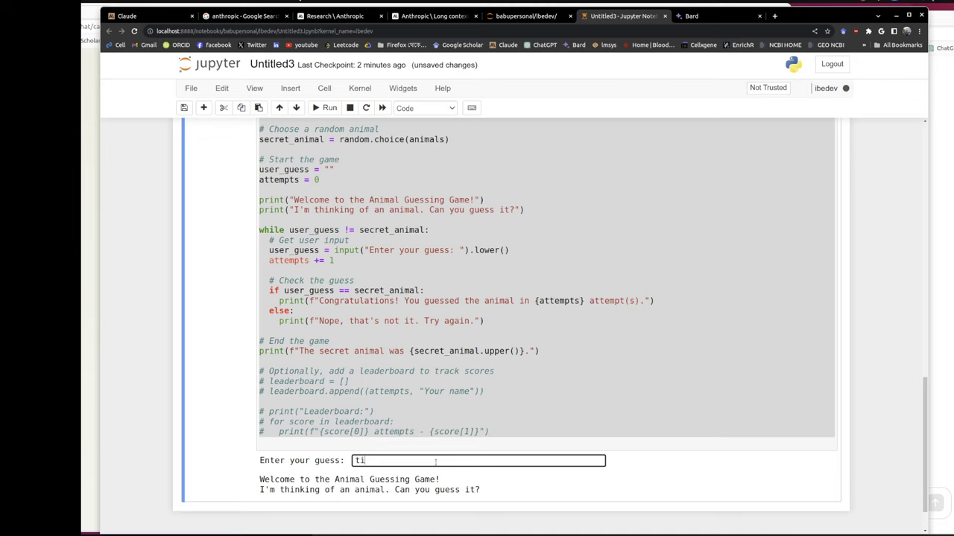
{"action": "type", "text": "ger"}
{"action": "key", "text": "Return"}
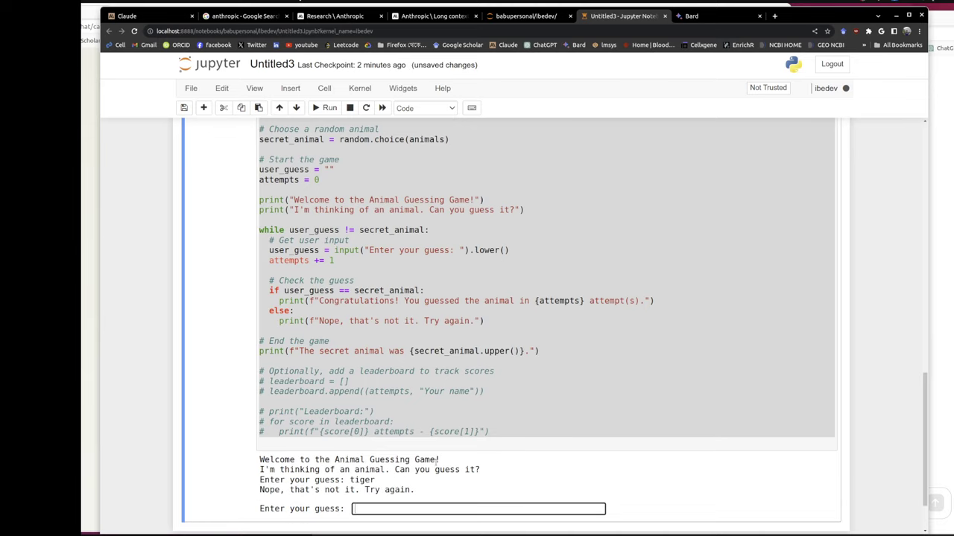
{"action": "type", "text": "lio"}
{"action": "type", "text": "n"}
{"action": "key", "text": "Return"}
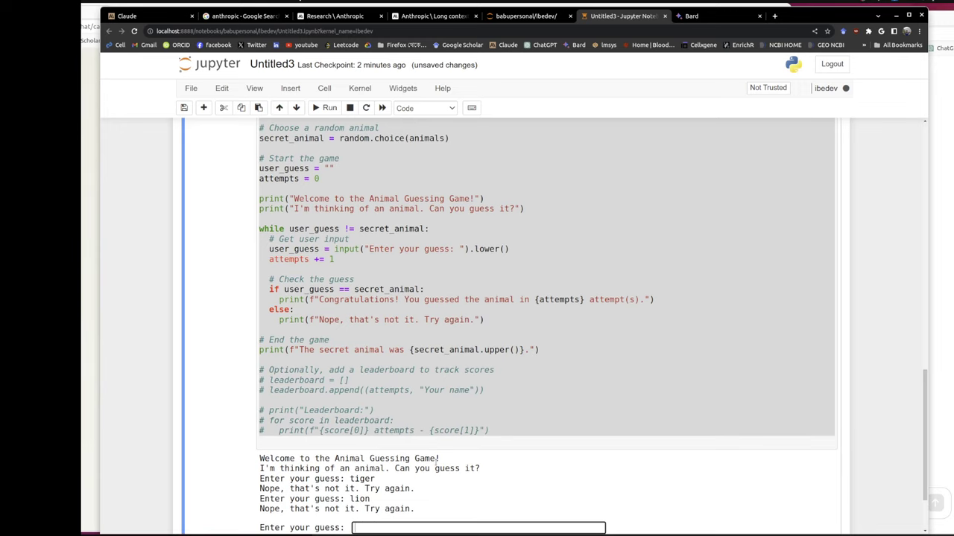
{"action": "type", "text": "dog"}
{"action": "key", "text": "Return"}
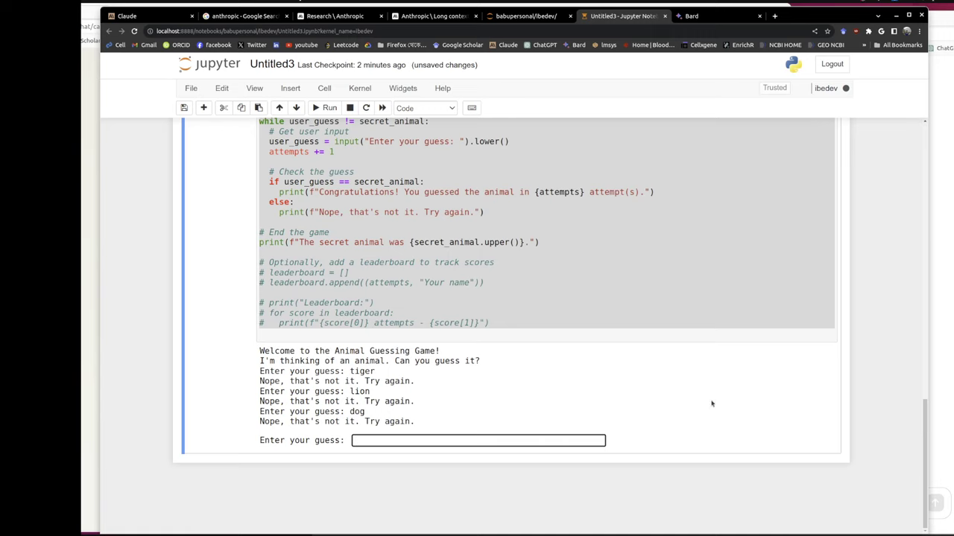
Step: Show the Claude 2.1 long-context article at its 27%-to-98% paragraph via the Anthropic tabs
{"action": "left_click", "coordinate": [132, 22]}
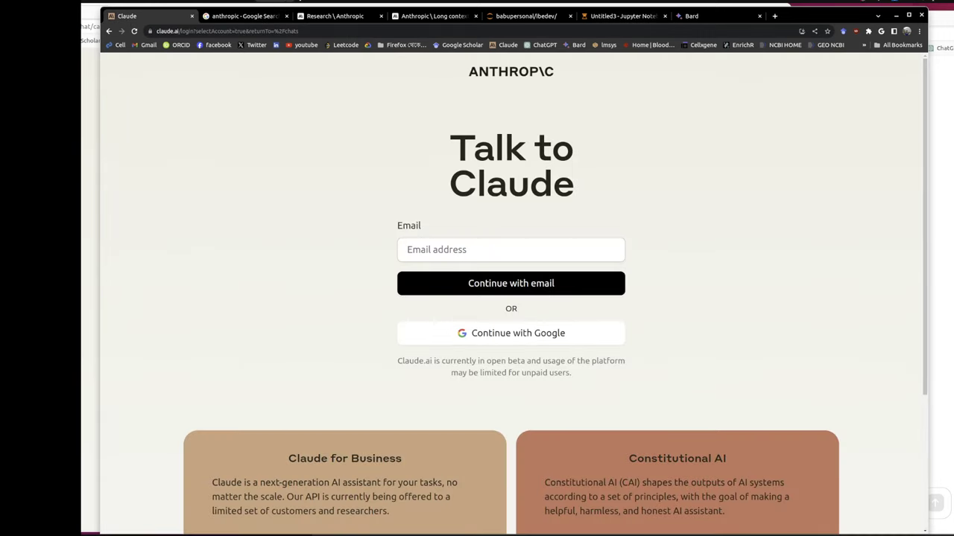
{"action": "left_click", "coordinate": [333, 17]}
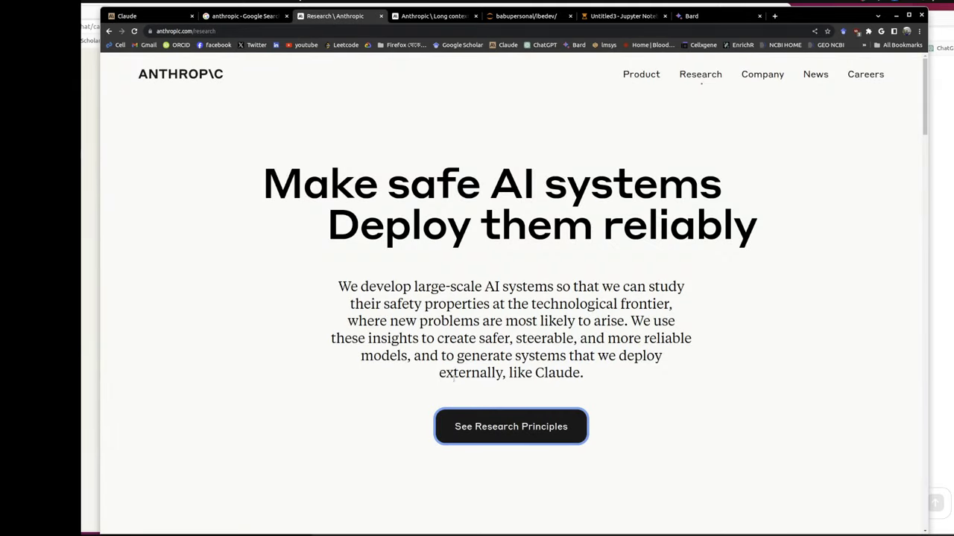
{"action": "left_click", "coordinate": [435, 15]}
{"action": "scroll", "coordinate": [681, 386], "scroll_direction": "up", "scroll_amount": 3}
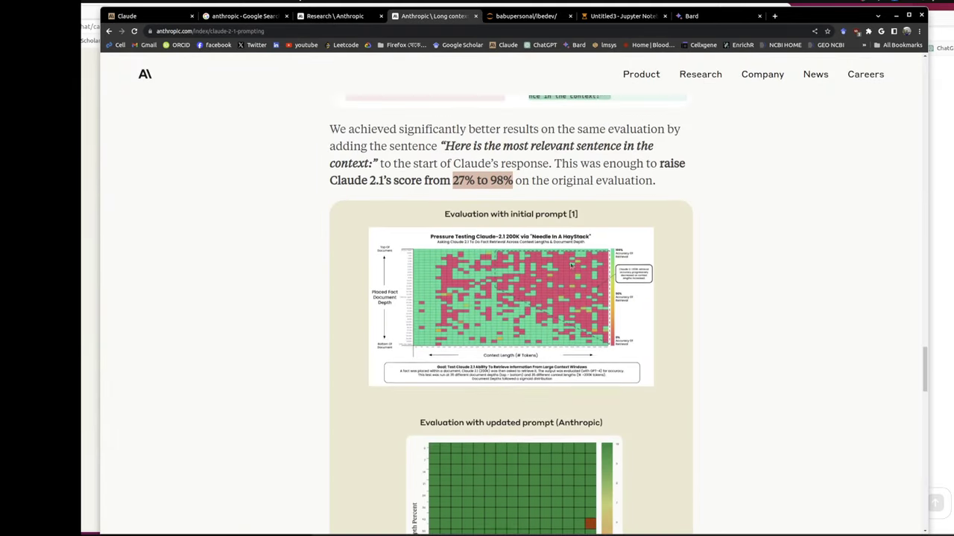